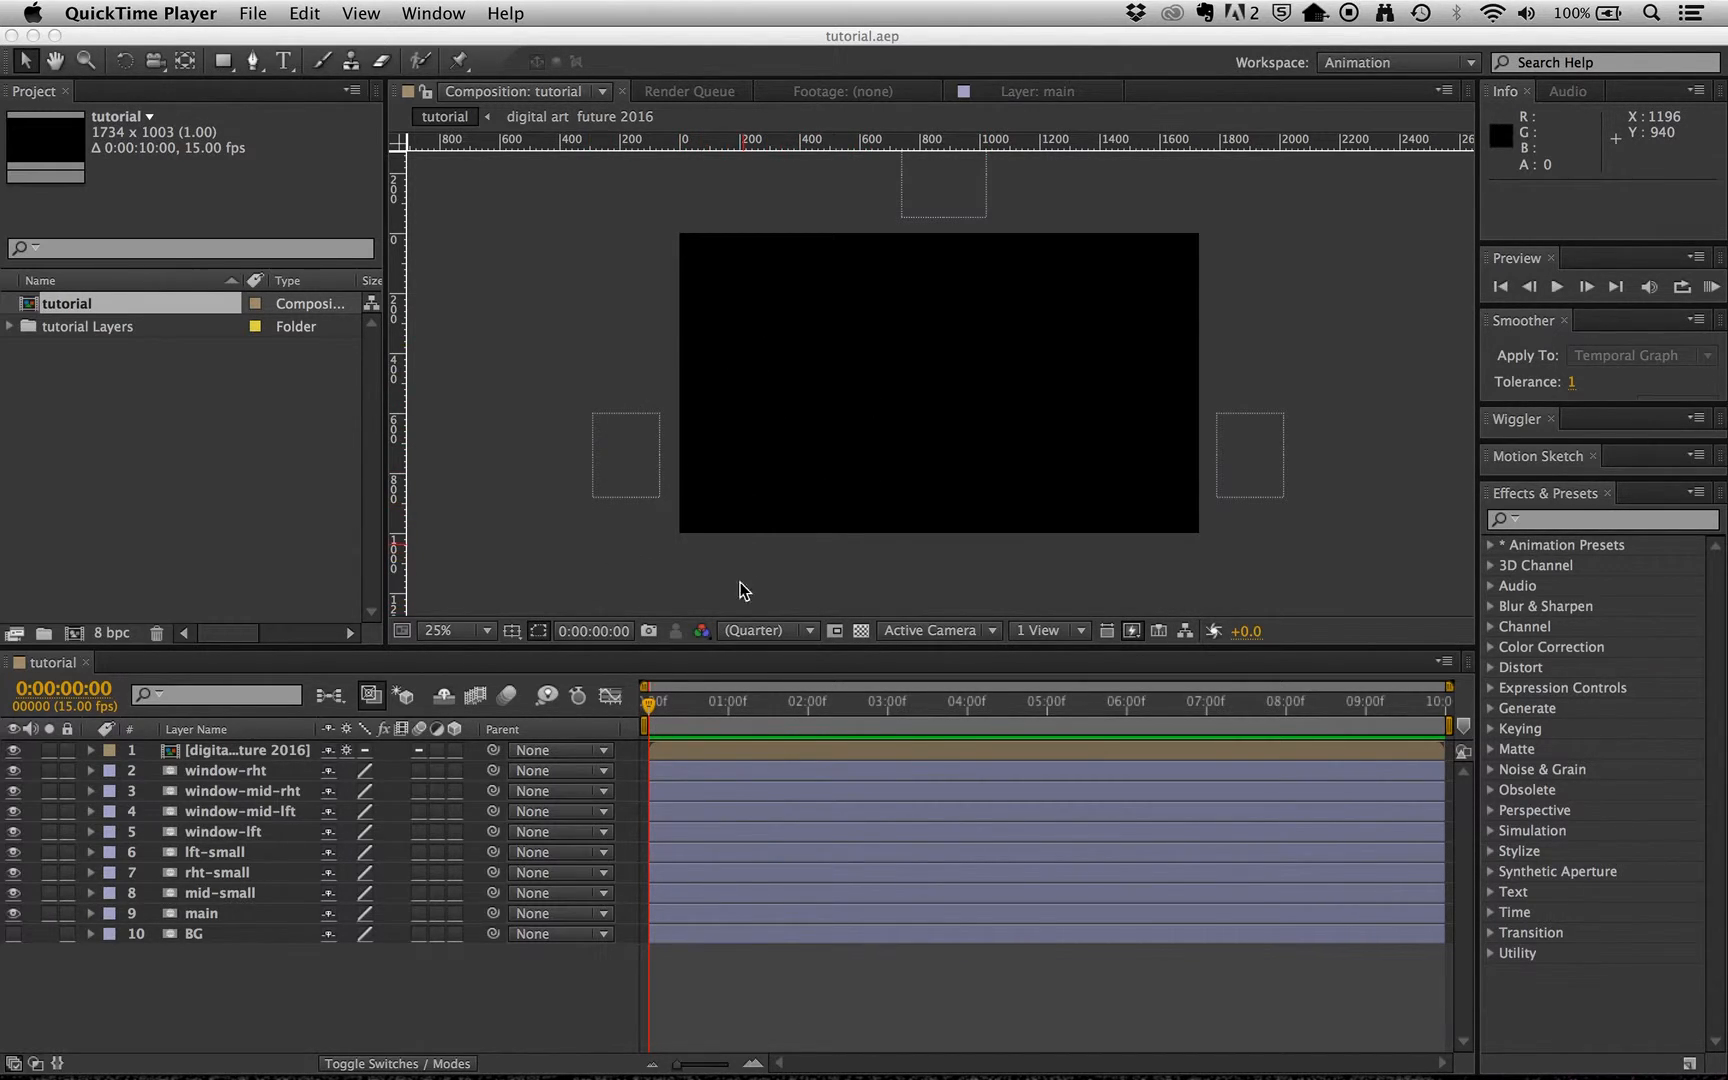
# Scrub through the finished animation to its last frame and show the Position keyframes of all layers.
pyautogui.click(647, 705)
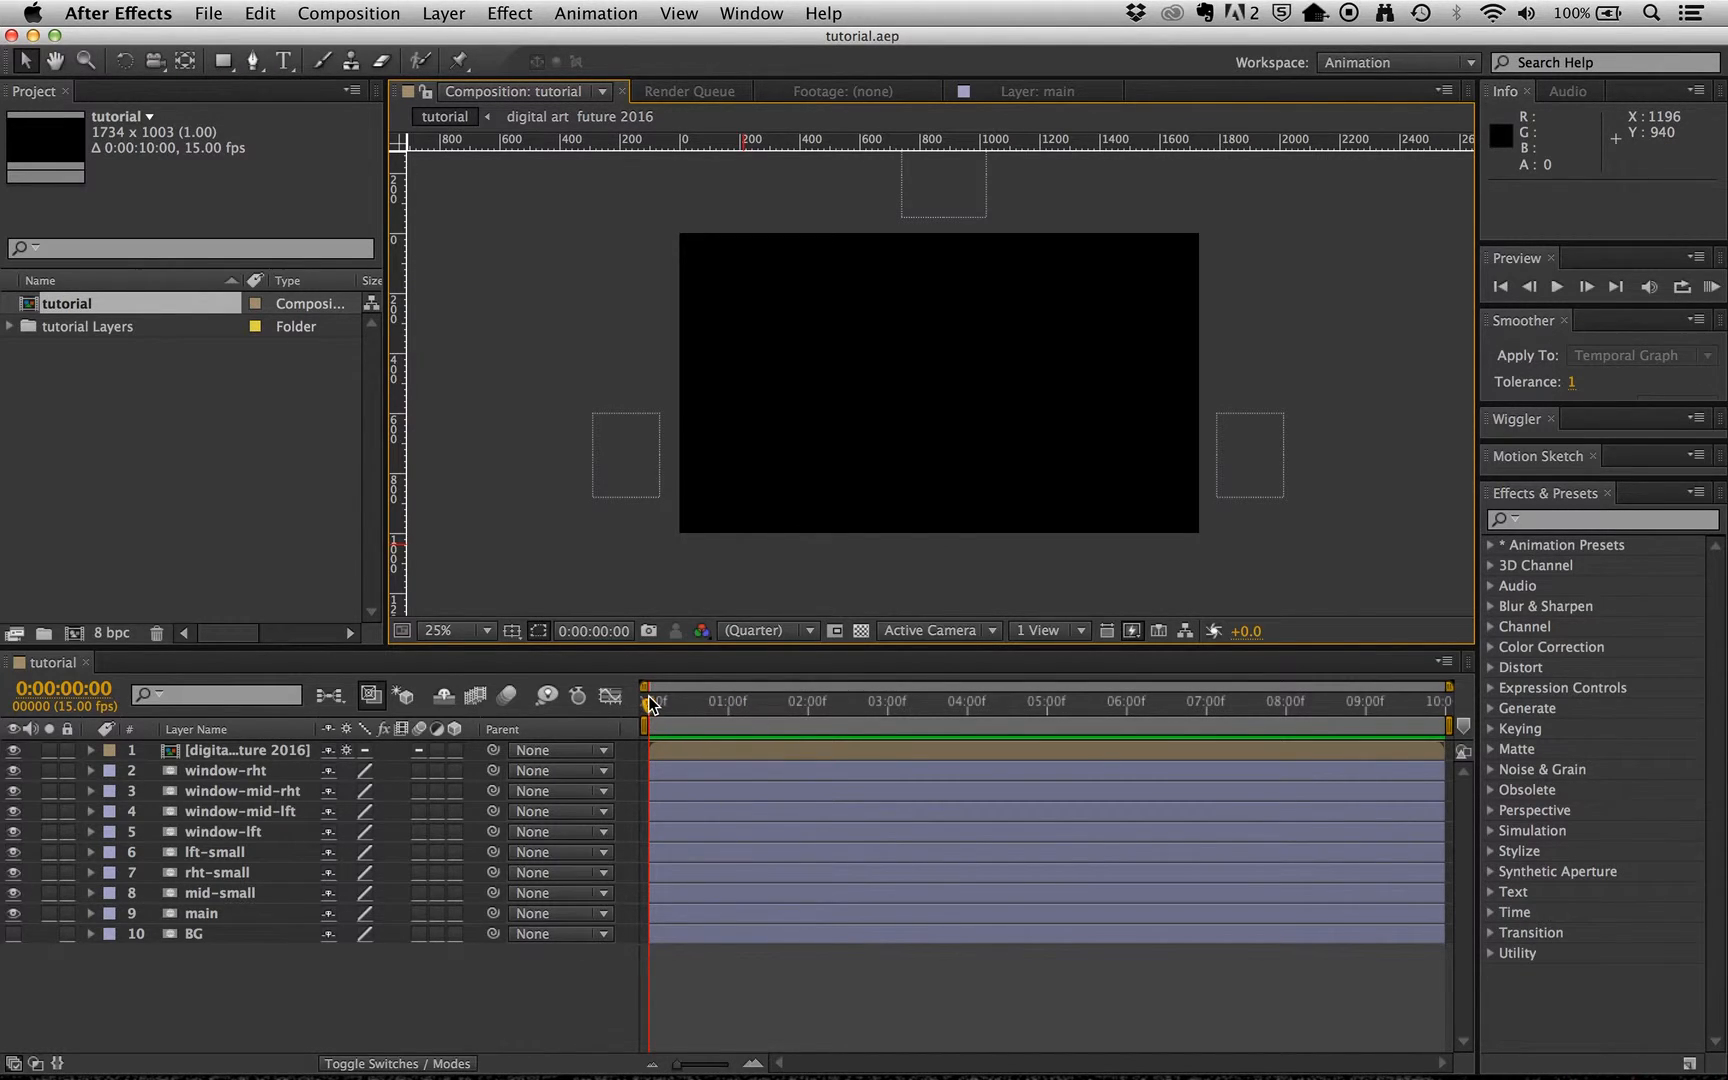
pyautogui.moveTo(648, 703); pyautogui.dragTo(900, 754)
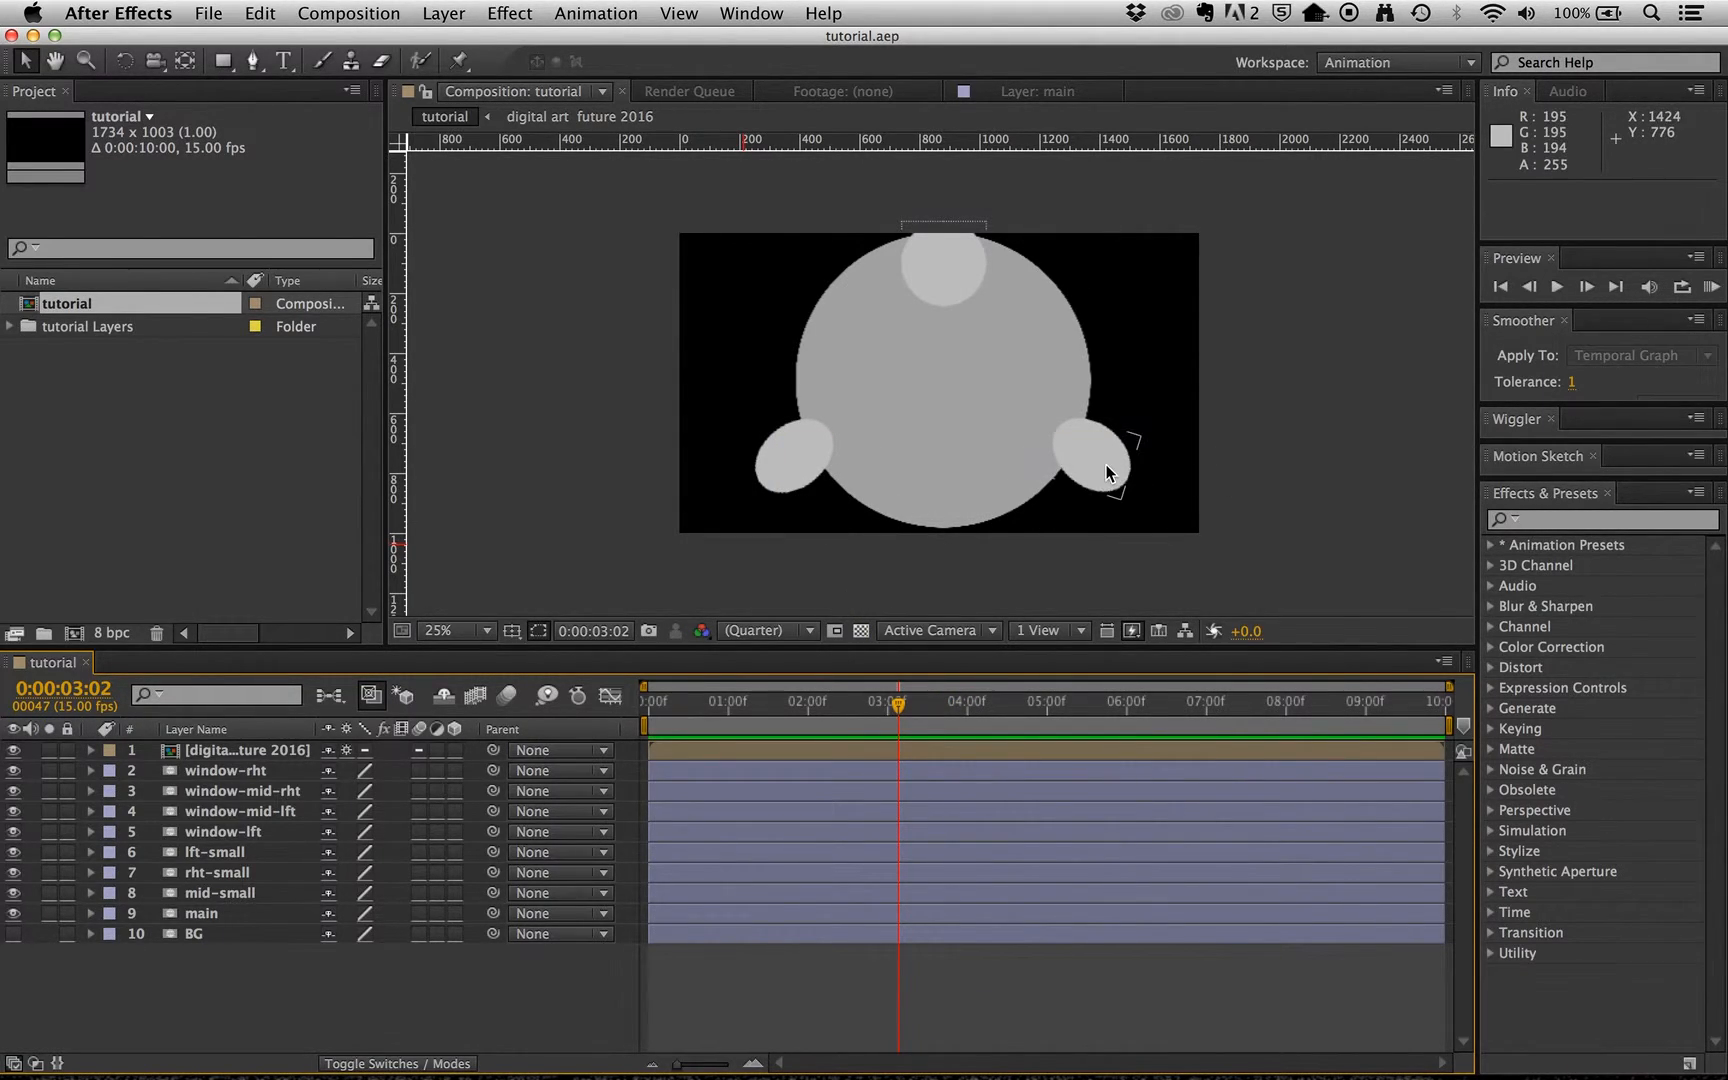
pyautogui.moveTo(896, 708); pyautogui.dragTo(1454, 760)
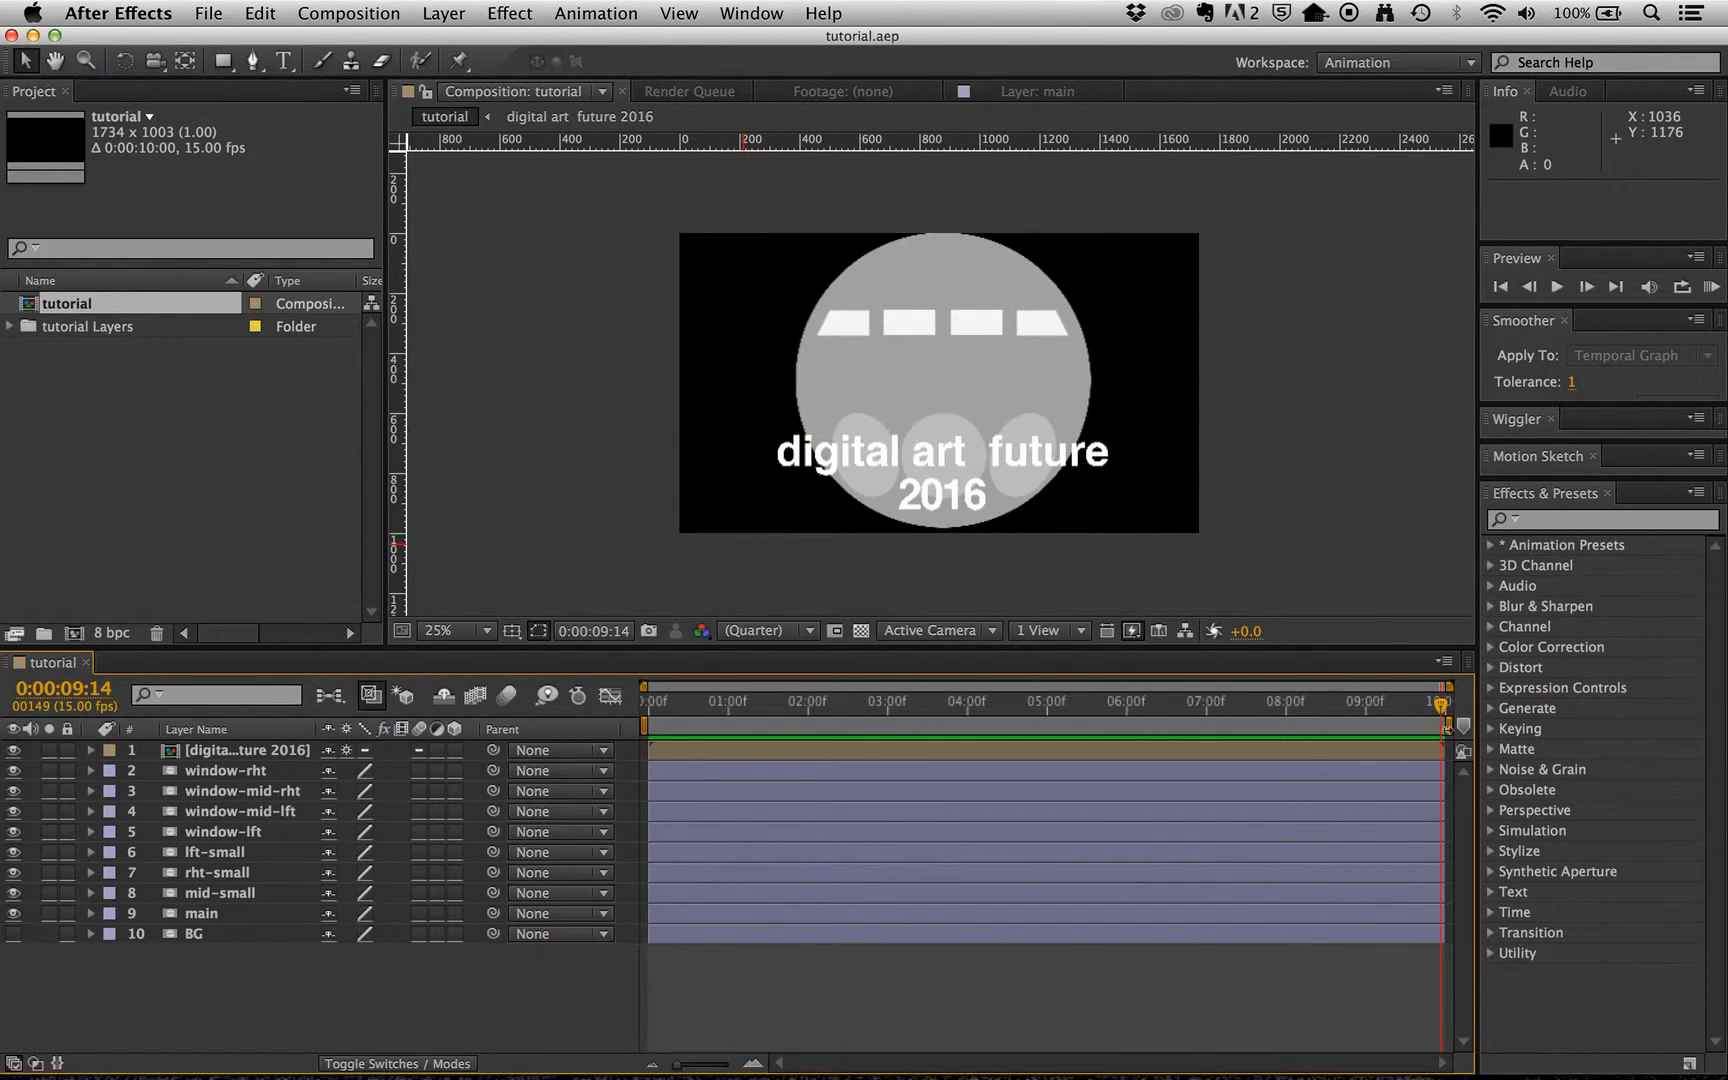
pyautogui.click(236, 752)
pyautogui.keyDown('shift'); pyautogui.click(229, 933); pyautogui.keyUp('shift')
pyautogui.press('p')
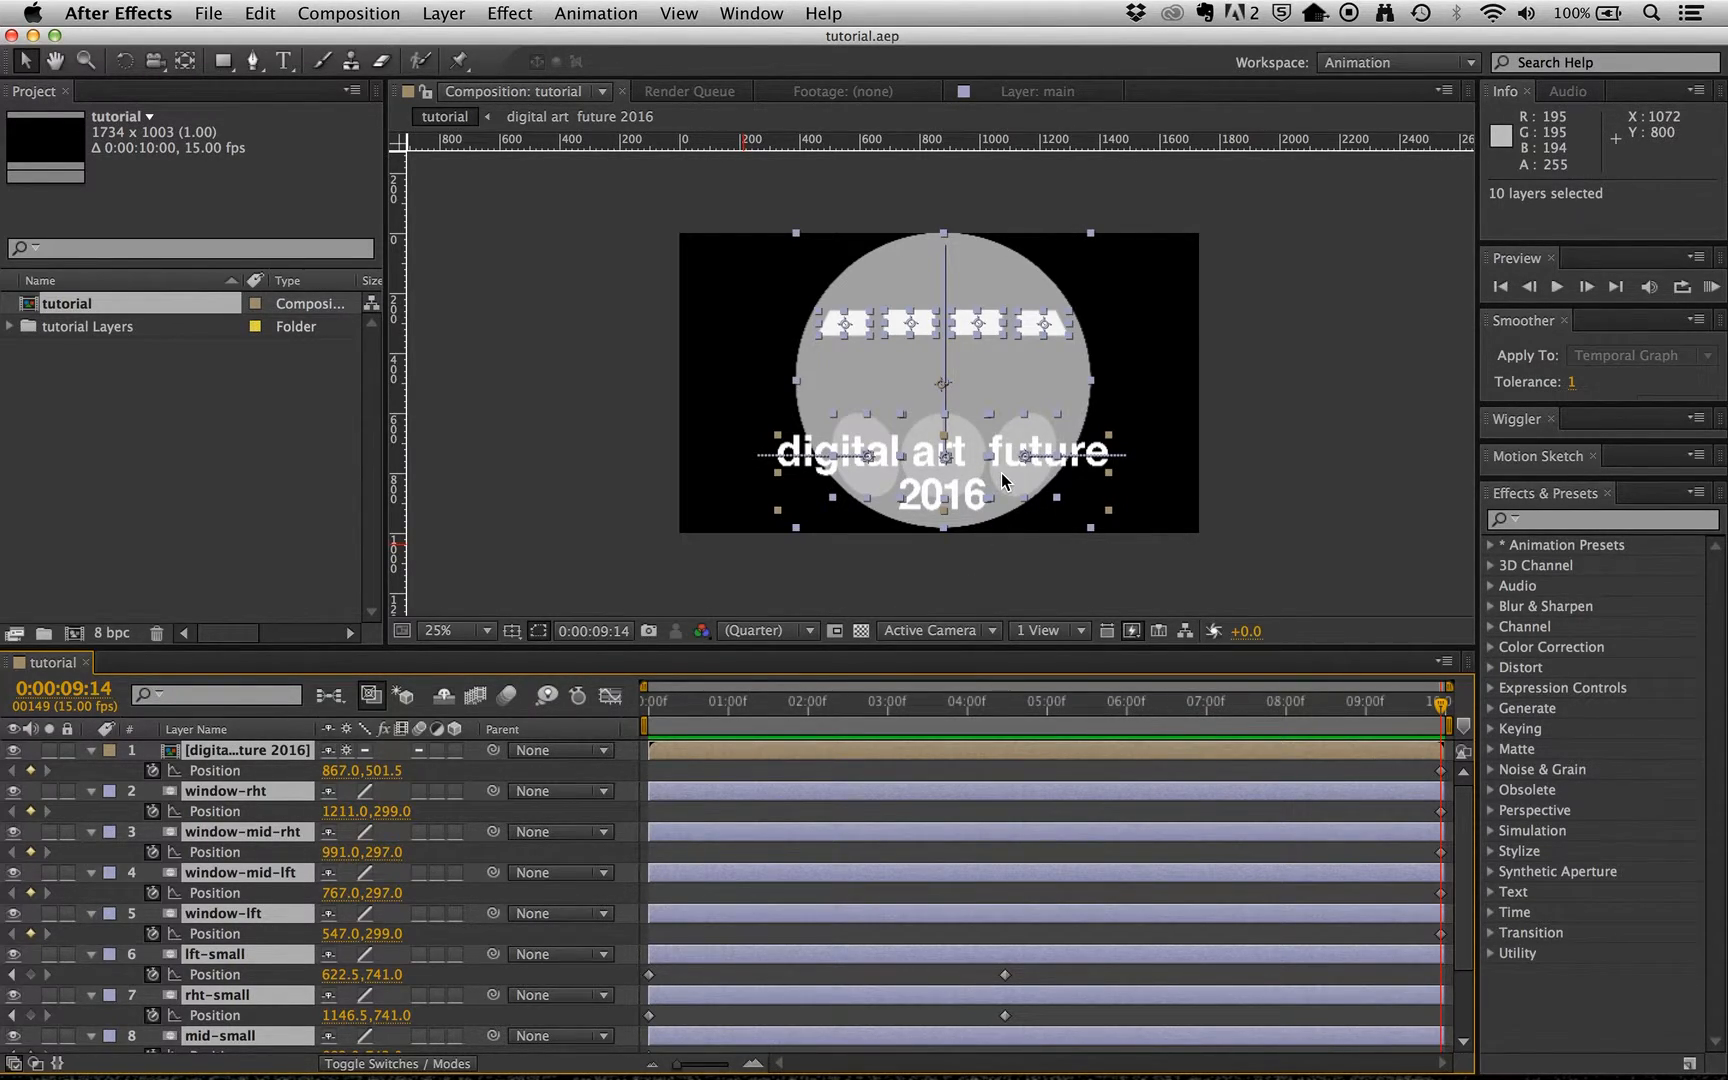
# Switch to Photoshop to inspect the layered tutorial.psd artwork and return to After Effects.
pyautogui.press('super+Tab')
pyautogui.press('super+Tab')
pyautogui.press('super+Tab')
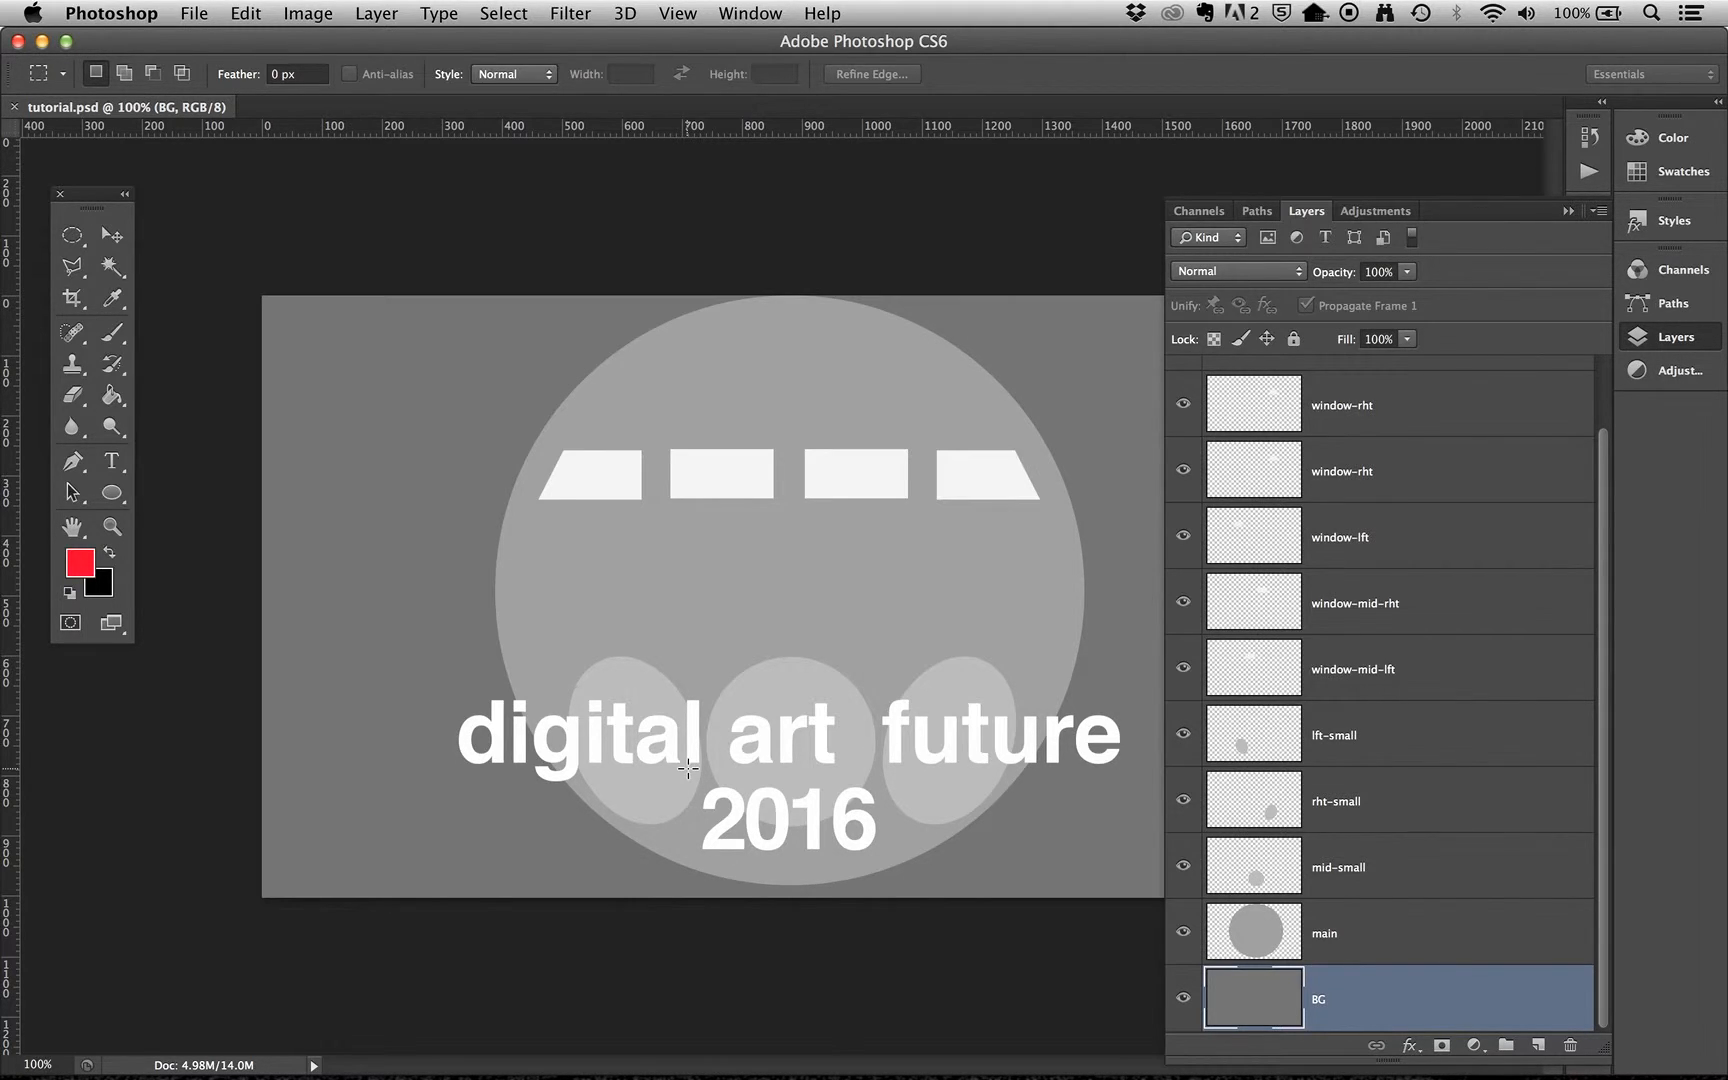
pyautogui.press('super+Tab')
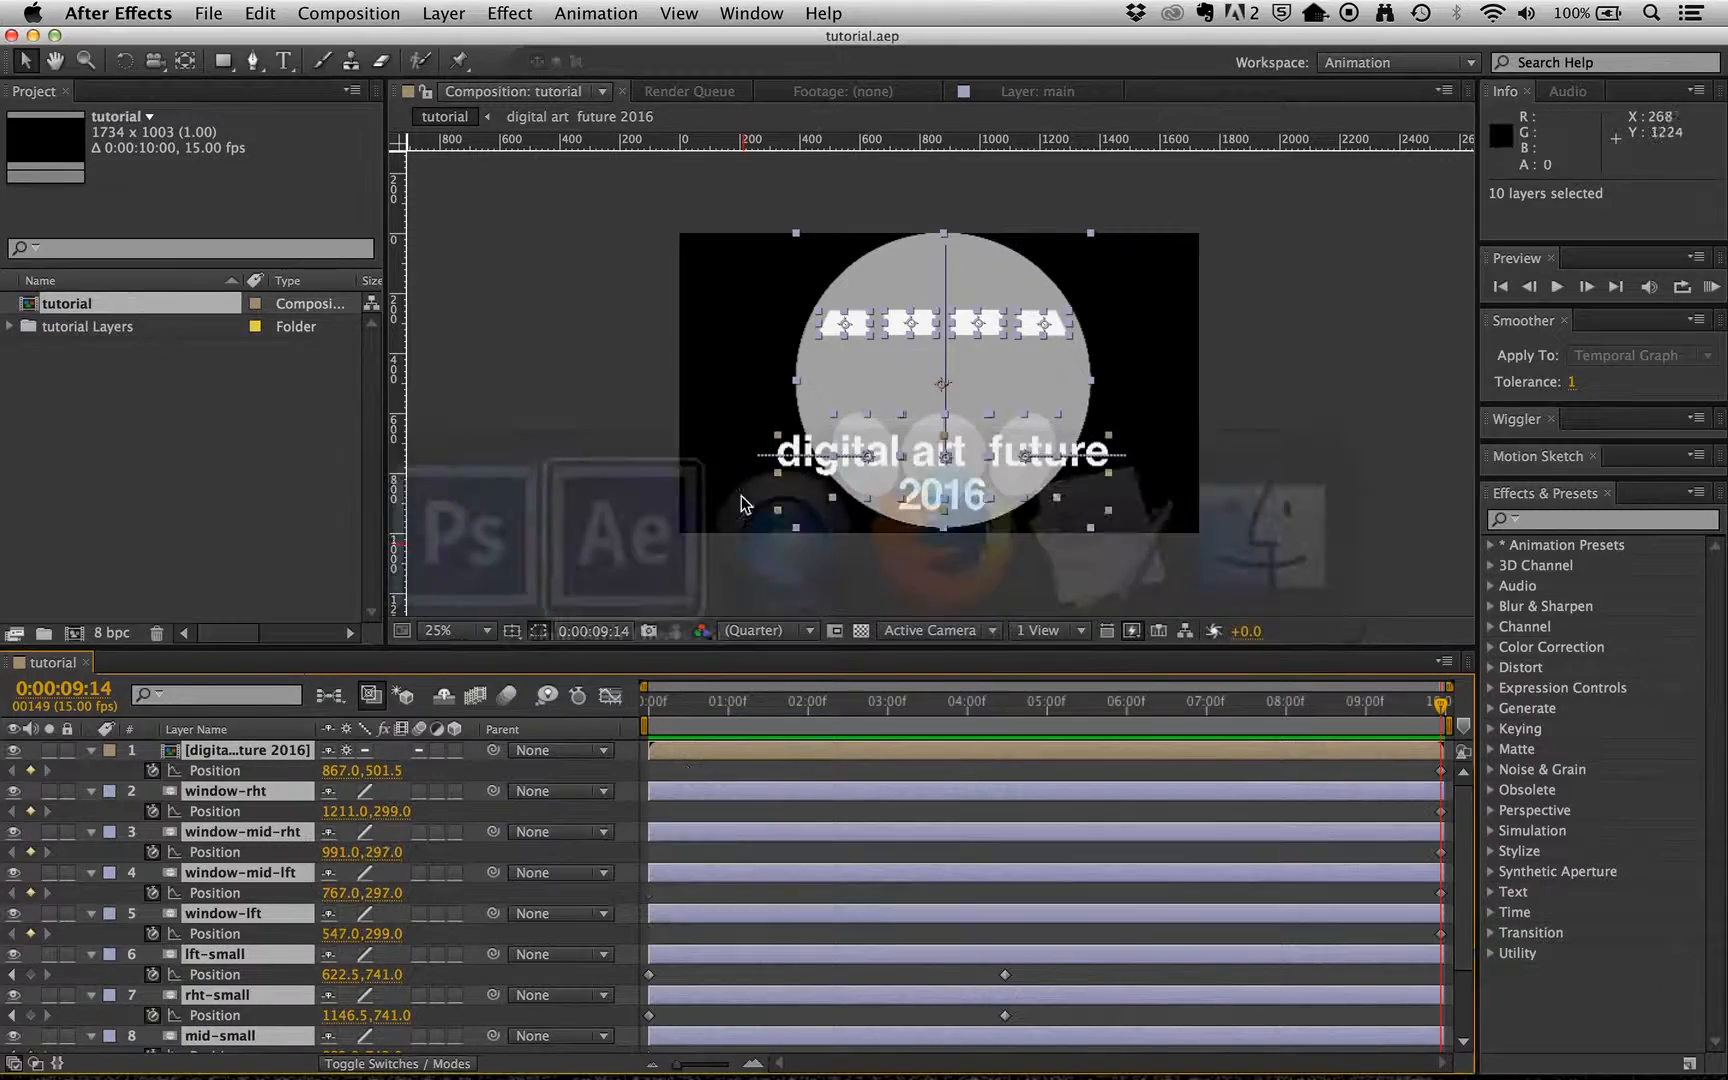
# Create a new empty project in place of the finished example.
pyautogui.click(208, 13)
pyautogui.moveTo(235, 42)
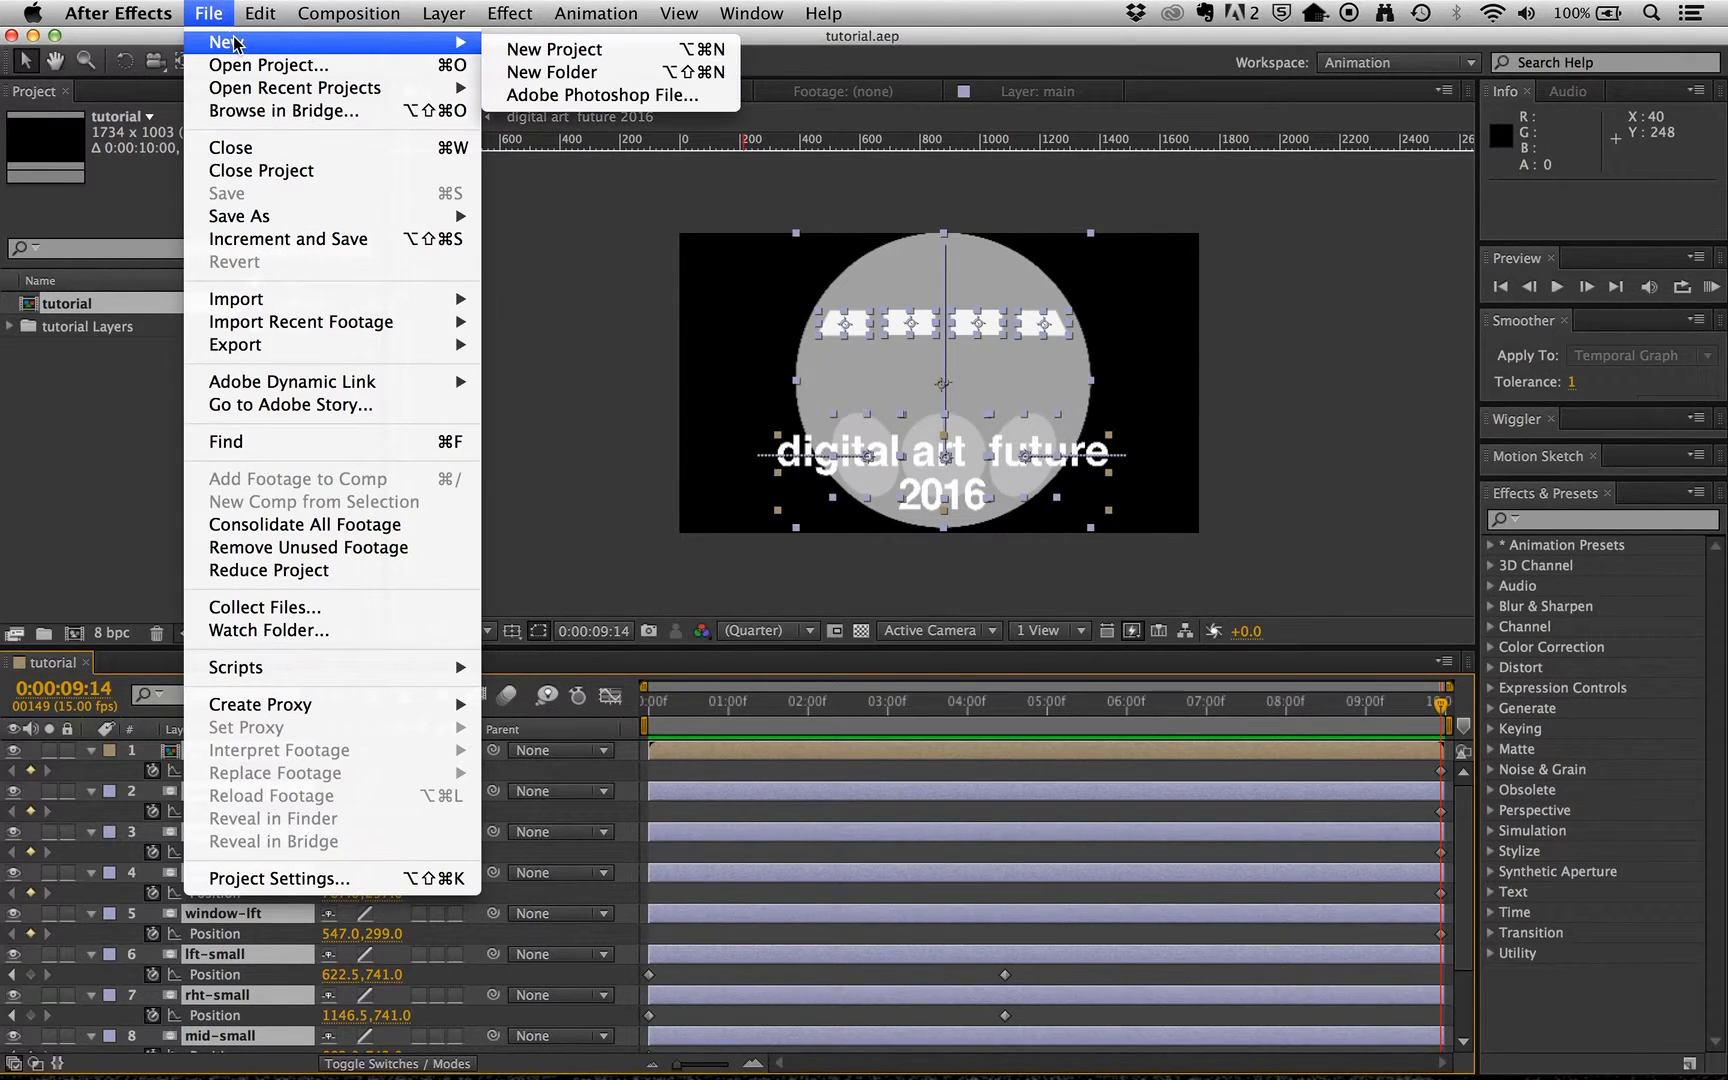
pyautogui.click(570, 50)
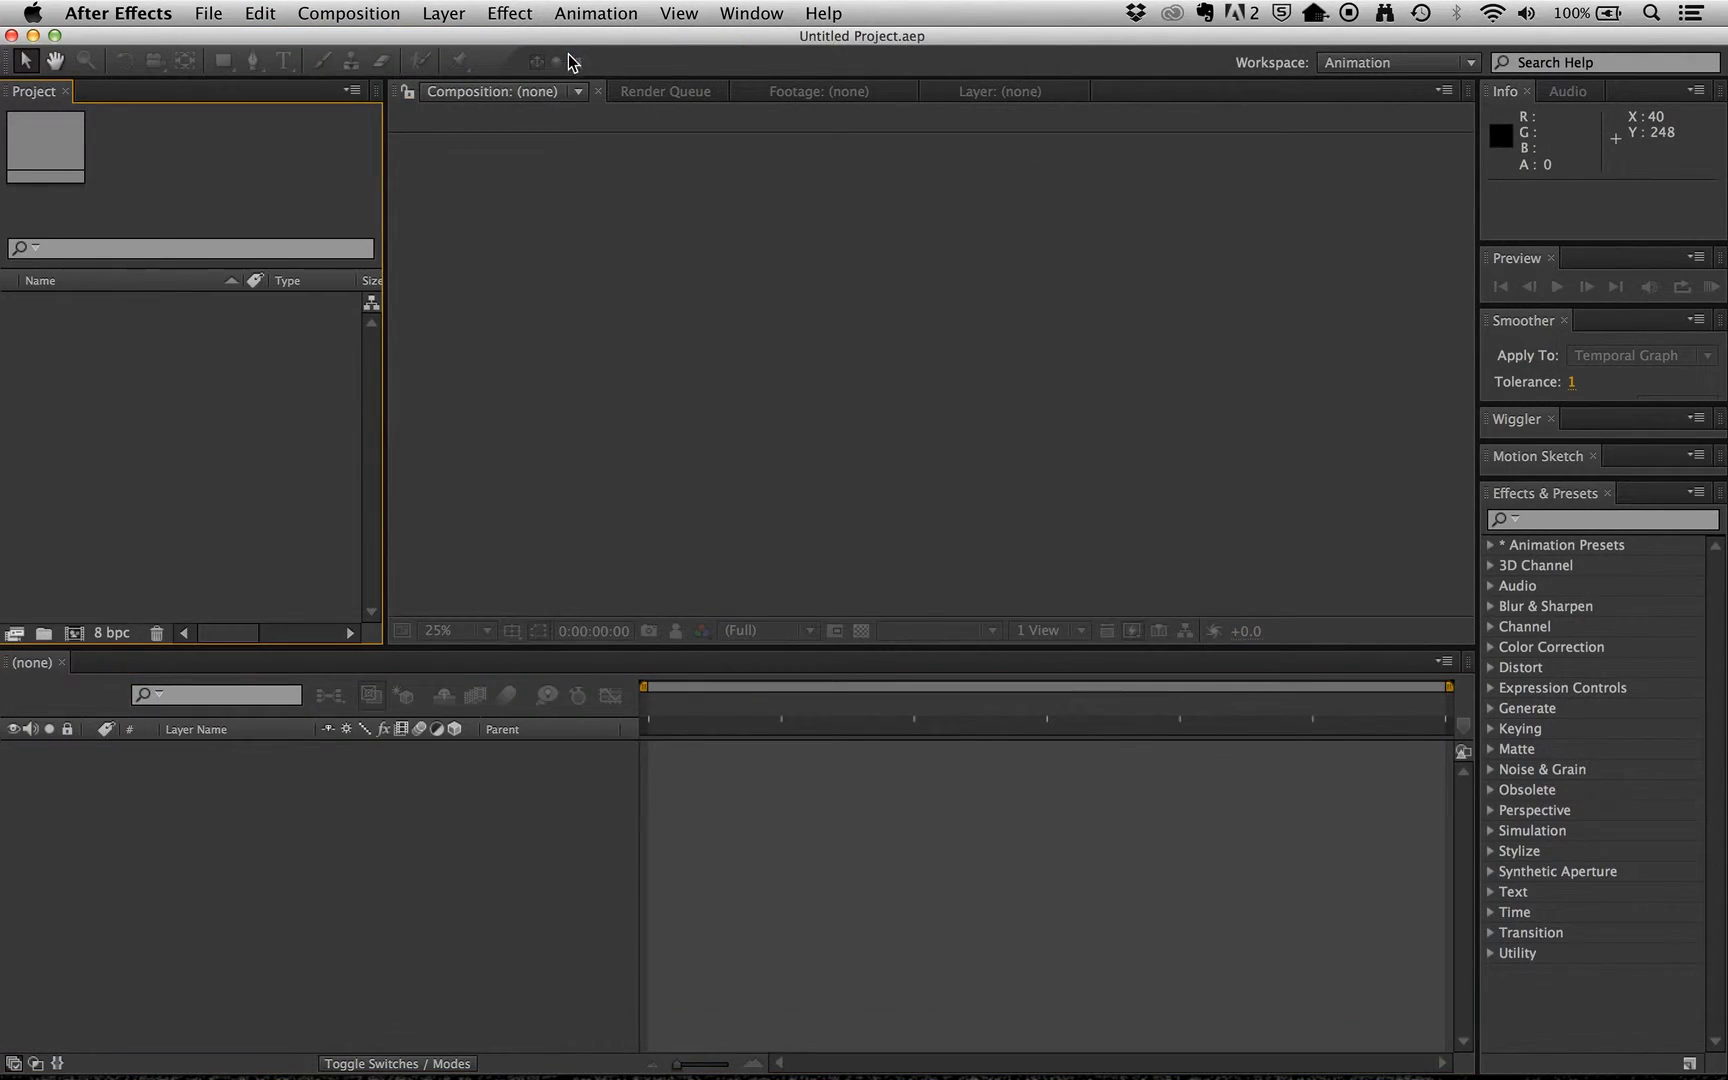
# Import tutorial.psd from the Desktop as Composition - Retain Layer Sizes with Editable Layer Styles, and open the tutorial composition.
pyautogui.click(208, 13)
pyautogui.moveTo(218, 318)
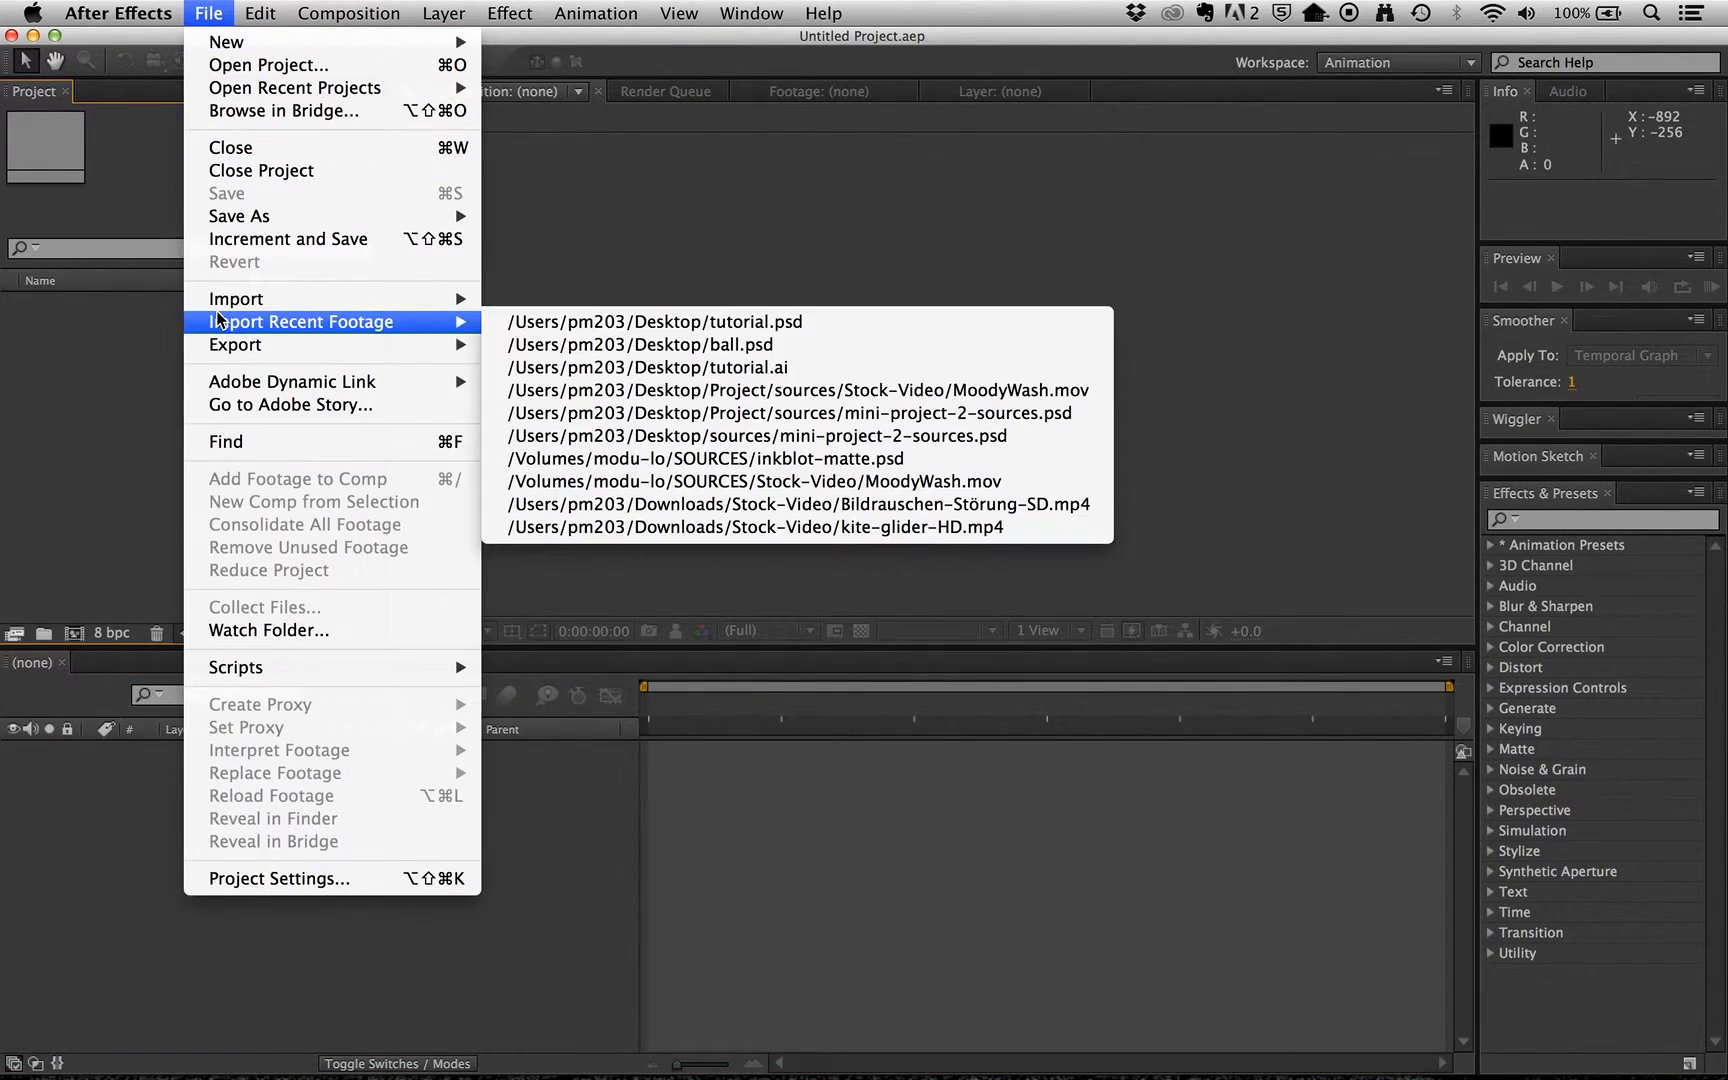
pyautogui.click(537, 300)
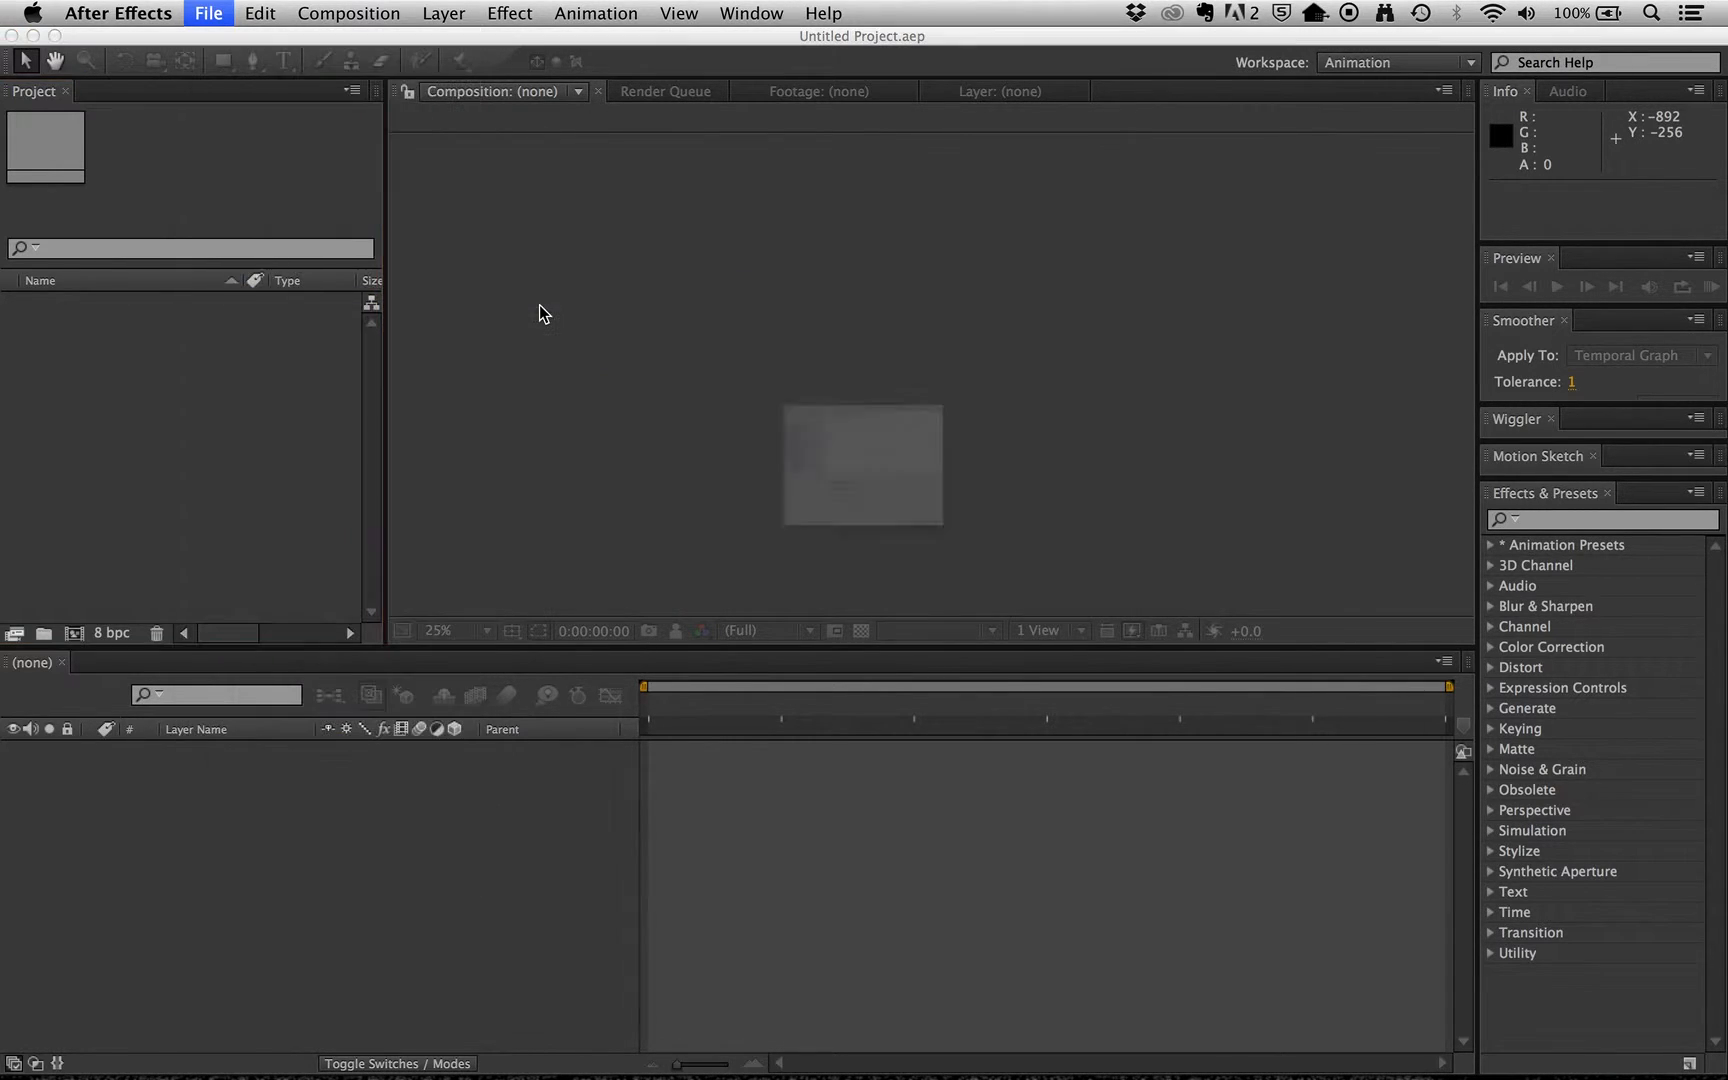
pyautogui.moveTo(873, 290); pyautogui.dragTo(879, 451)
pyautogui.click(737, 473)
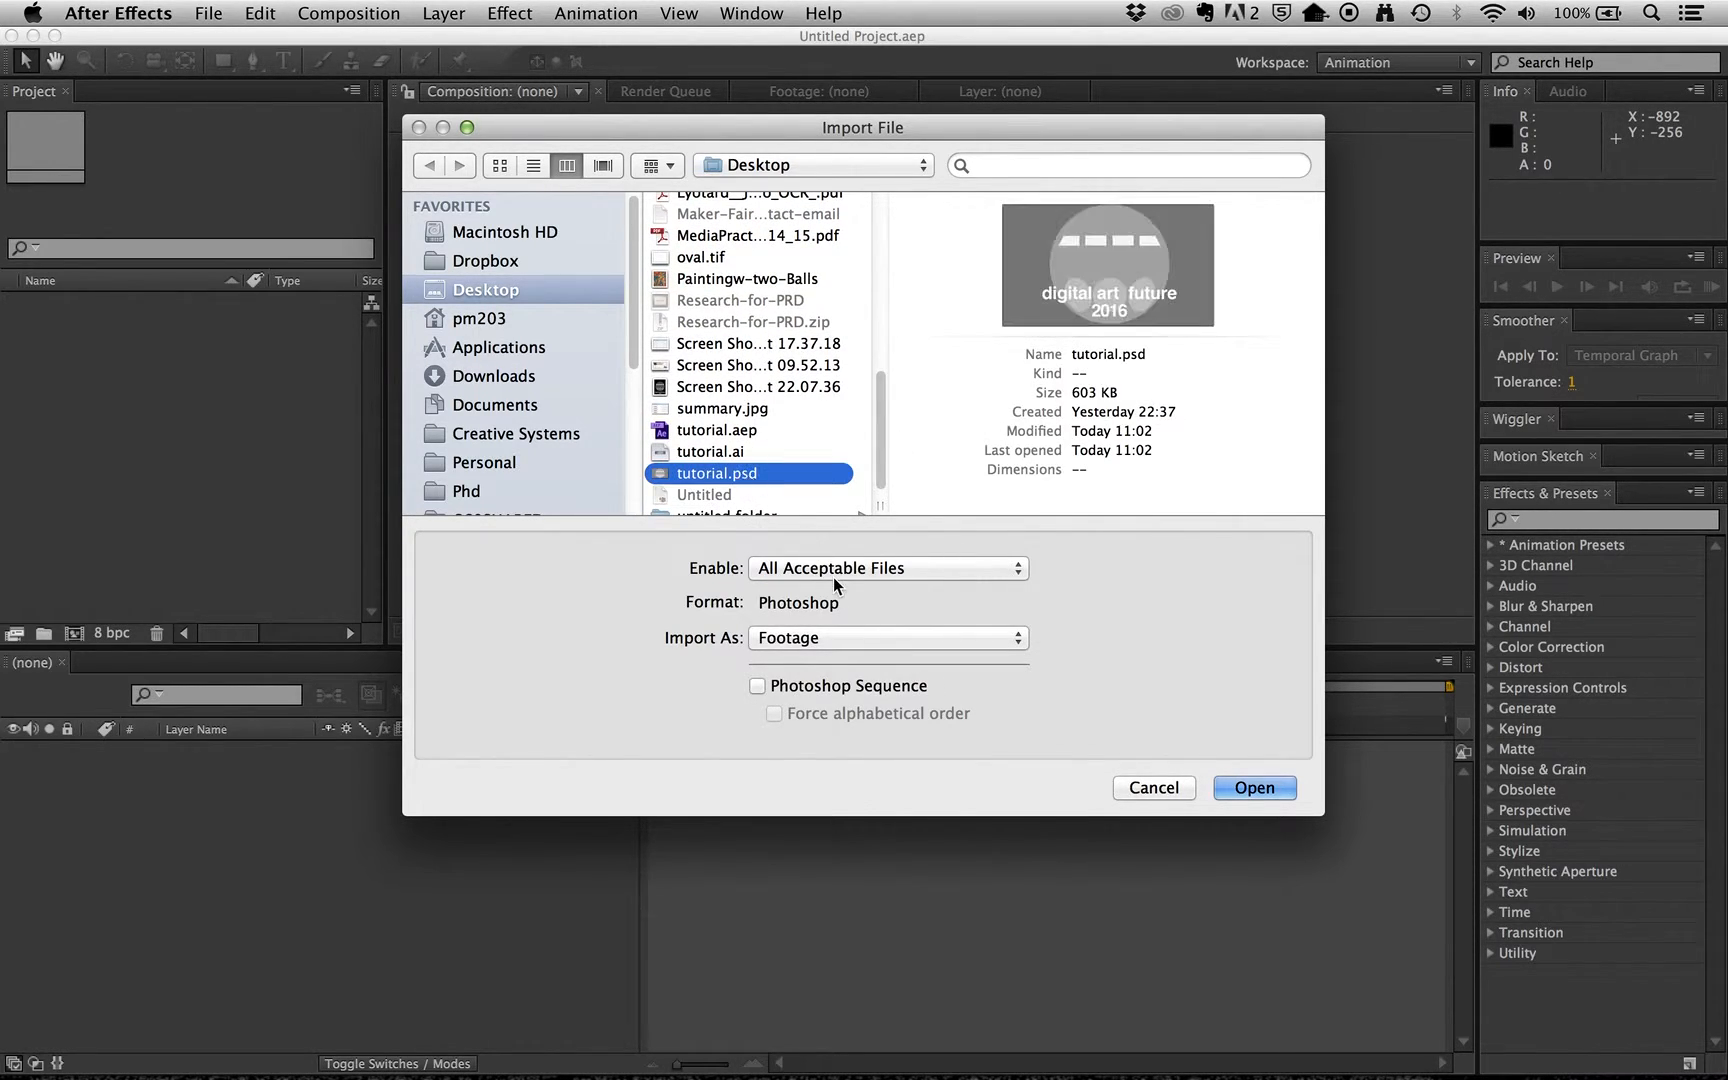
pyautogui.click(828, 639)
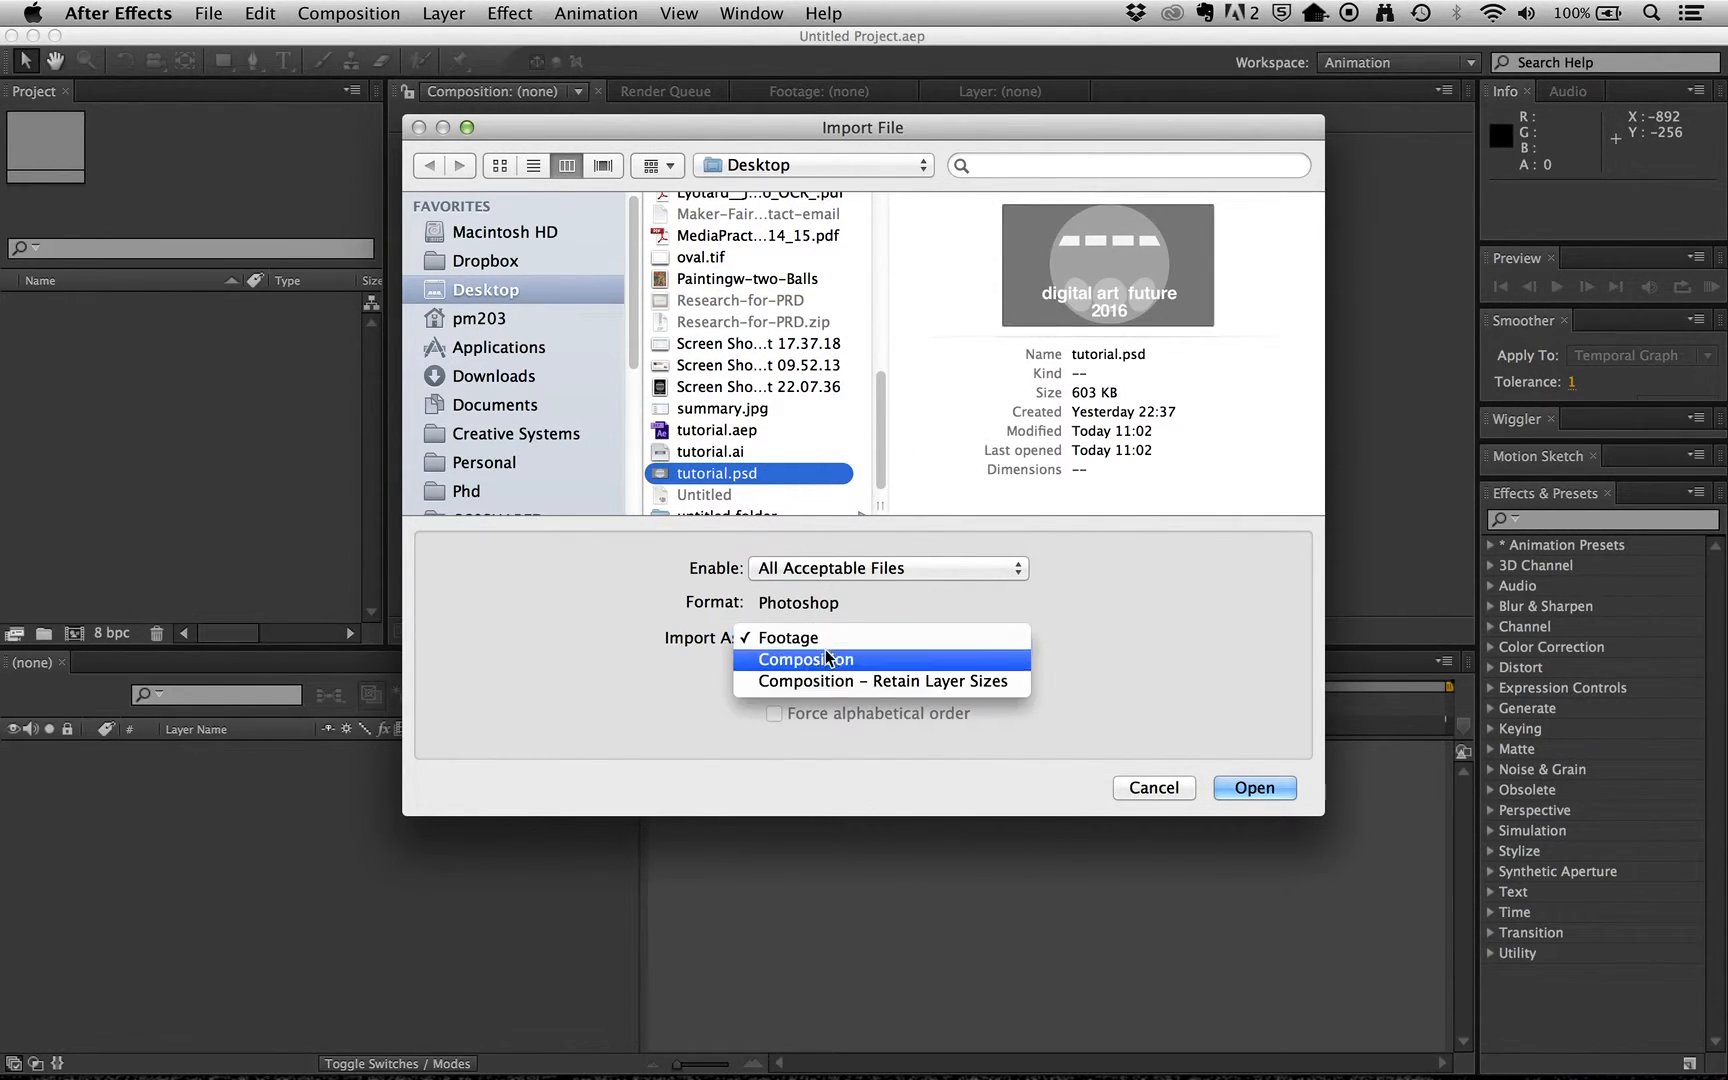
pyautogui.click(864, 684)
pyautogui.click(1243, 787)
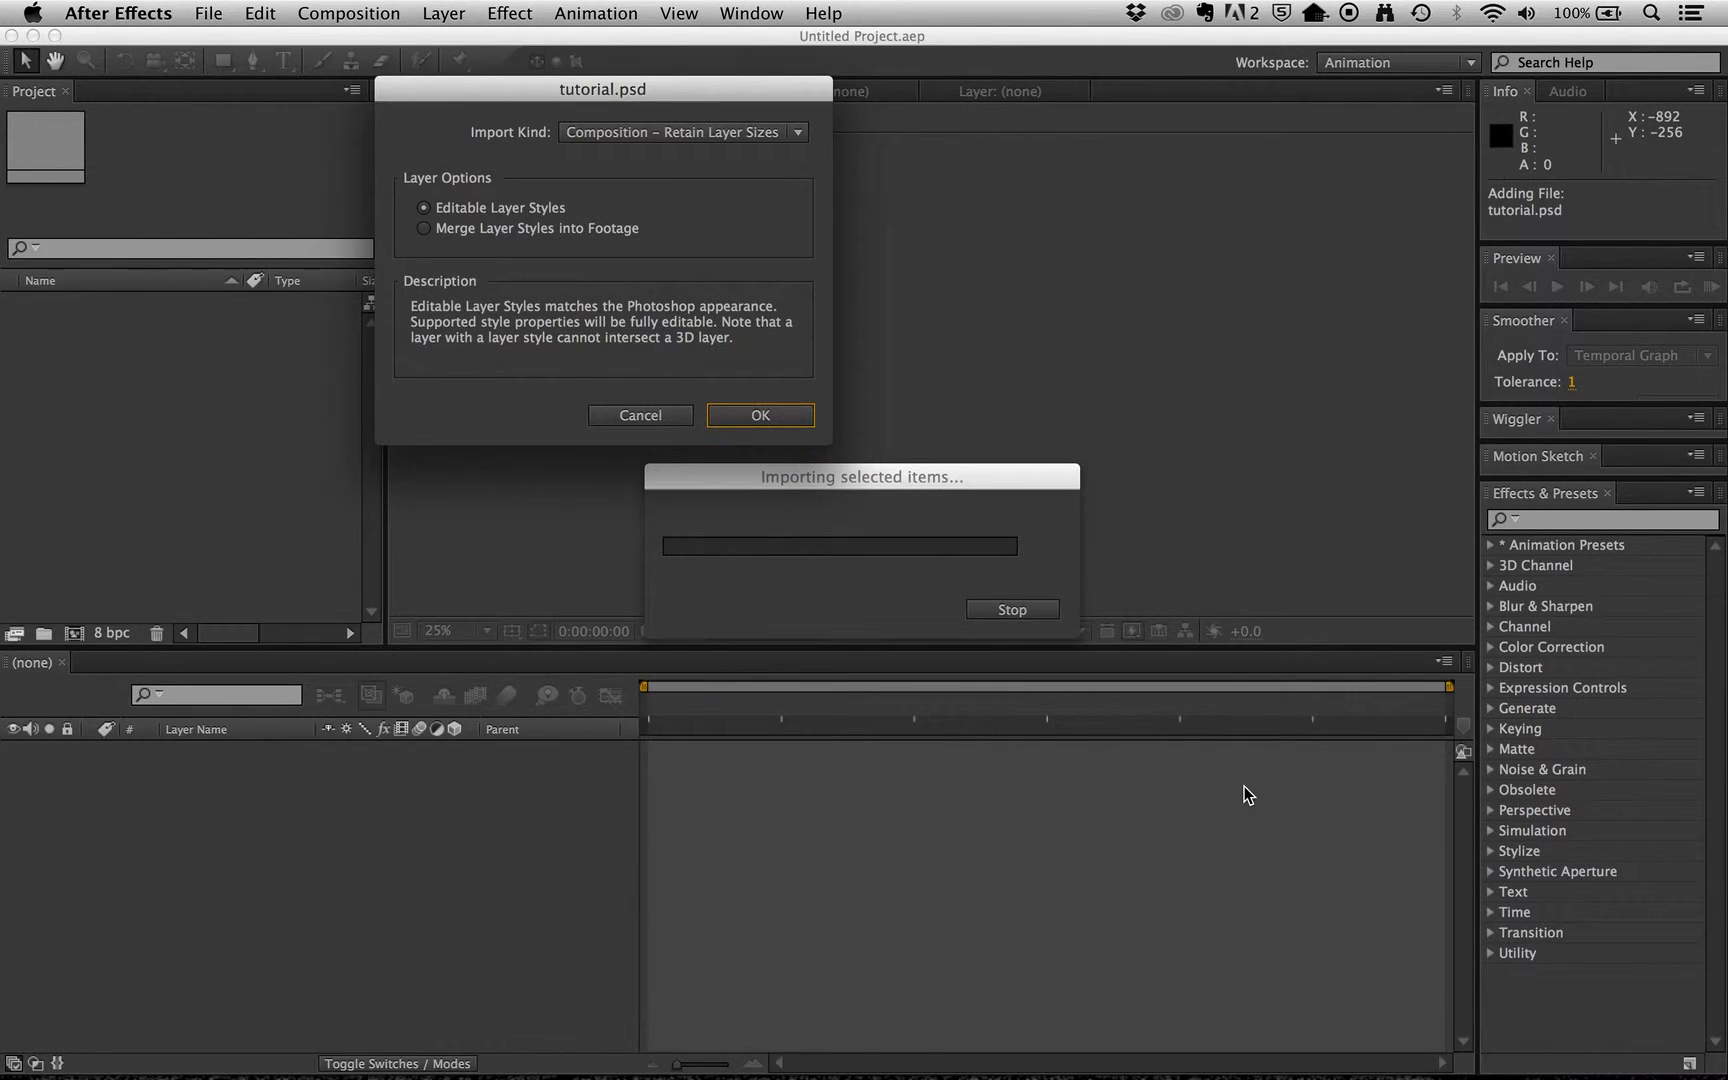
pyautogui.click(760, 415)
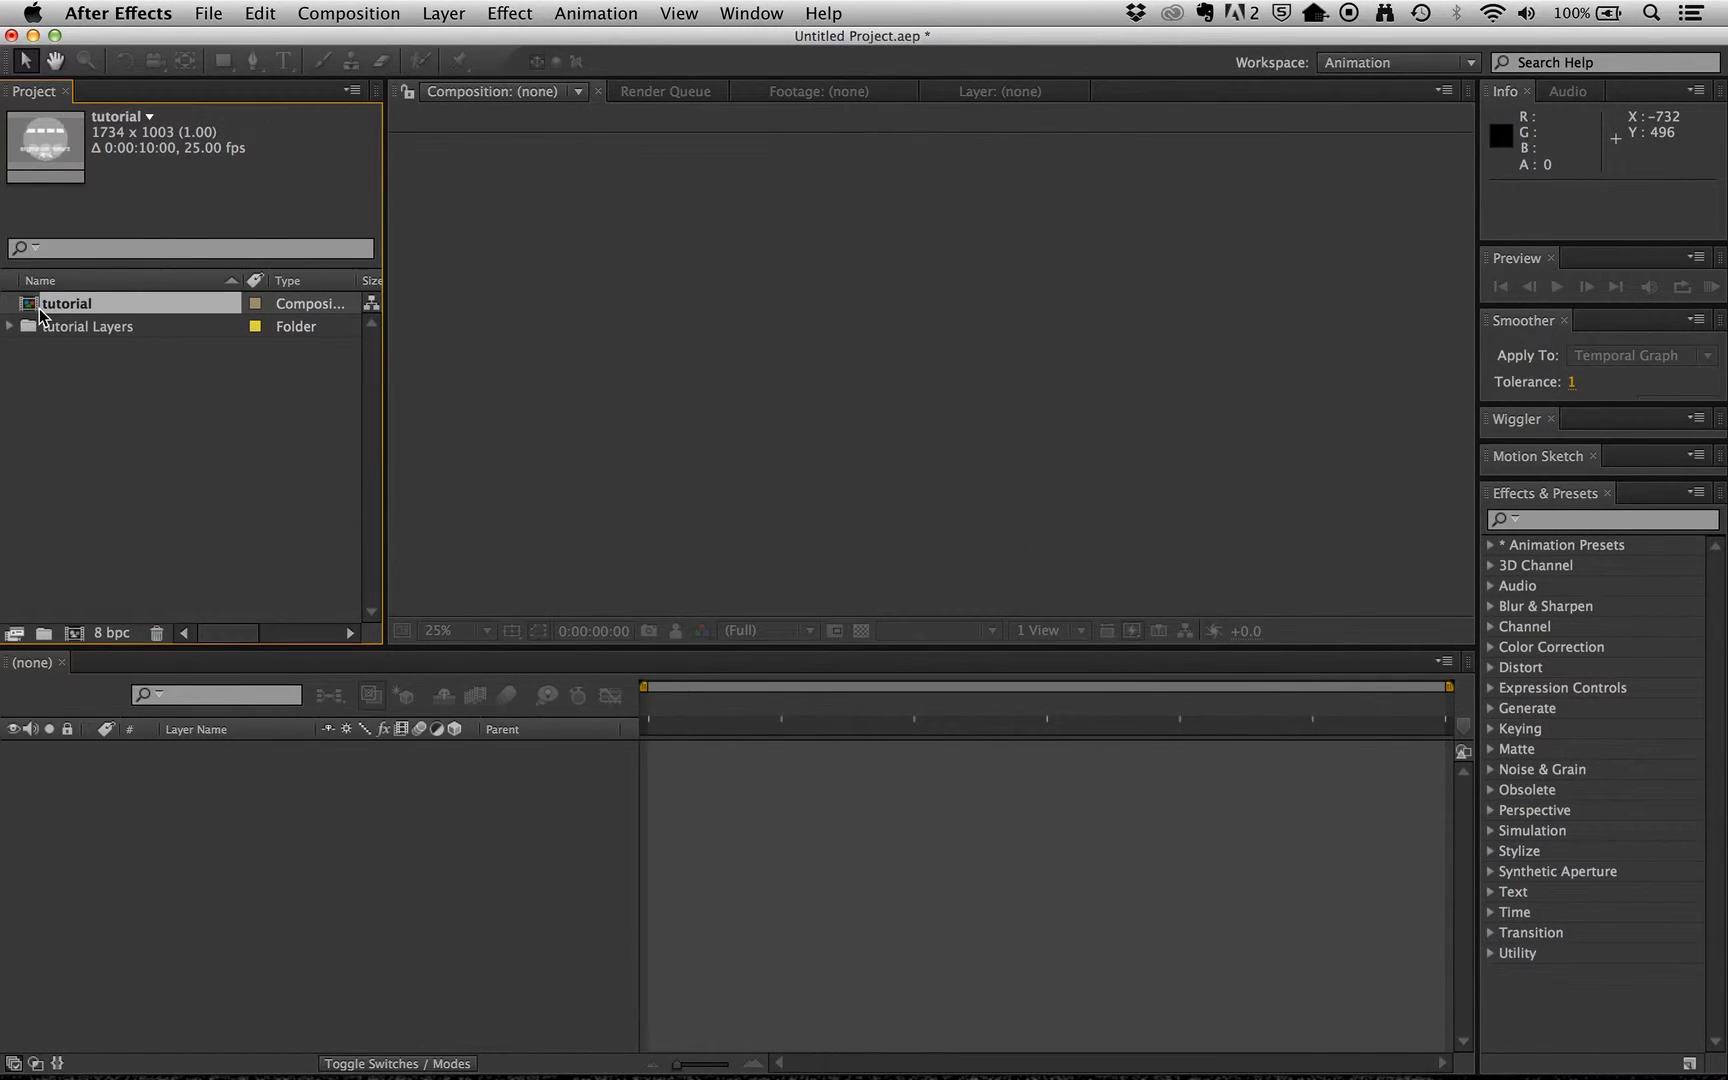
pyautogui.doubleClick(33, 304)
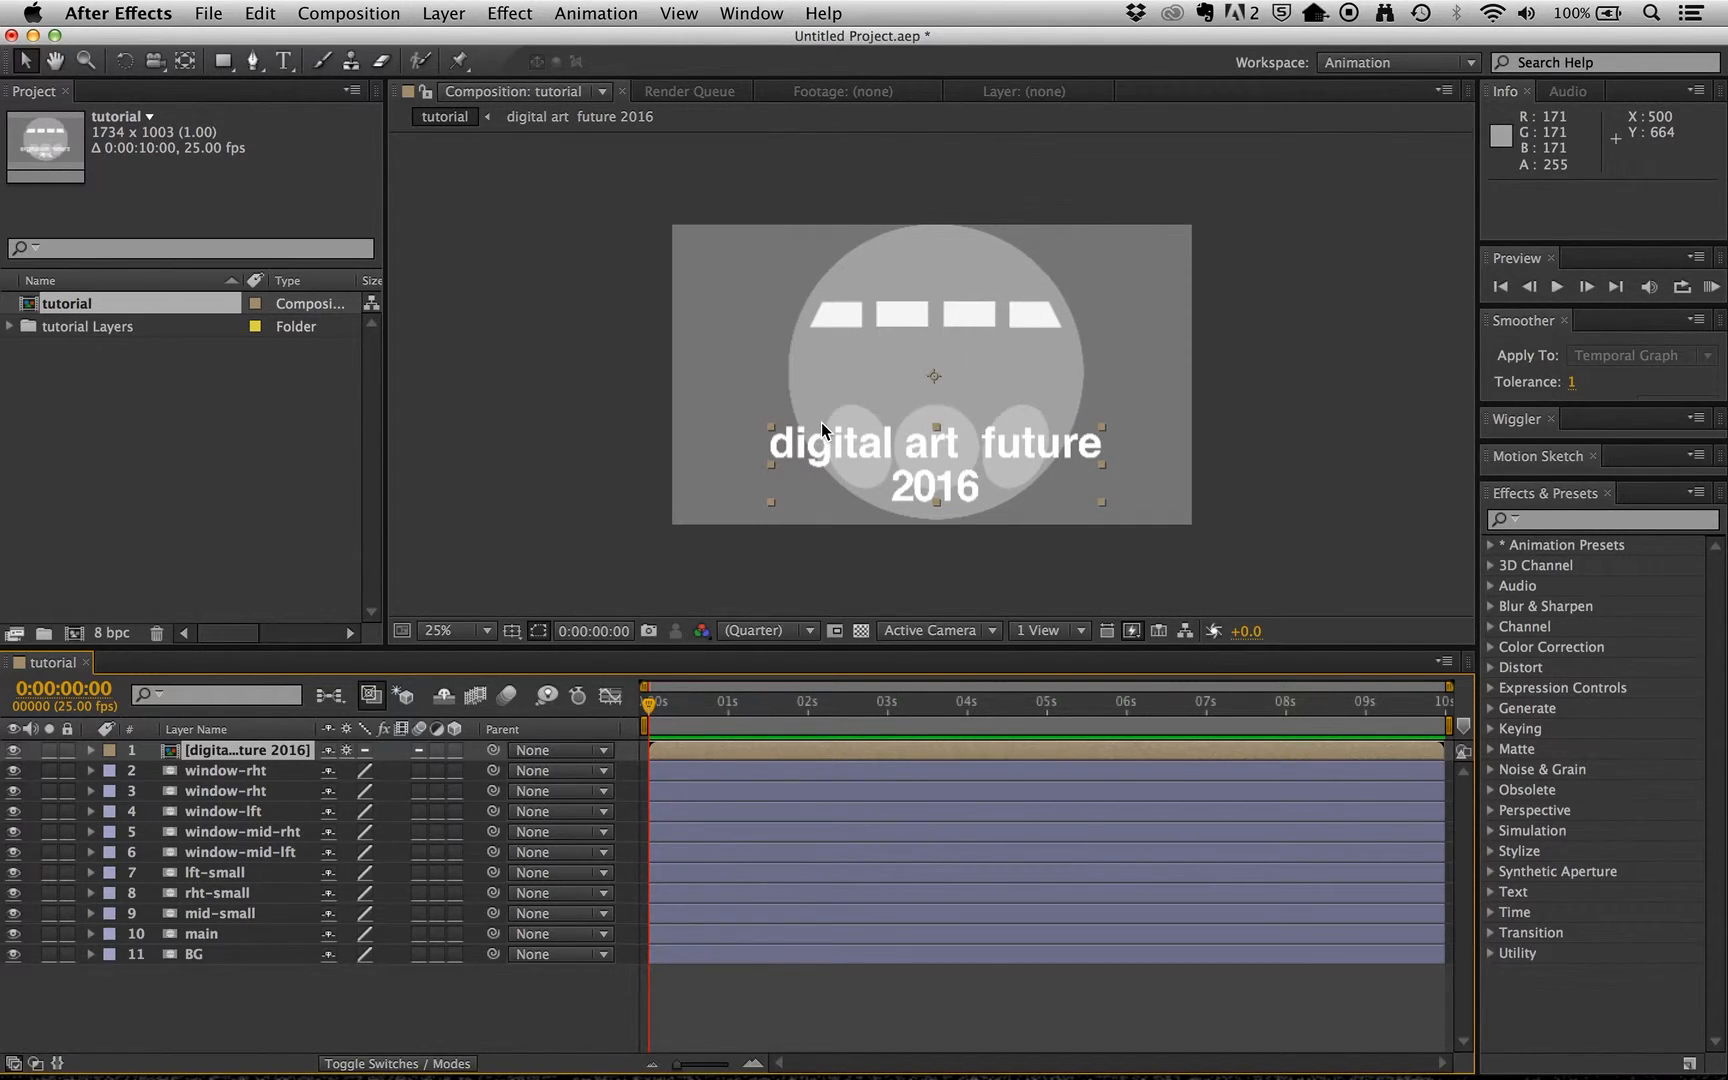
# Add a Position keyframe to every layer at the last frame, 0:00:09:24.
pyautogui.keyDown('shift'); pyautogui.click(208, 952); pyautogui.keyUp('shift')
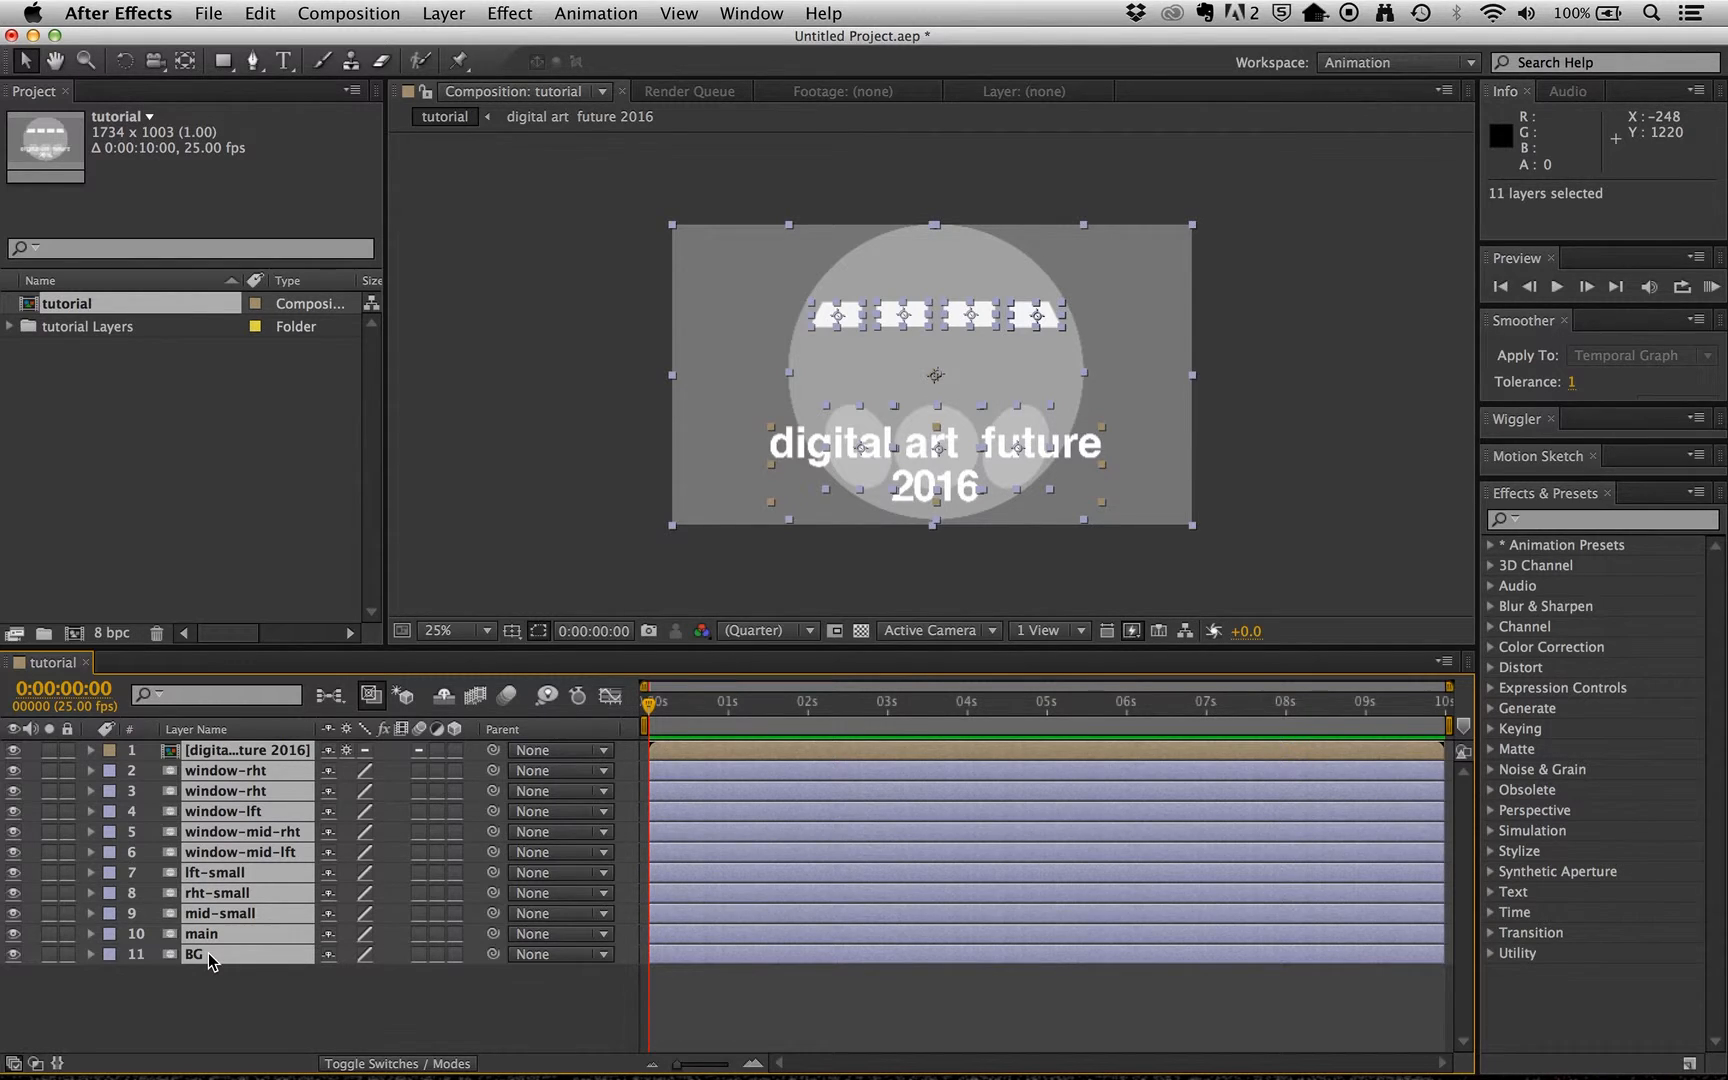
pyautogui.press('p')
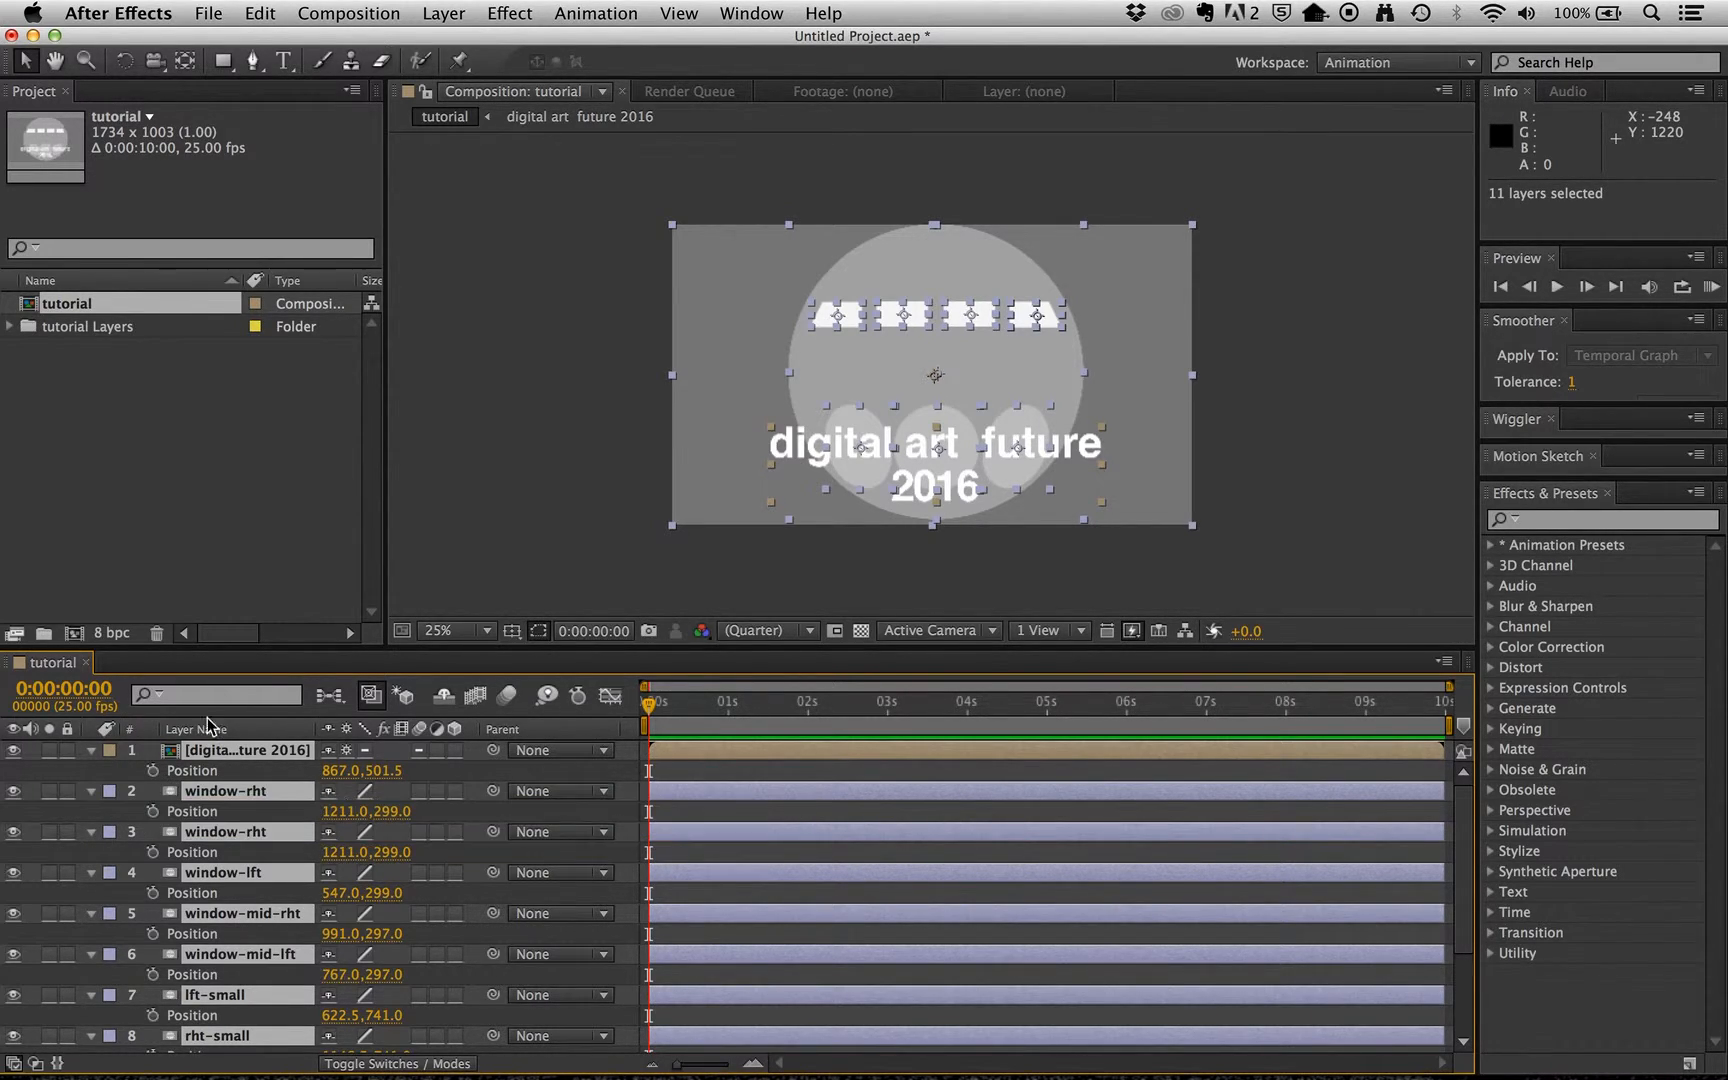
pyautogui.moveTo(644, 712); pyautogui.dragTo(1476, 704)
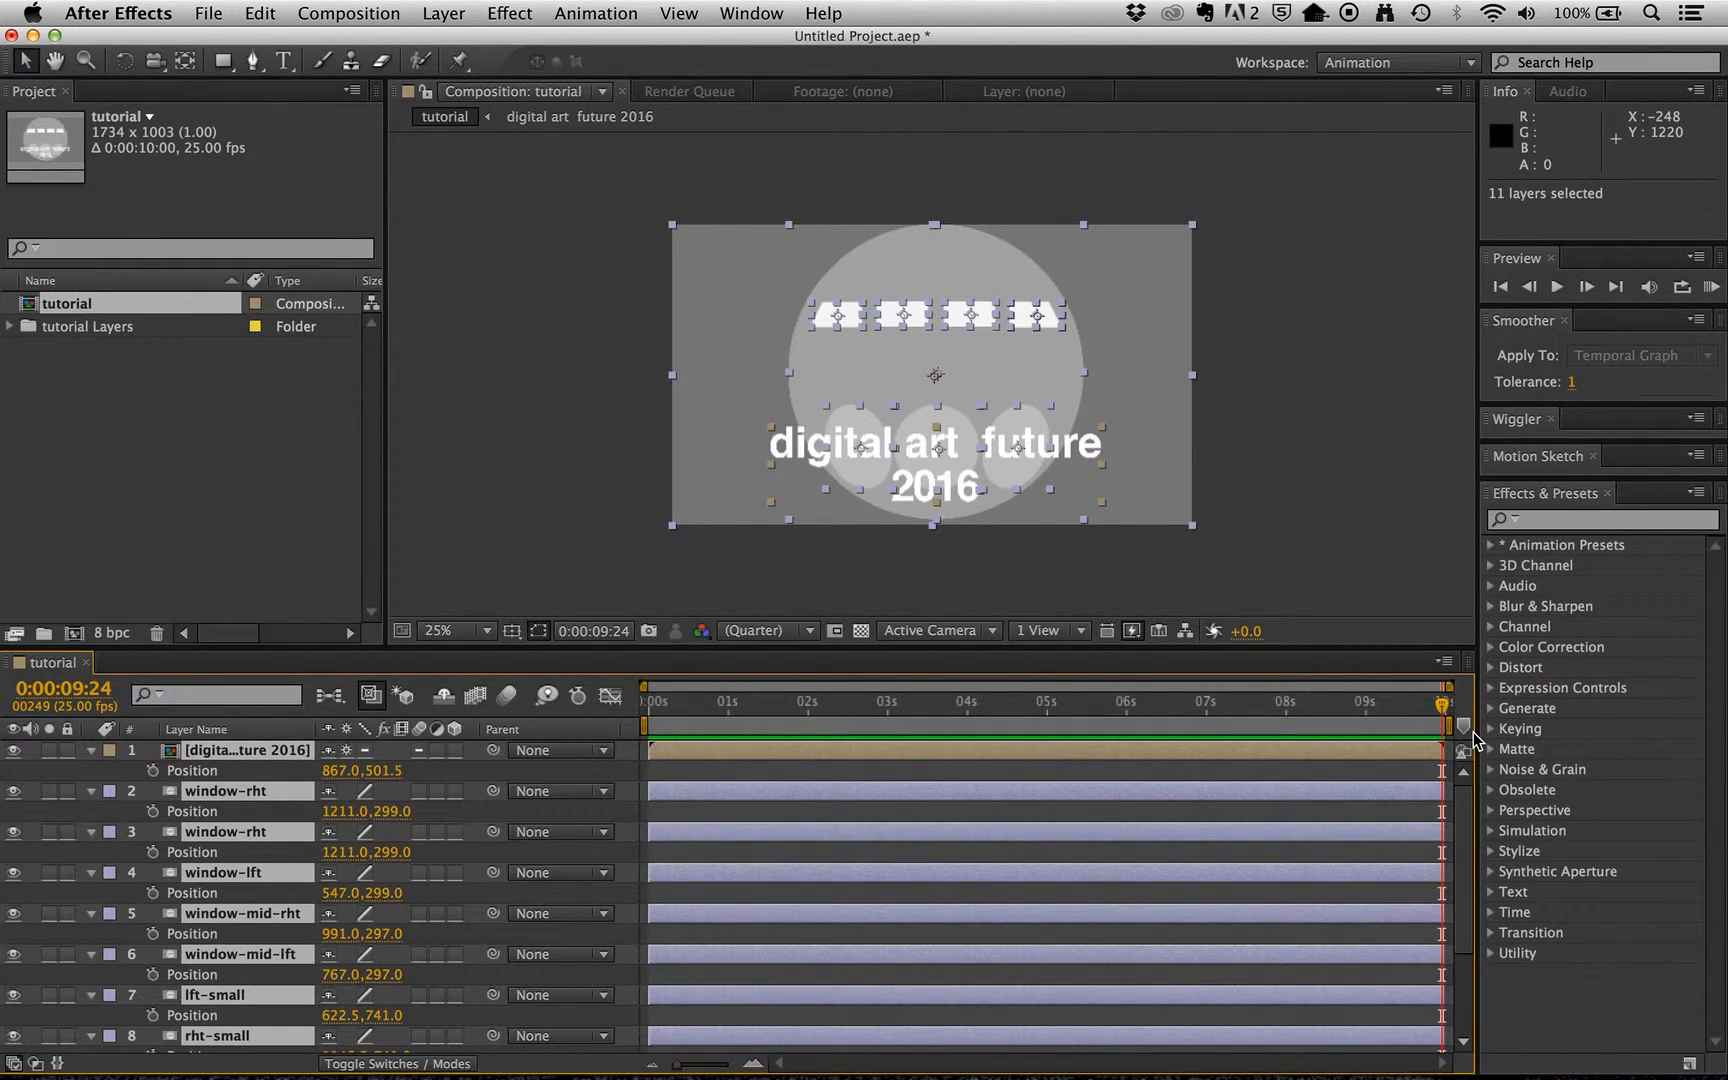
pyautogui.click(152, 771)
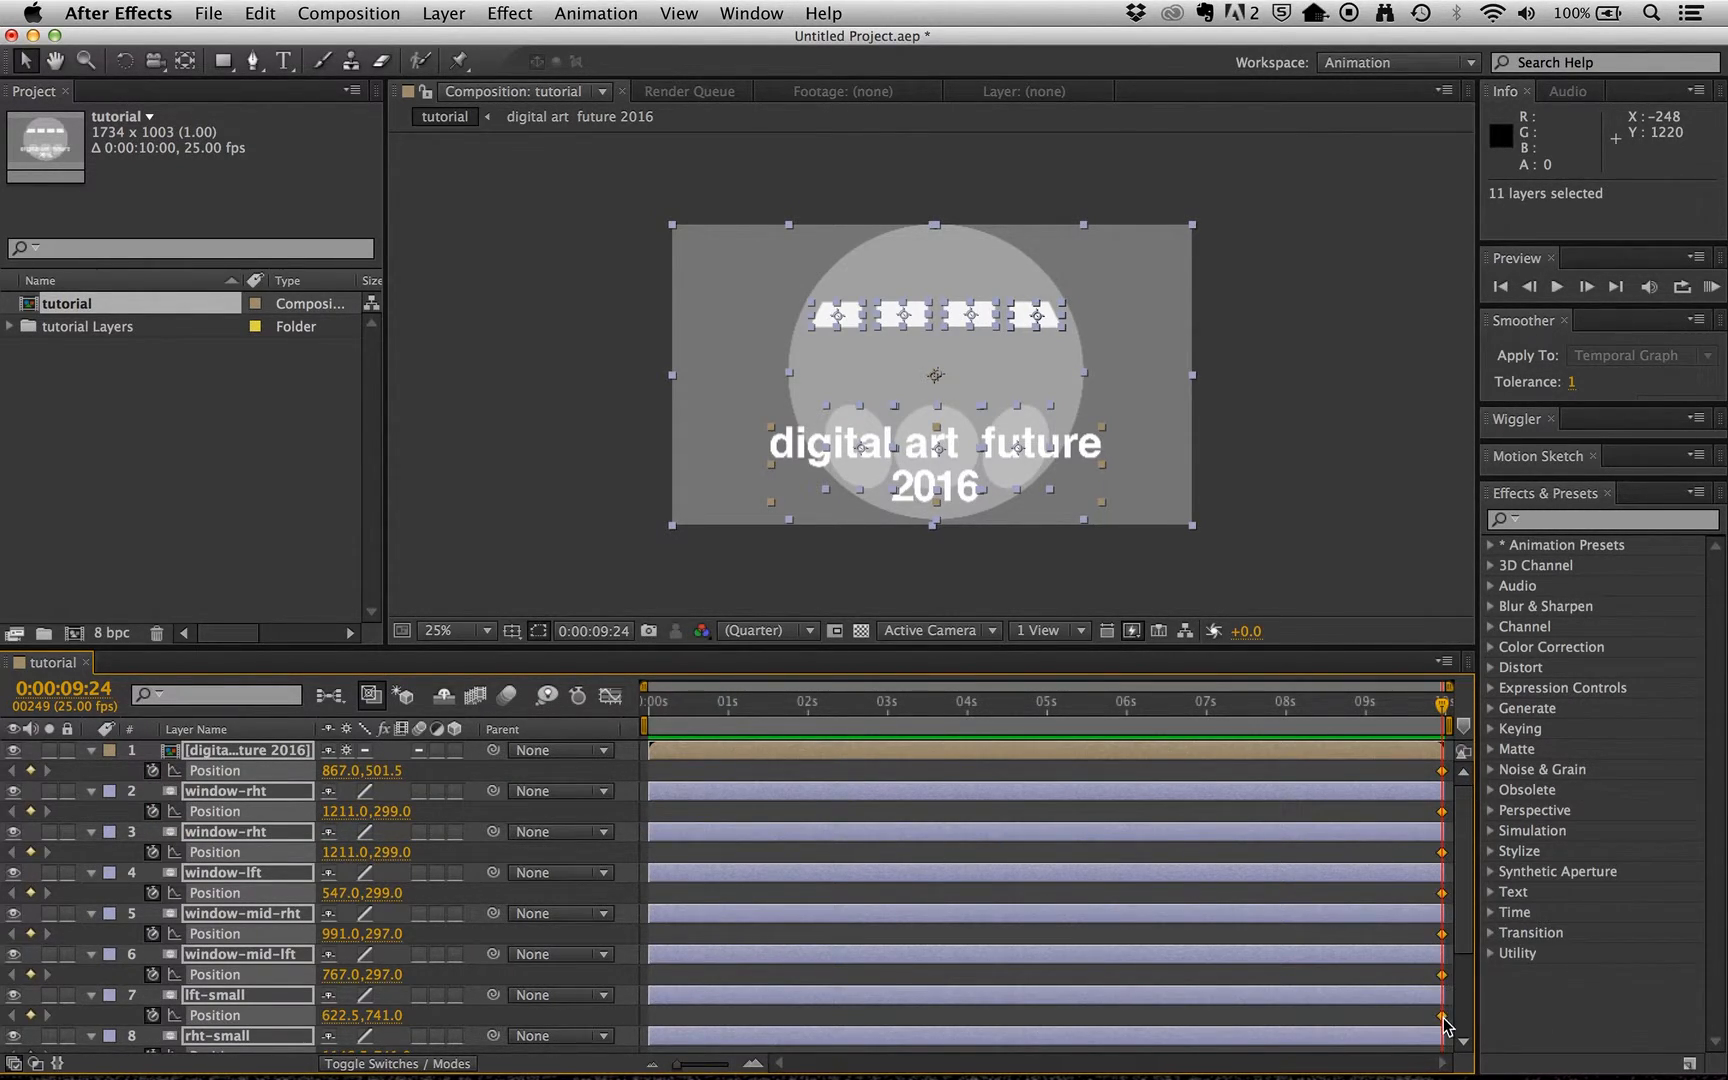
# Return the playhead to the first frame and collapse the keyframed properties of all layers.
pyautogui.moveTo(1444, 706); pyautogui.dragTo(645, 684)
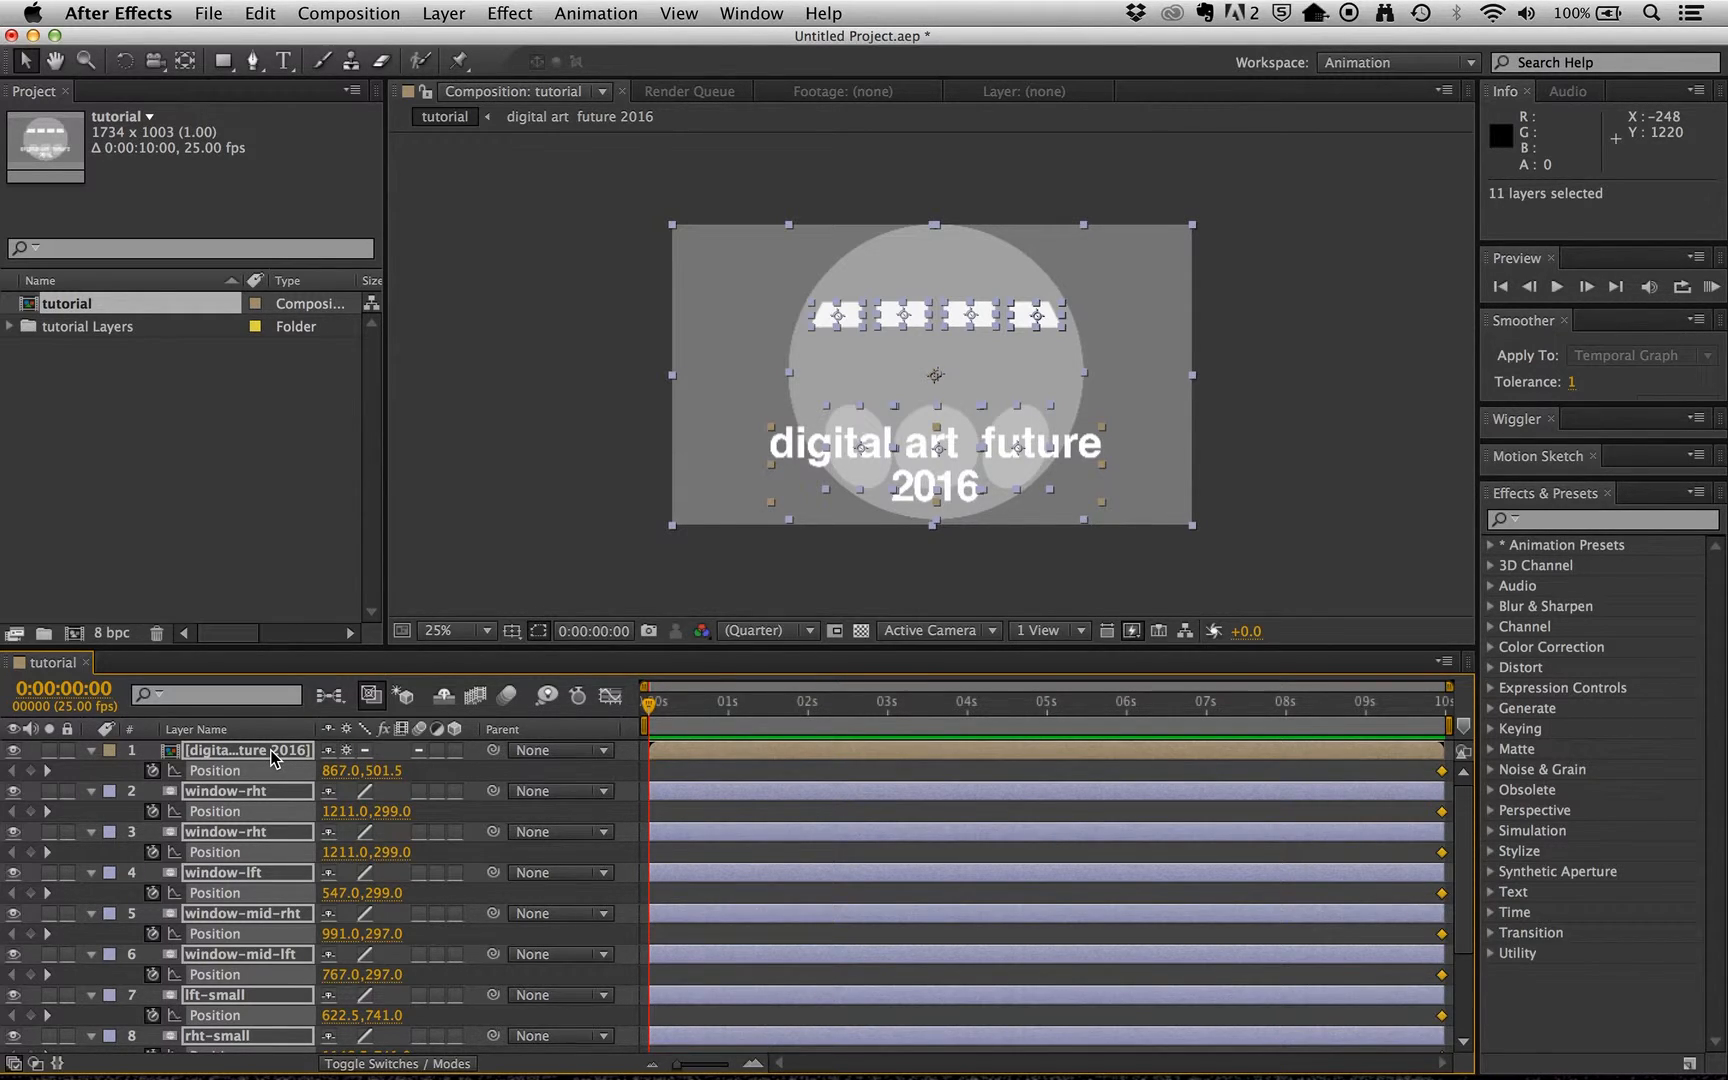
pyautogui.press('u')
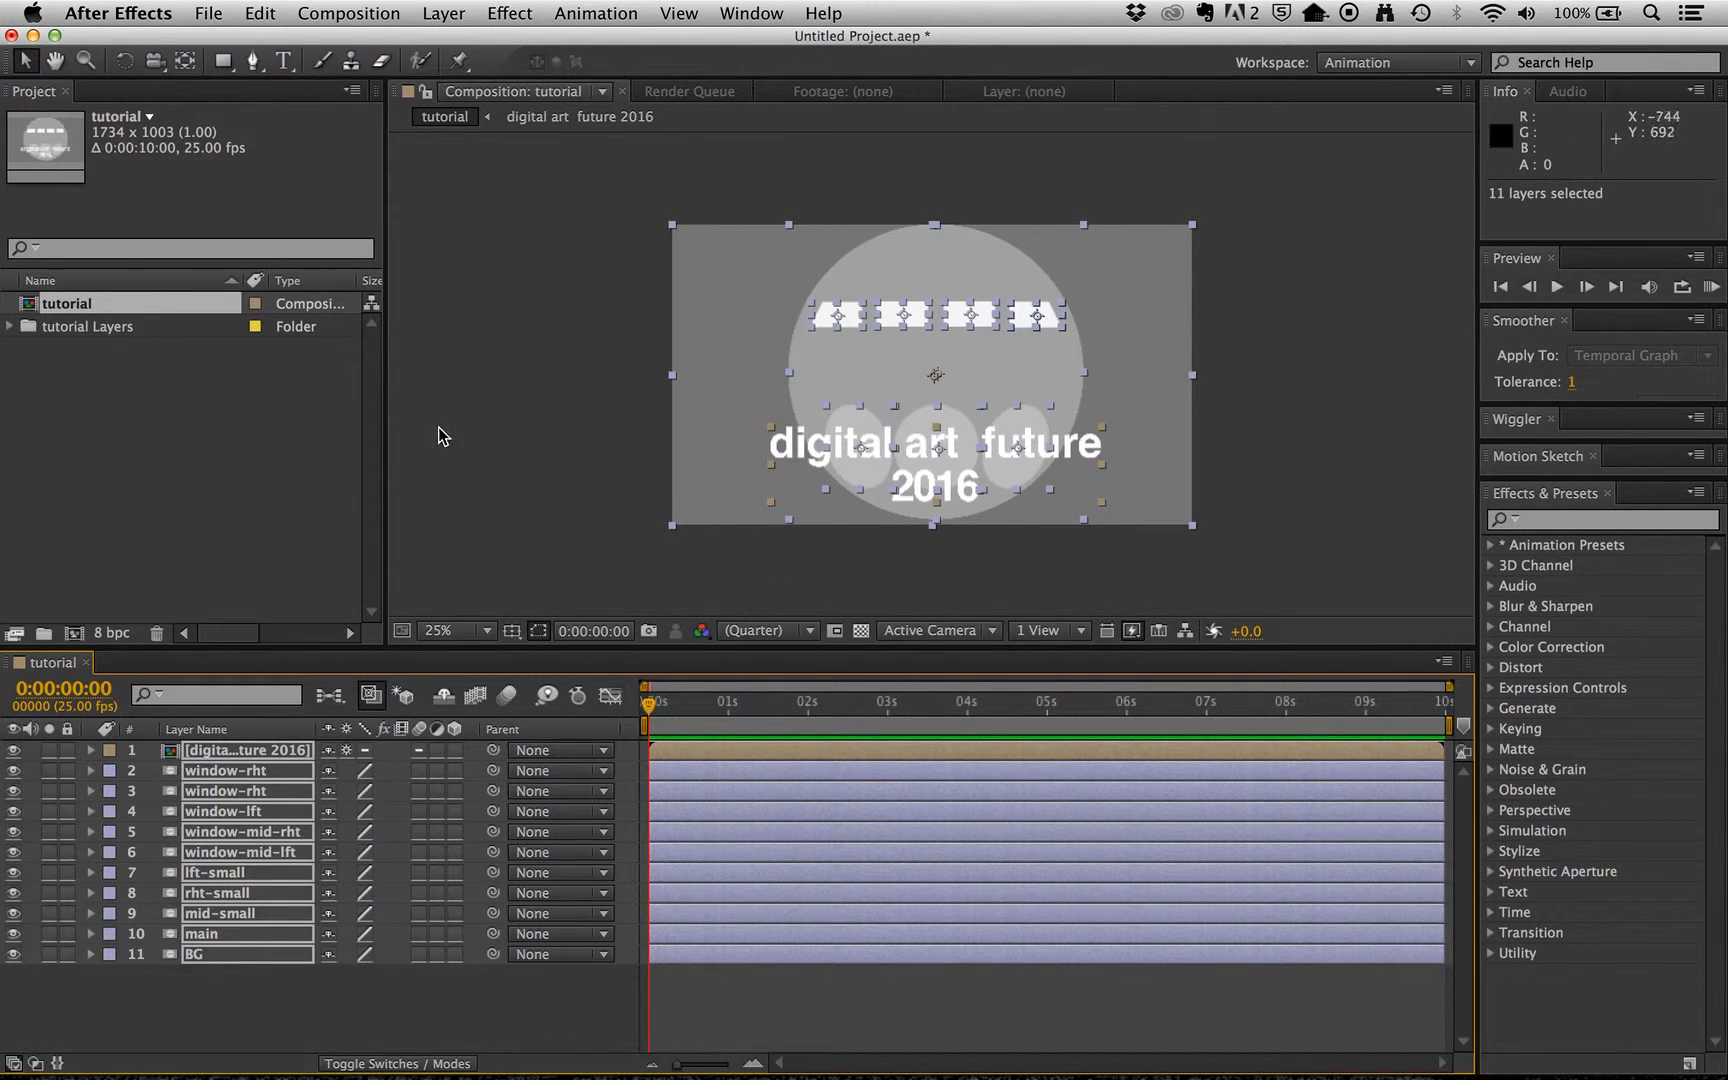
pyautogui.click(480, 412)
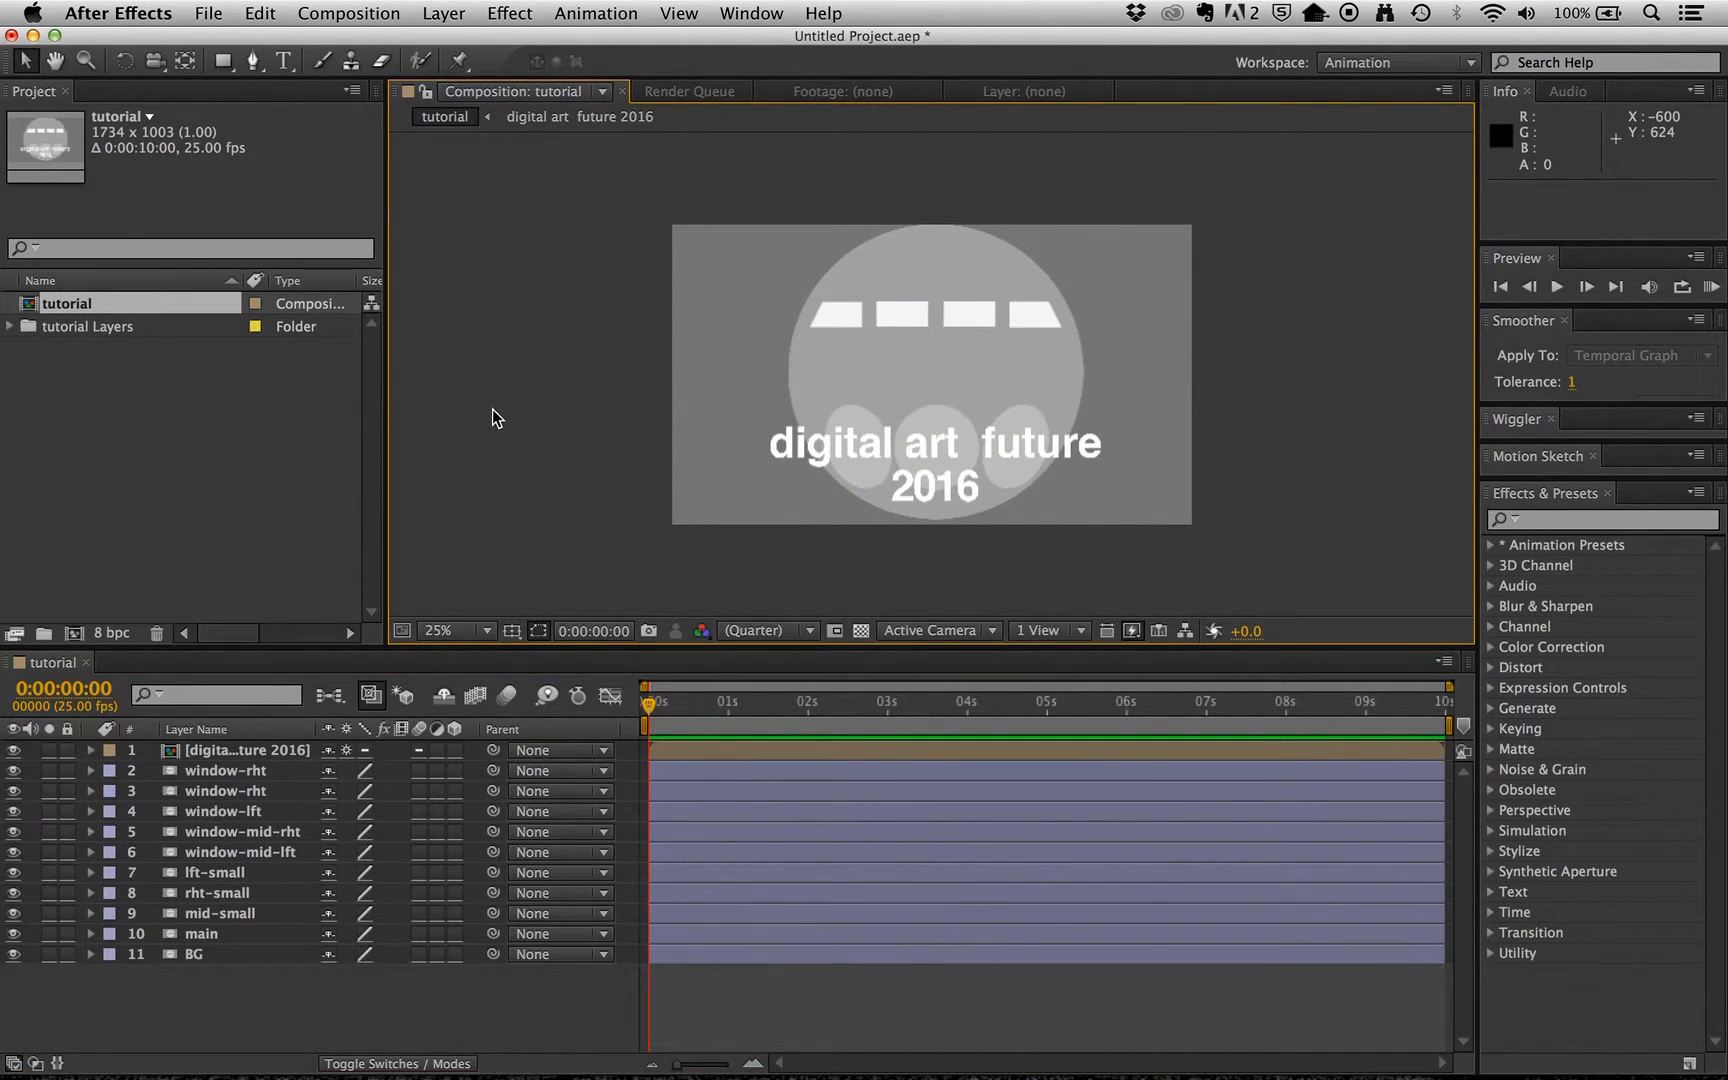
# Keyframe the main circle at 0:00:00:00 by moving it straight up out of the frame to Position 880.0, -581.0.
pyautogui.click(914, 287)
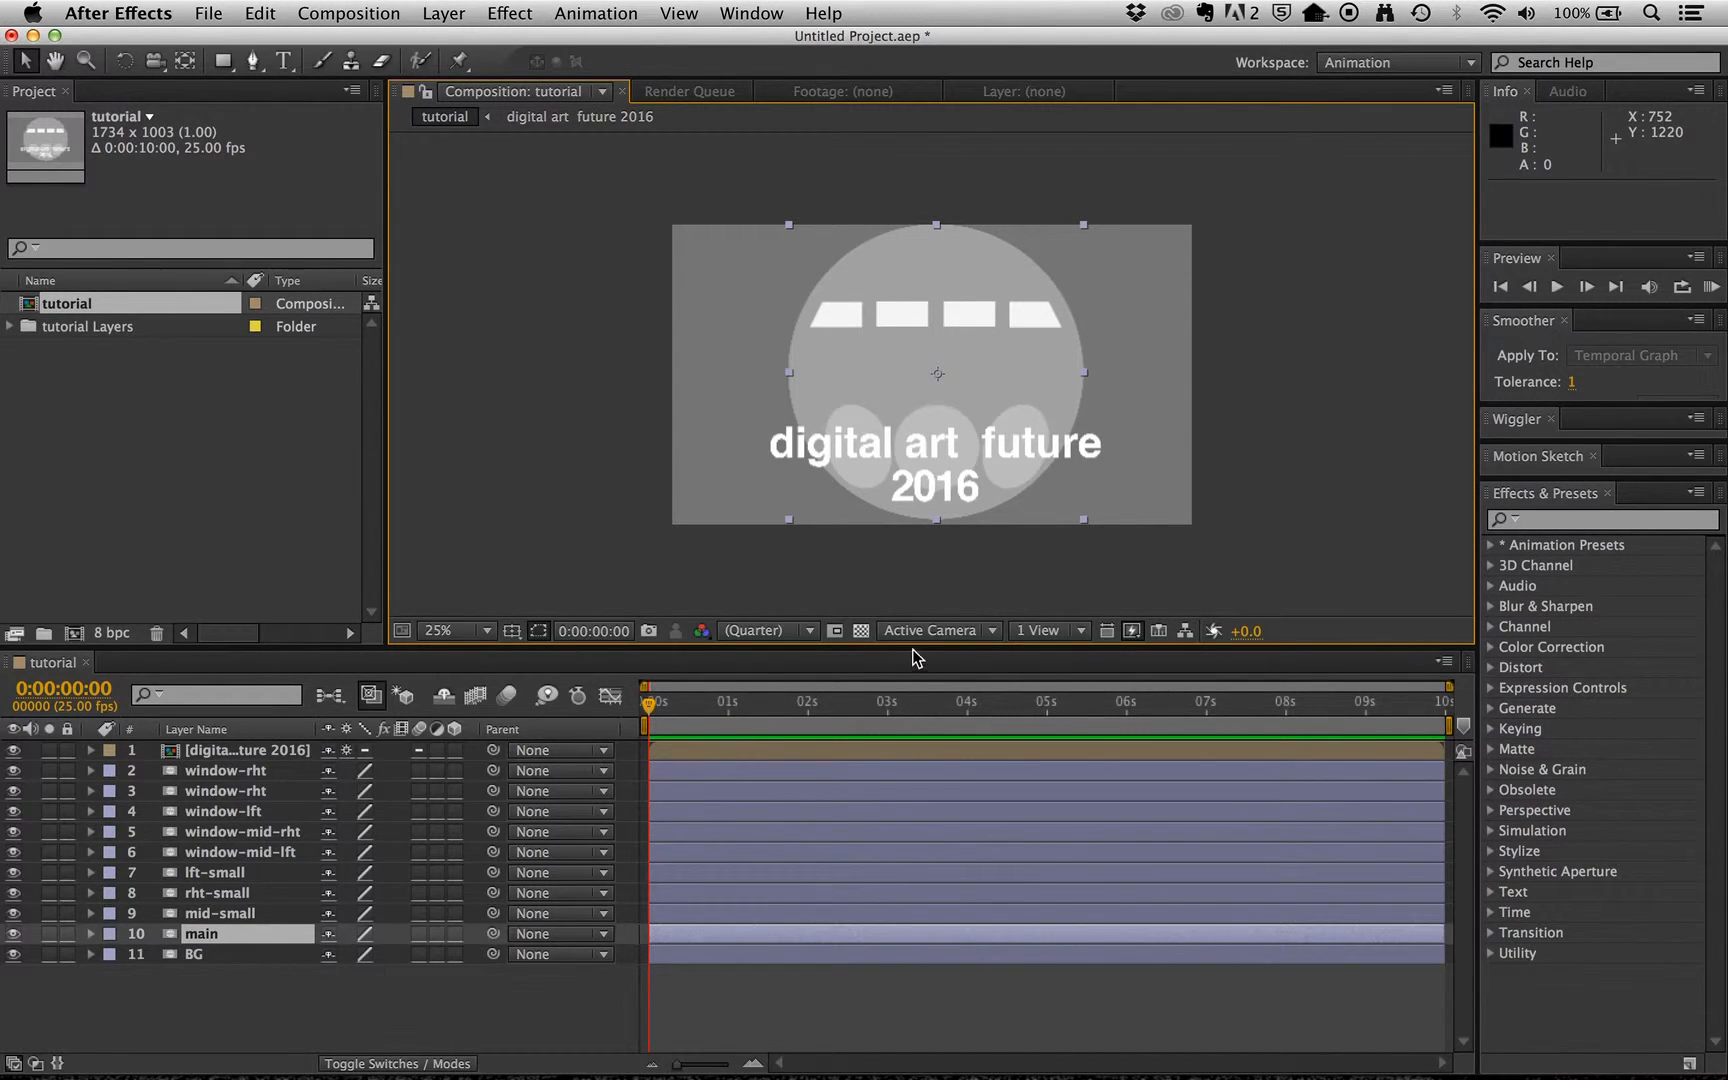
pyautogui.moveTo(910, 648); pyautogui.dragTo(913, 762)
pyautogui.moveTo(911, 777); pyautogui.dragTo(911, 809)
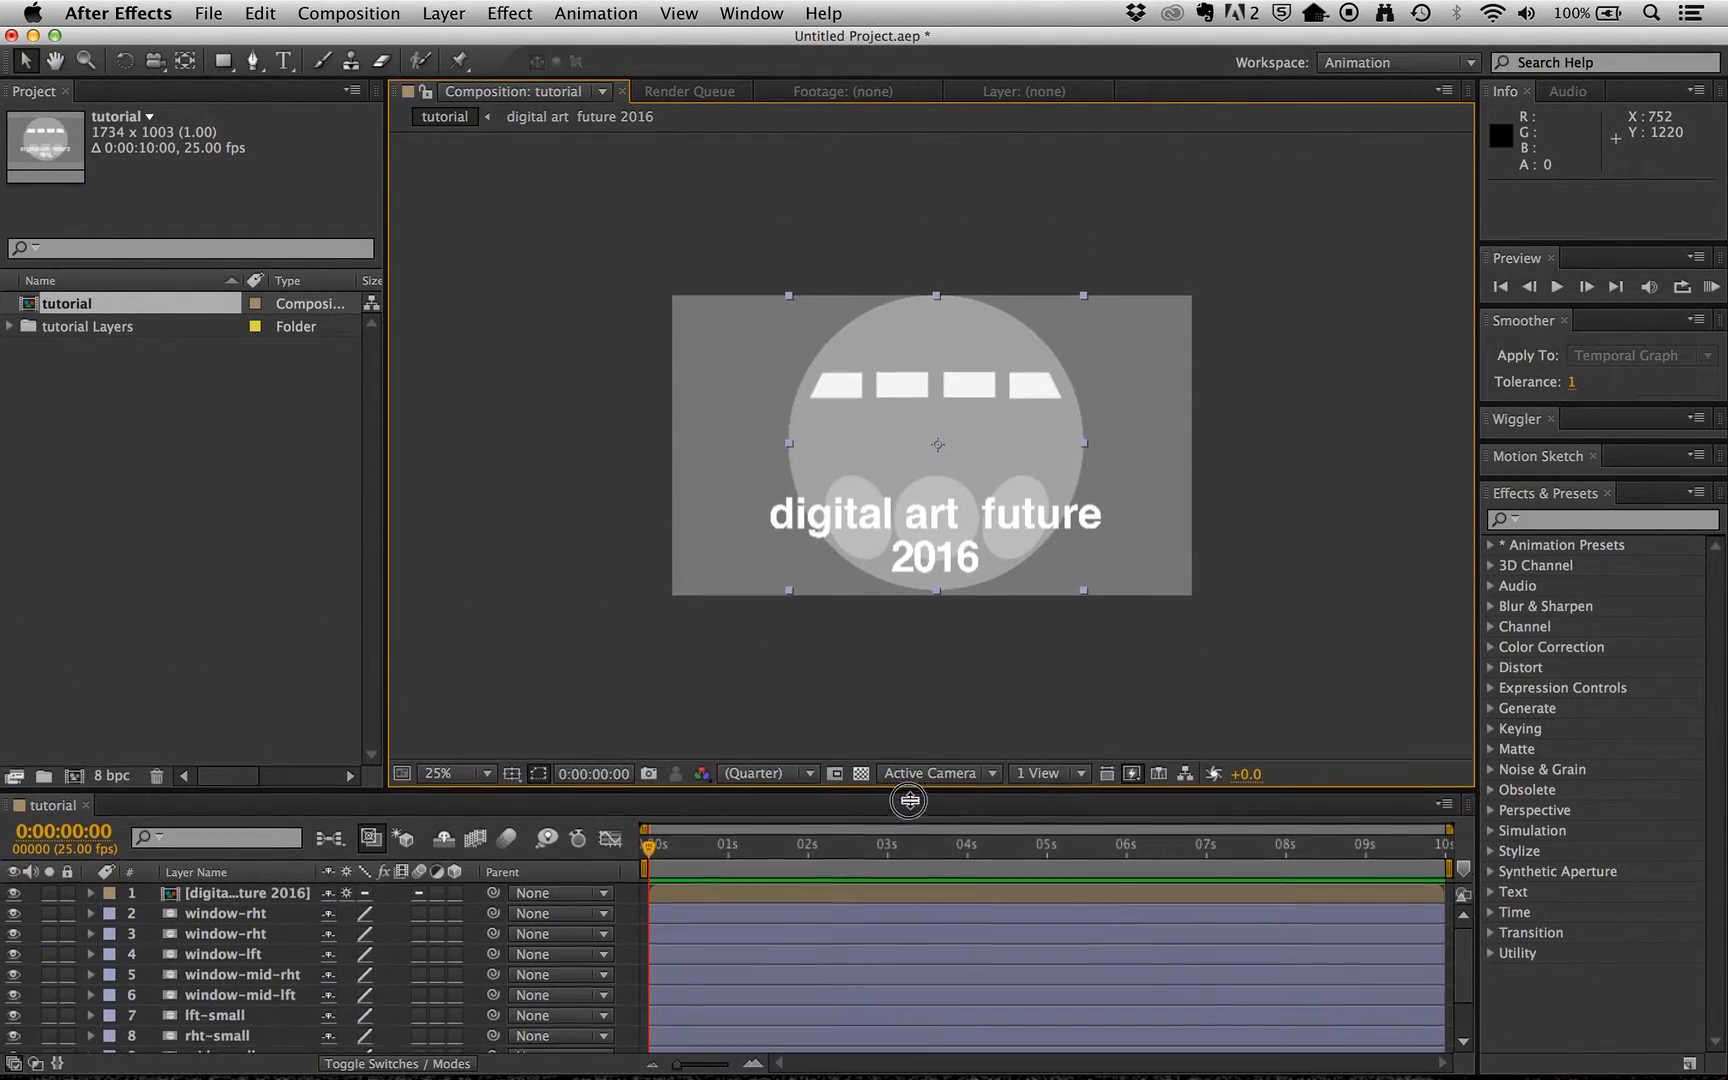
pyautogui.scroll(-3, 1000, 918)
pyautogui.click(245, 1020)
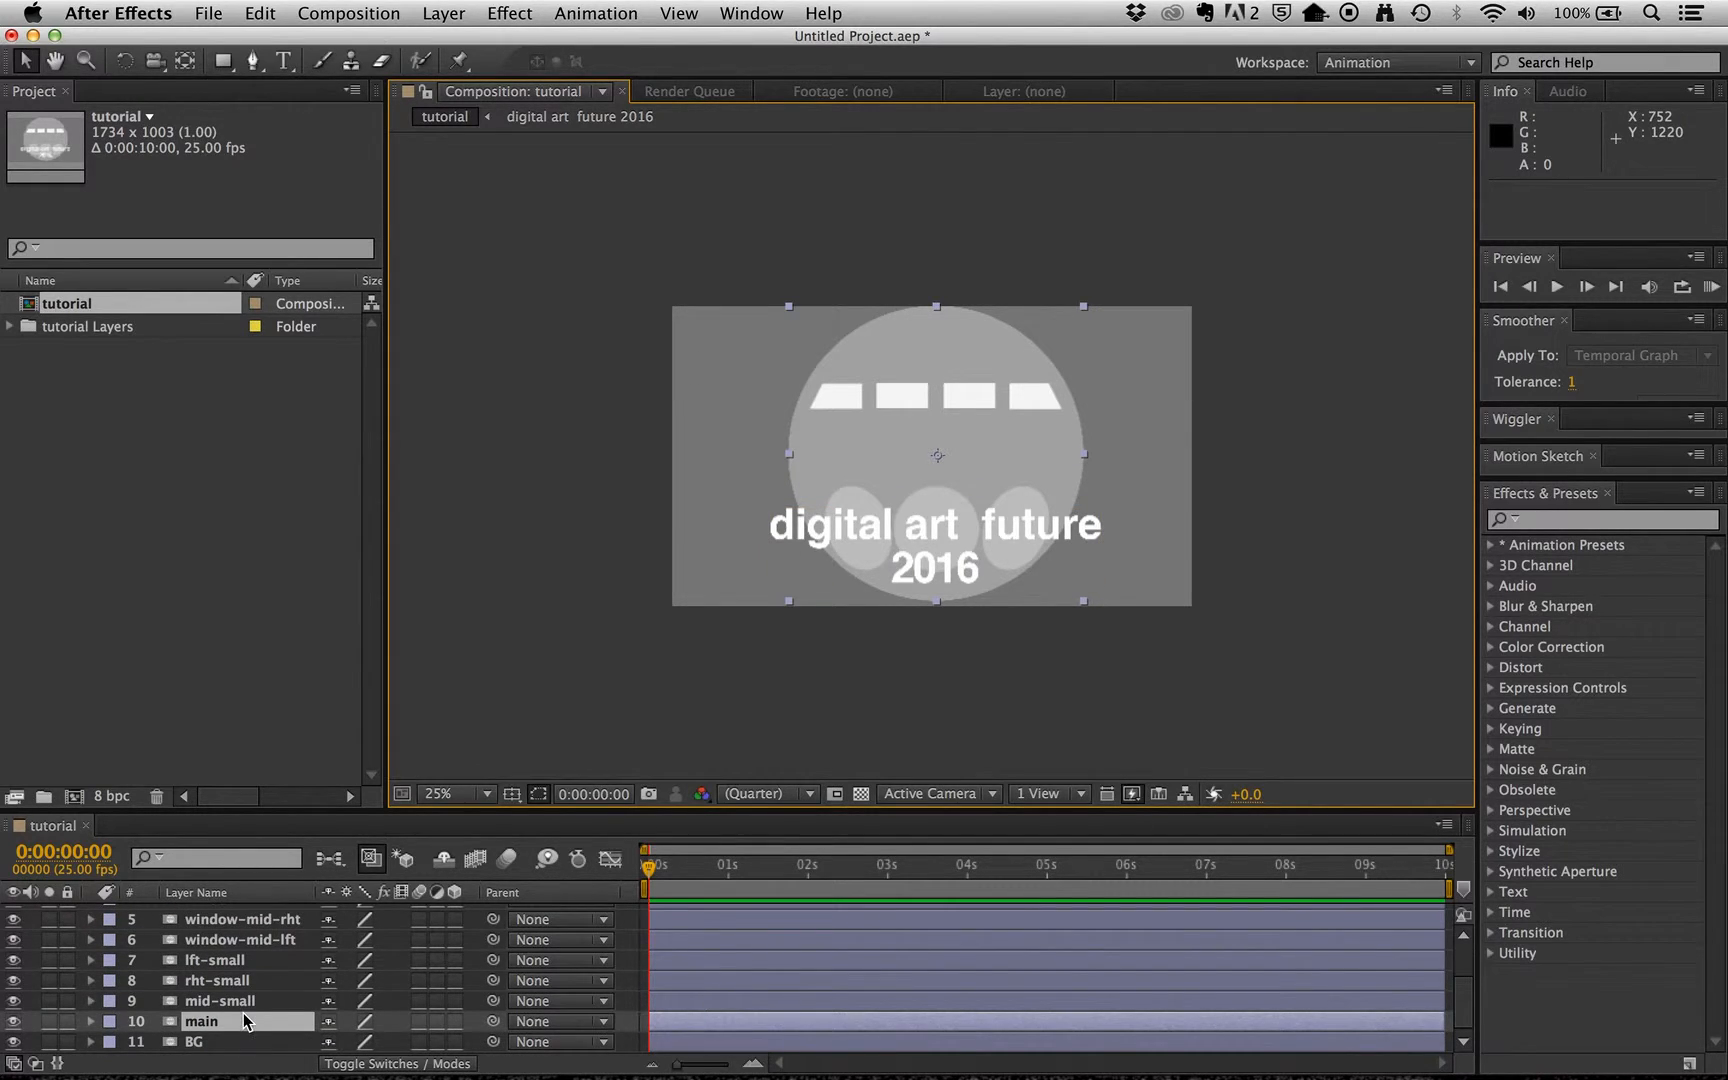
pyautogui.click(203, 1021)
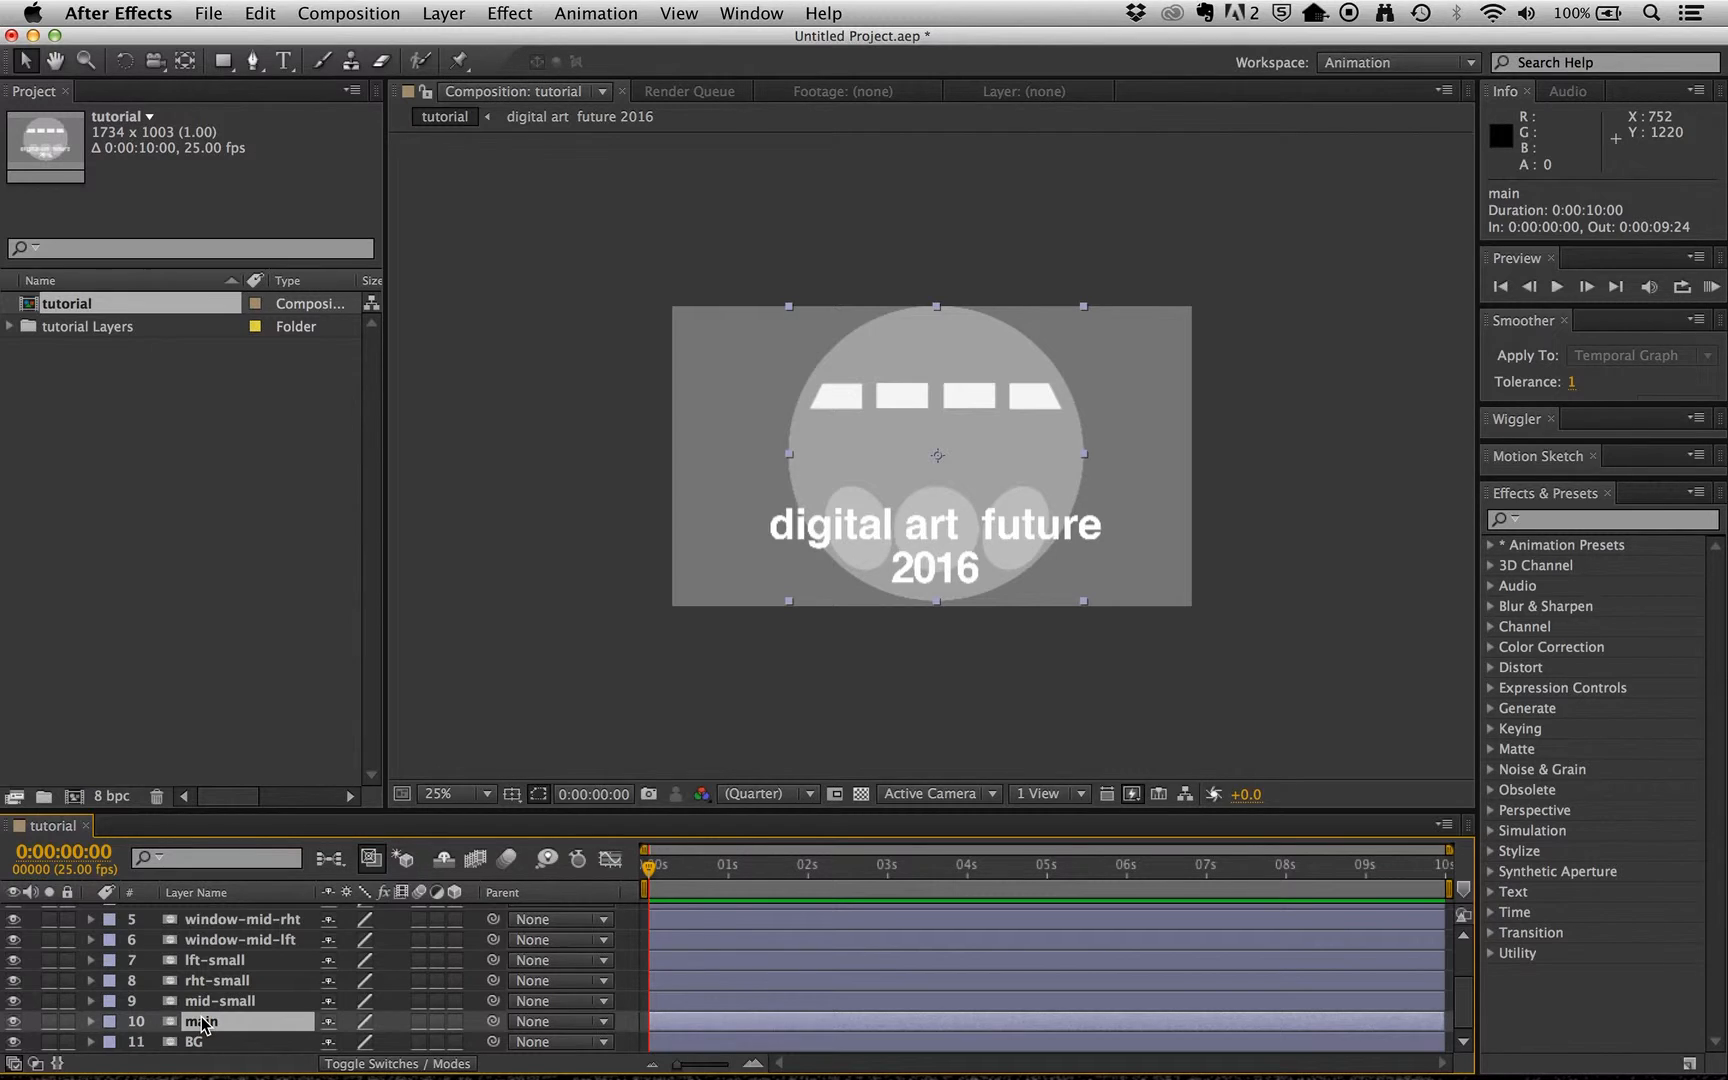
pyautogui.press('p')
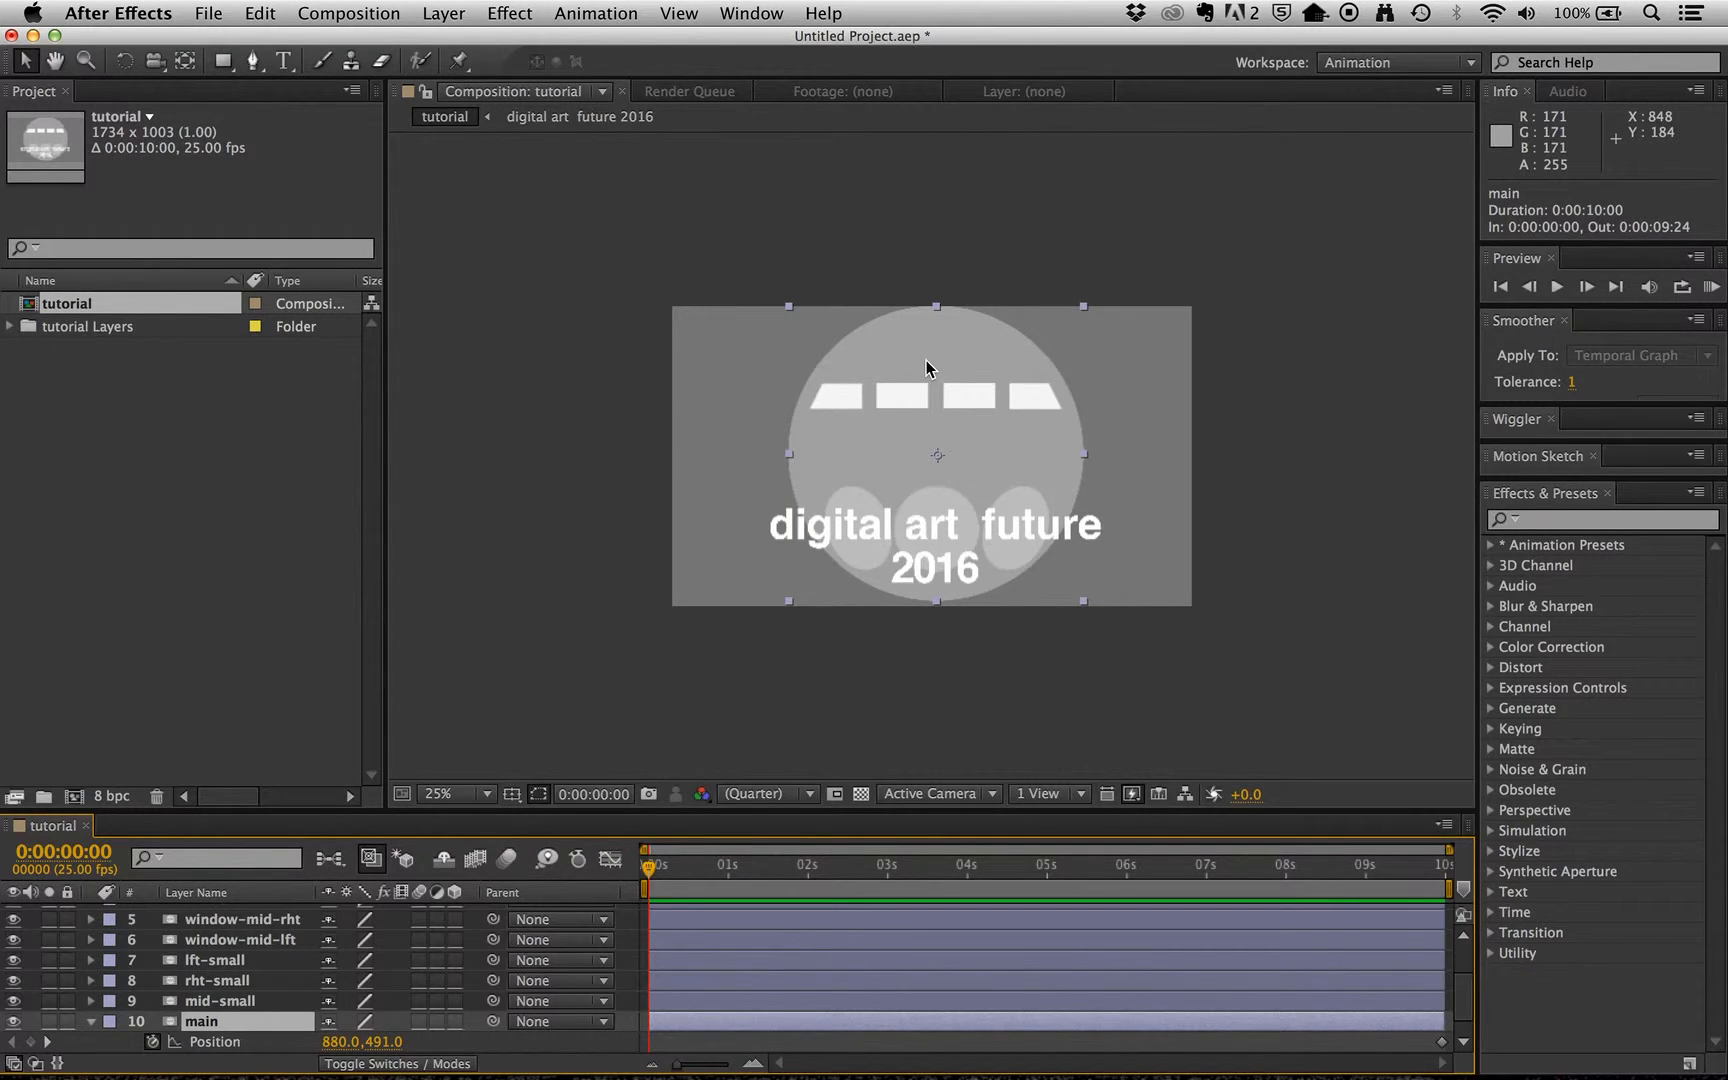
pyautogui.moveTo(926, 360); pyautogui.dragTo(922, 44)
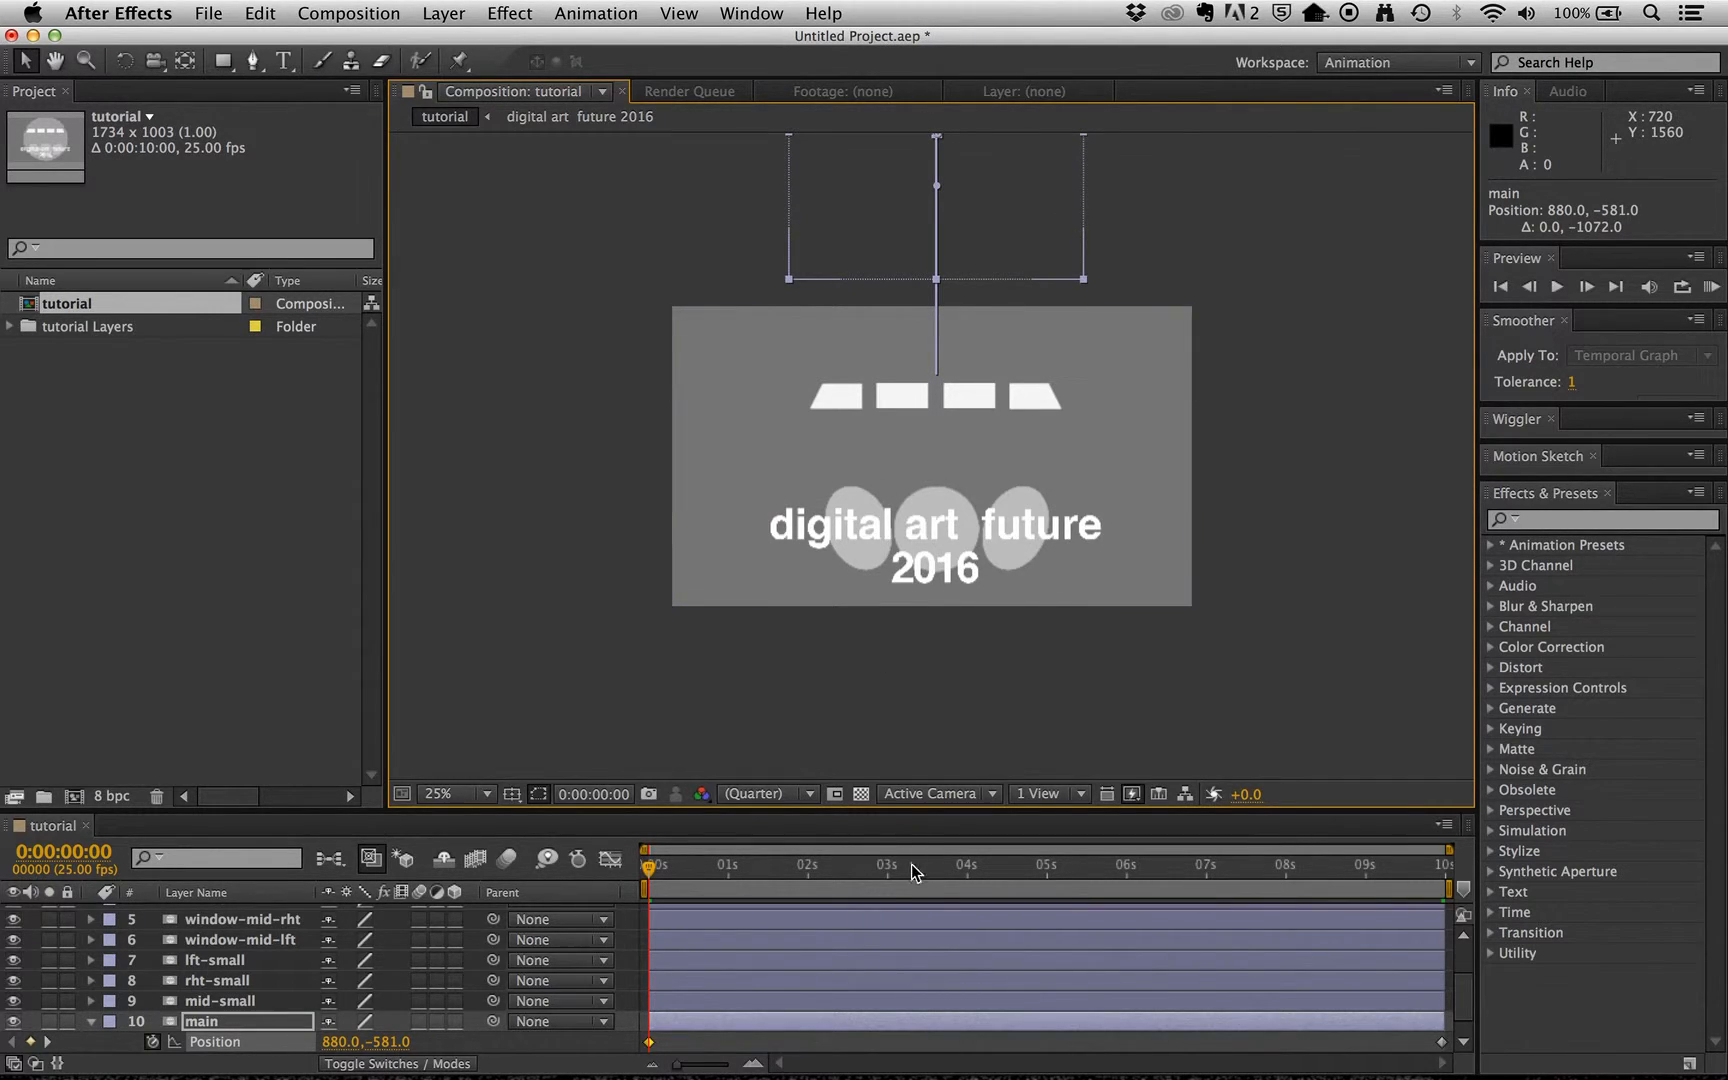
# Shift the main layer's ending Position keyframe to 0:00:01:12 so the circle drops in faster, and collapse its properties.
pyautogui.moveTo(918, 809); pyautogui.dragTo(924, 617)
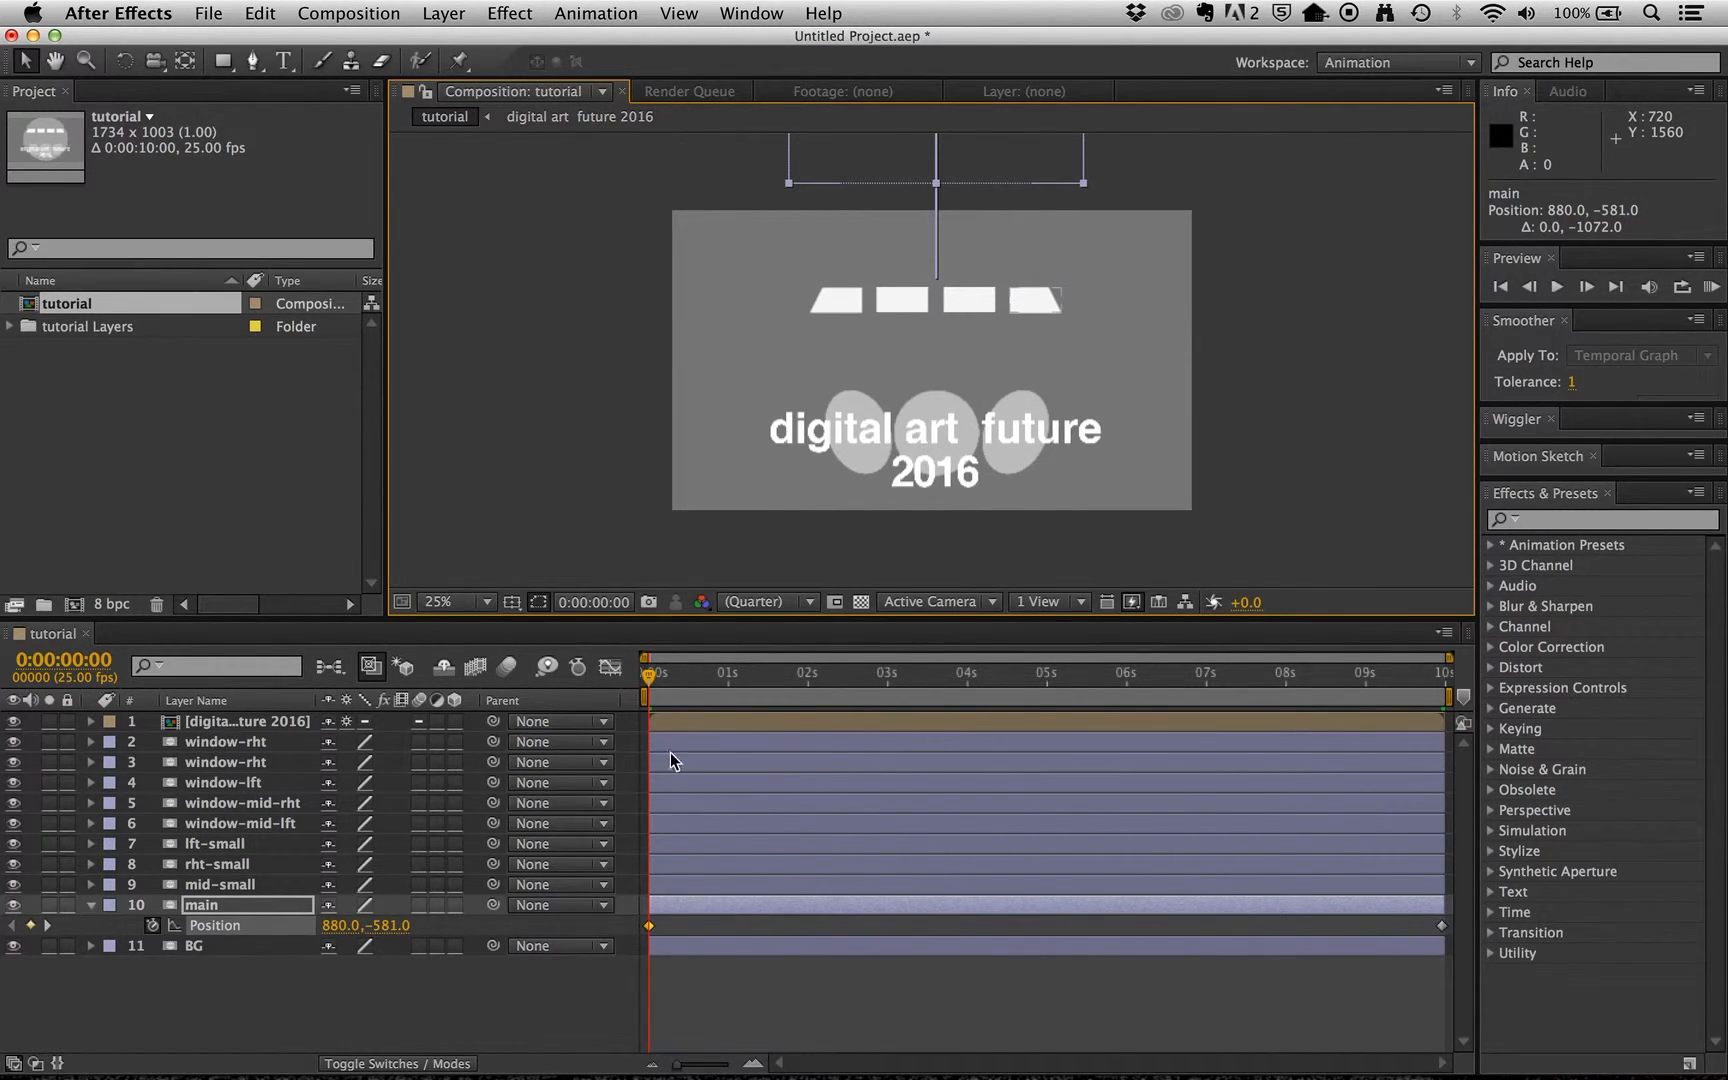
pyautogui.moveTo(652, 680); pyautogui.dragTo(765, 703)
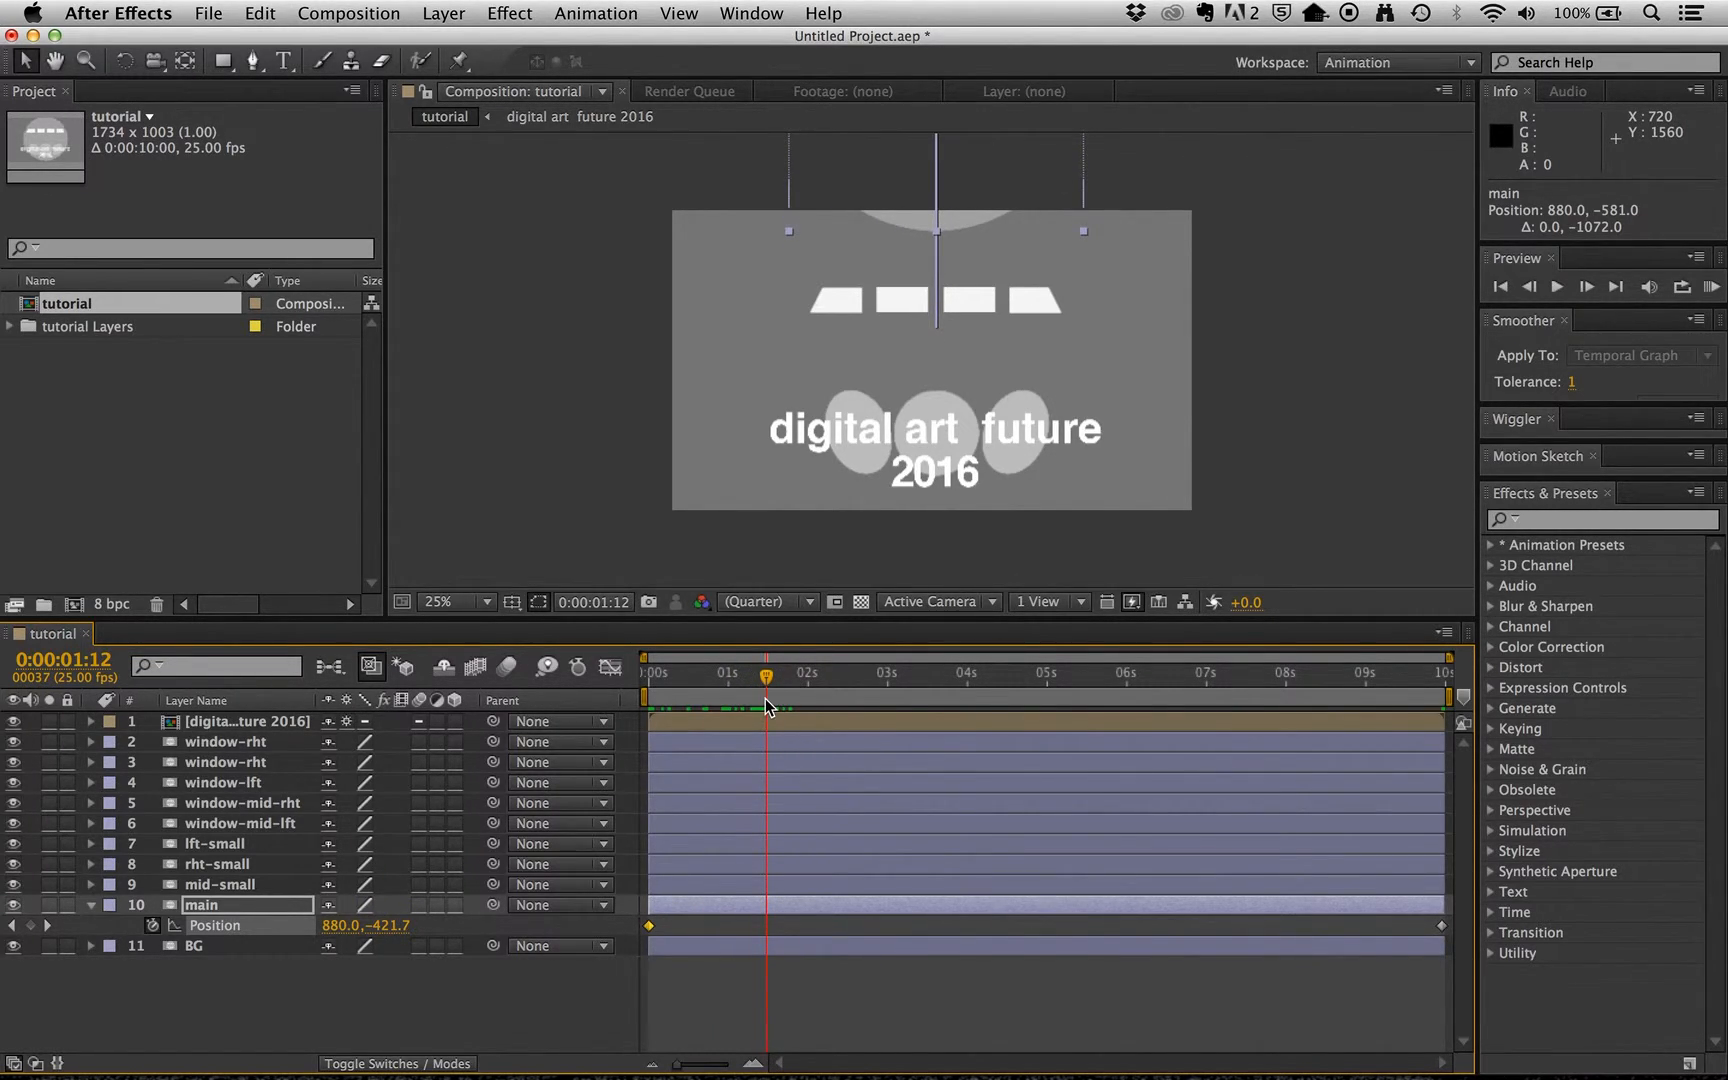
pyautogui.moveTo(1441, 926)
pyautogui.click(1441, 927)
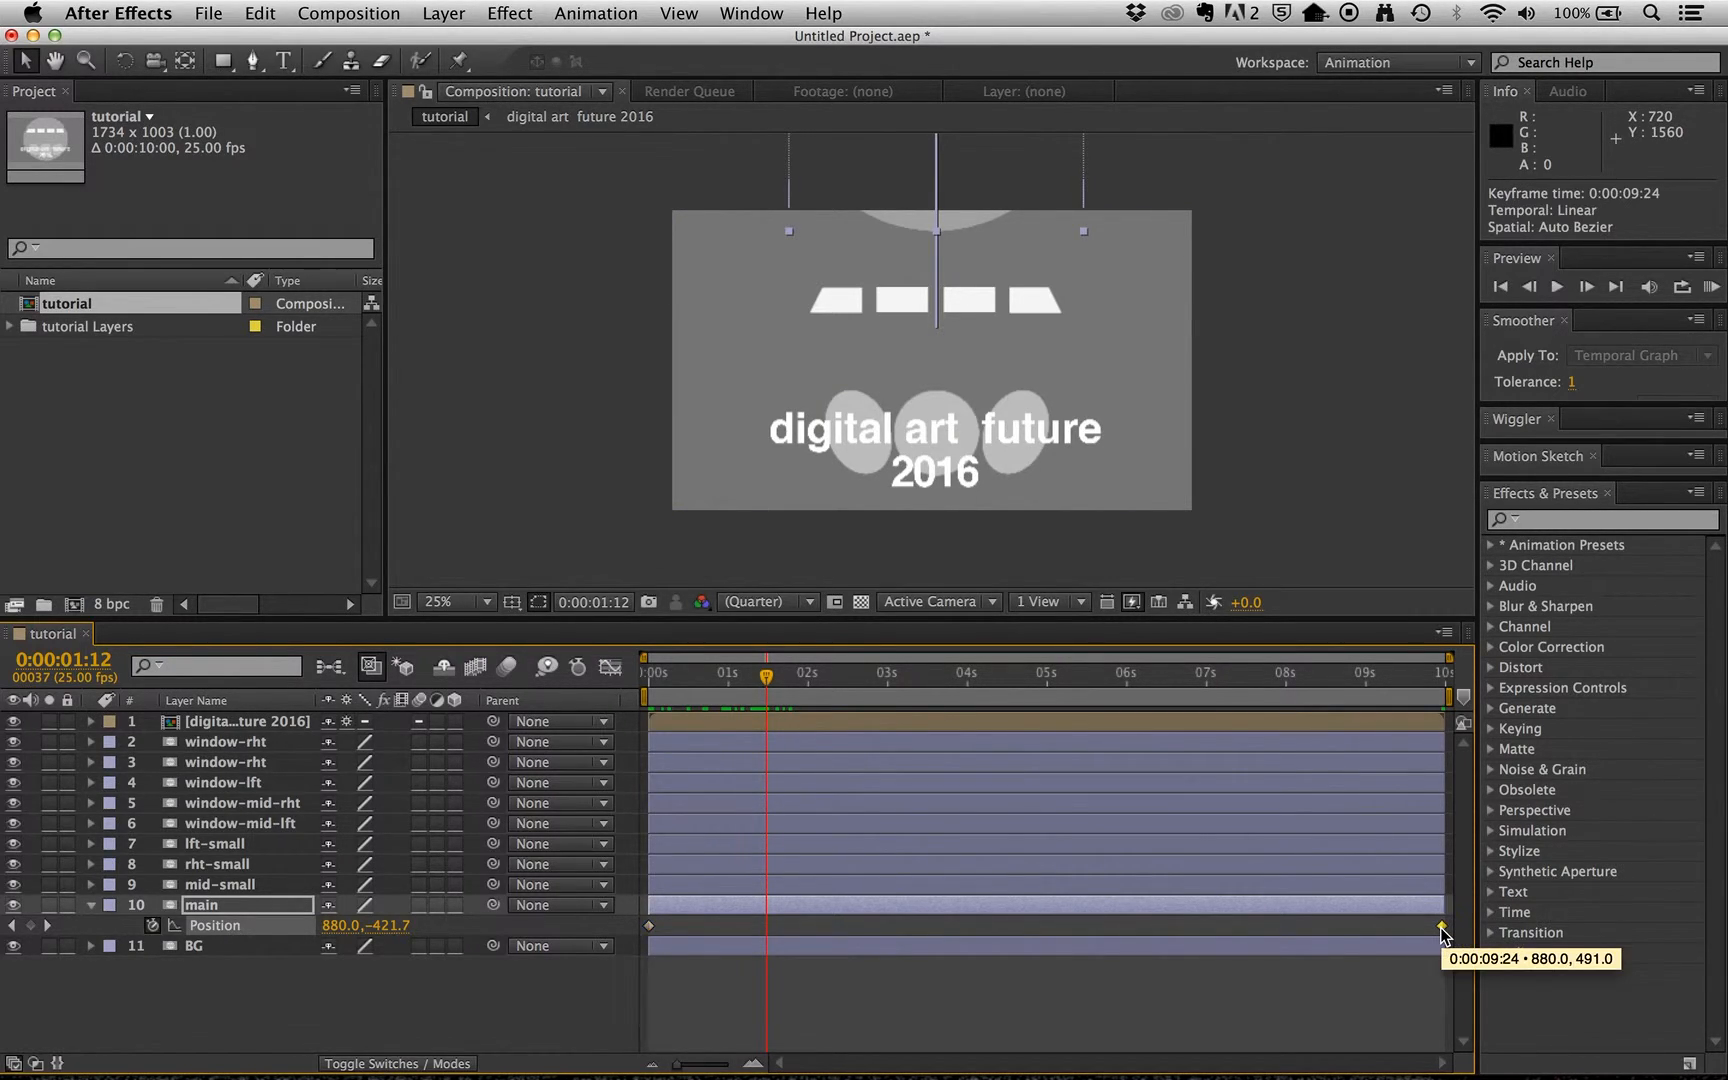
pyautogui.doubleClick(1441, 927)
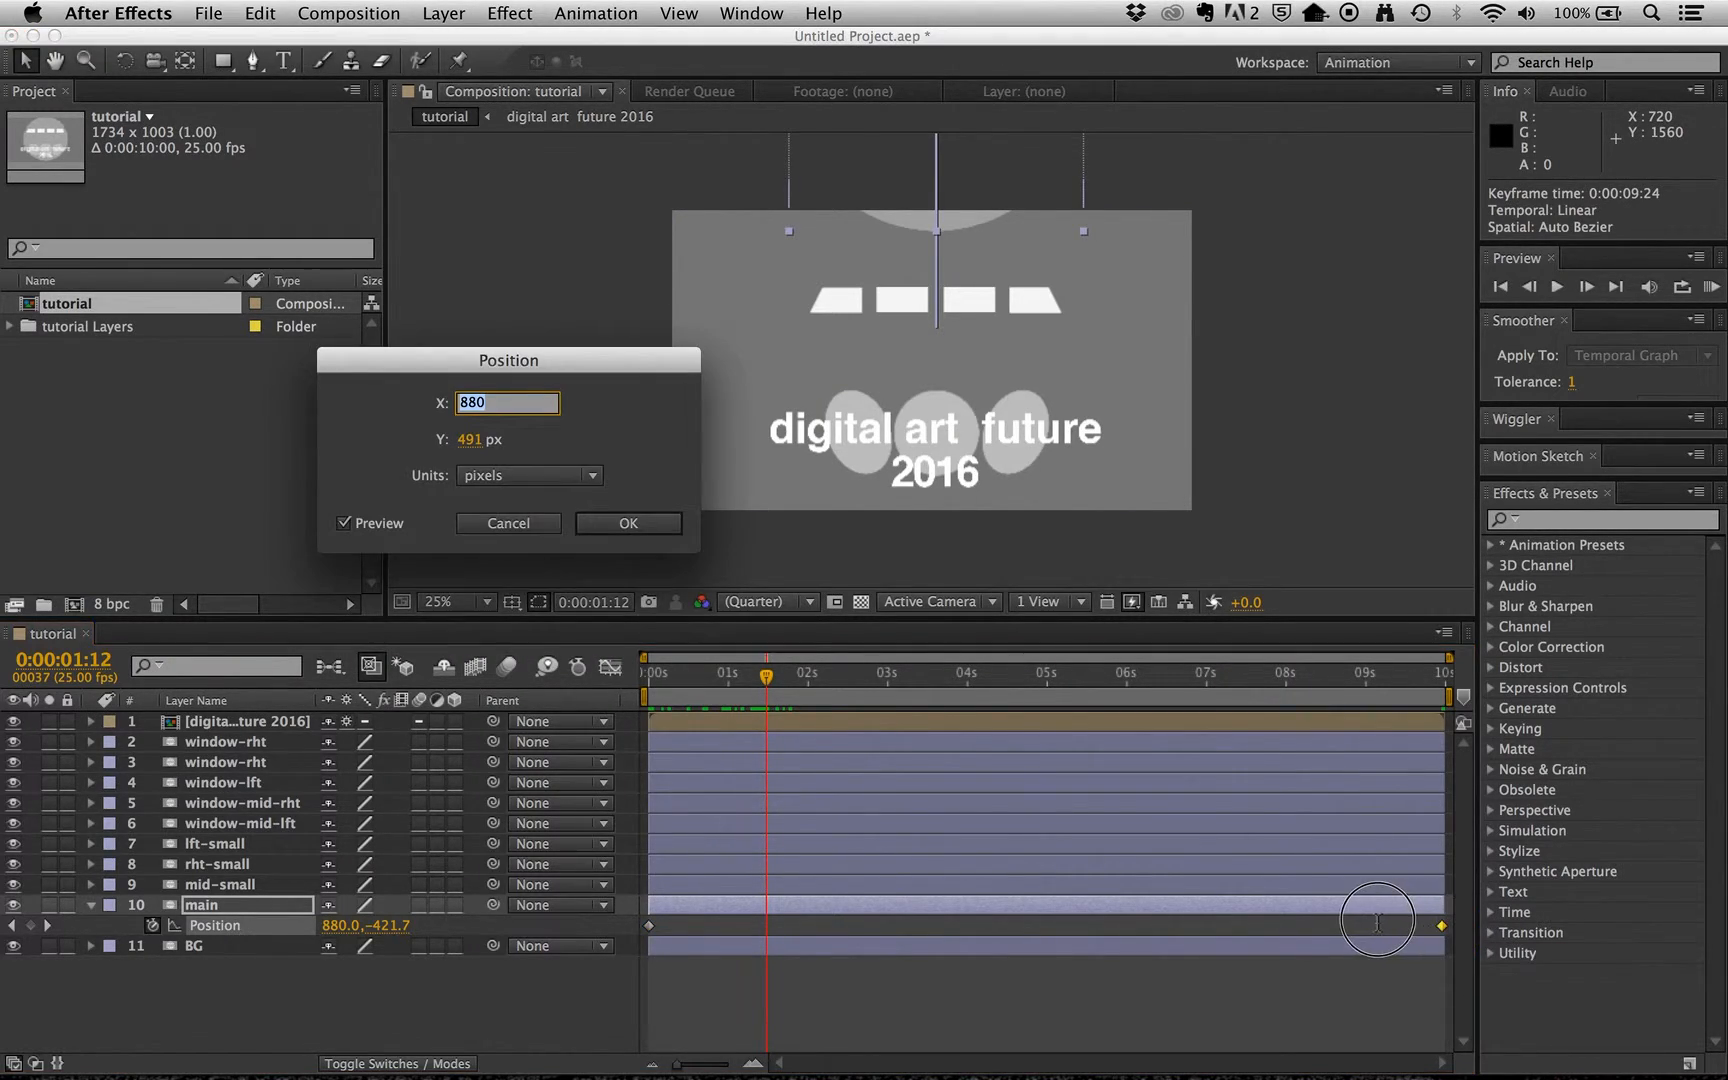
pyautogui.click(540, 524)
pyautogui.moveTo(1441, 929); pyautogui.dragTo(766, 927)
pyautogui.moveTo(768, 690)
pyautogui.mouseDown()
pyautogui.moveTo(620, 706)
pyautogui.moveTo(771, 697)
pyautogui.mouseUp()
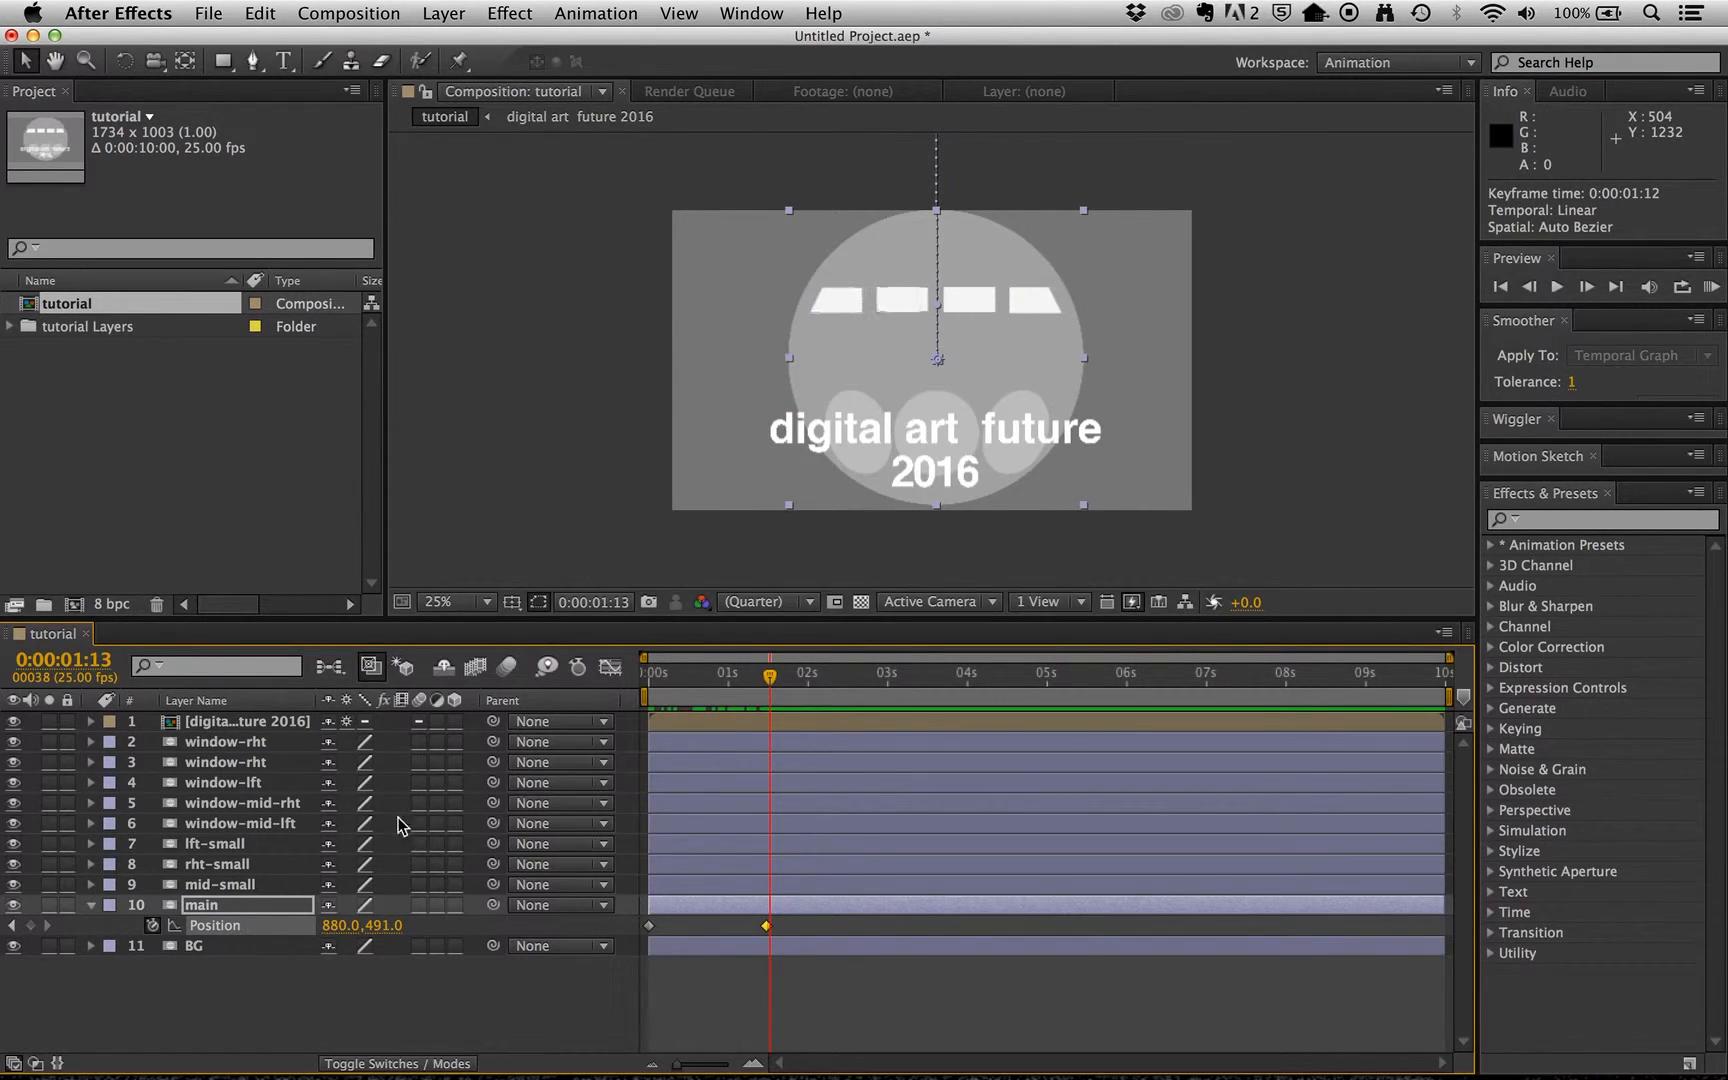
pyautogui.click(92, 906)
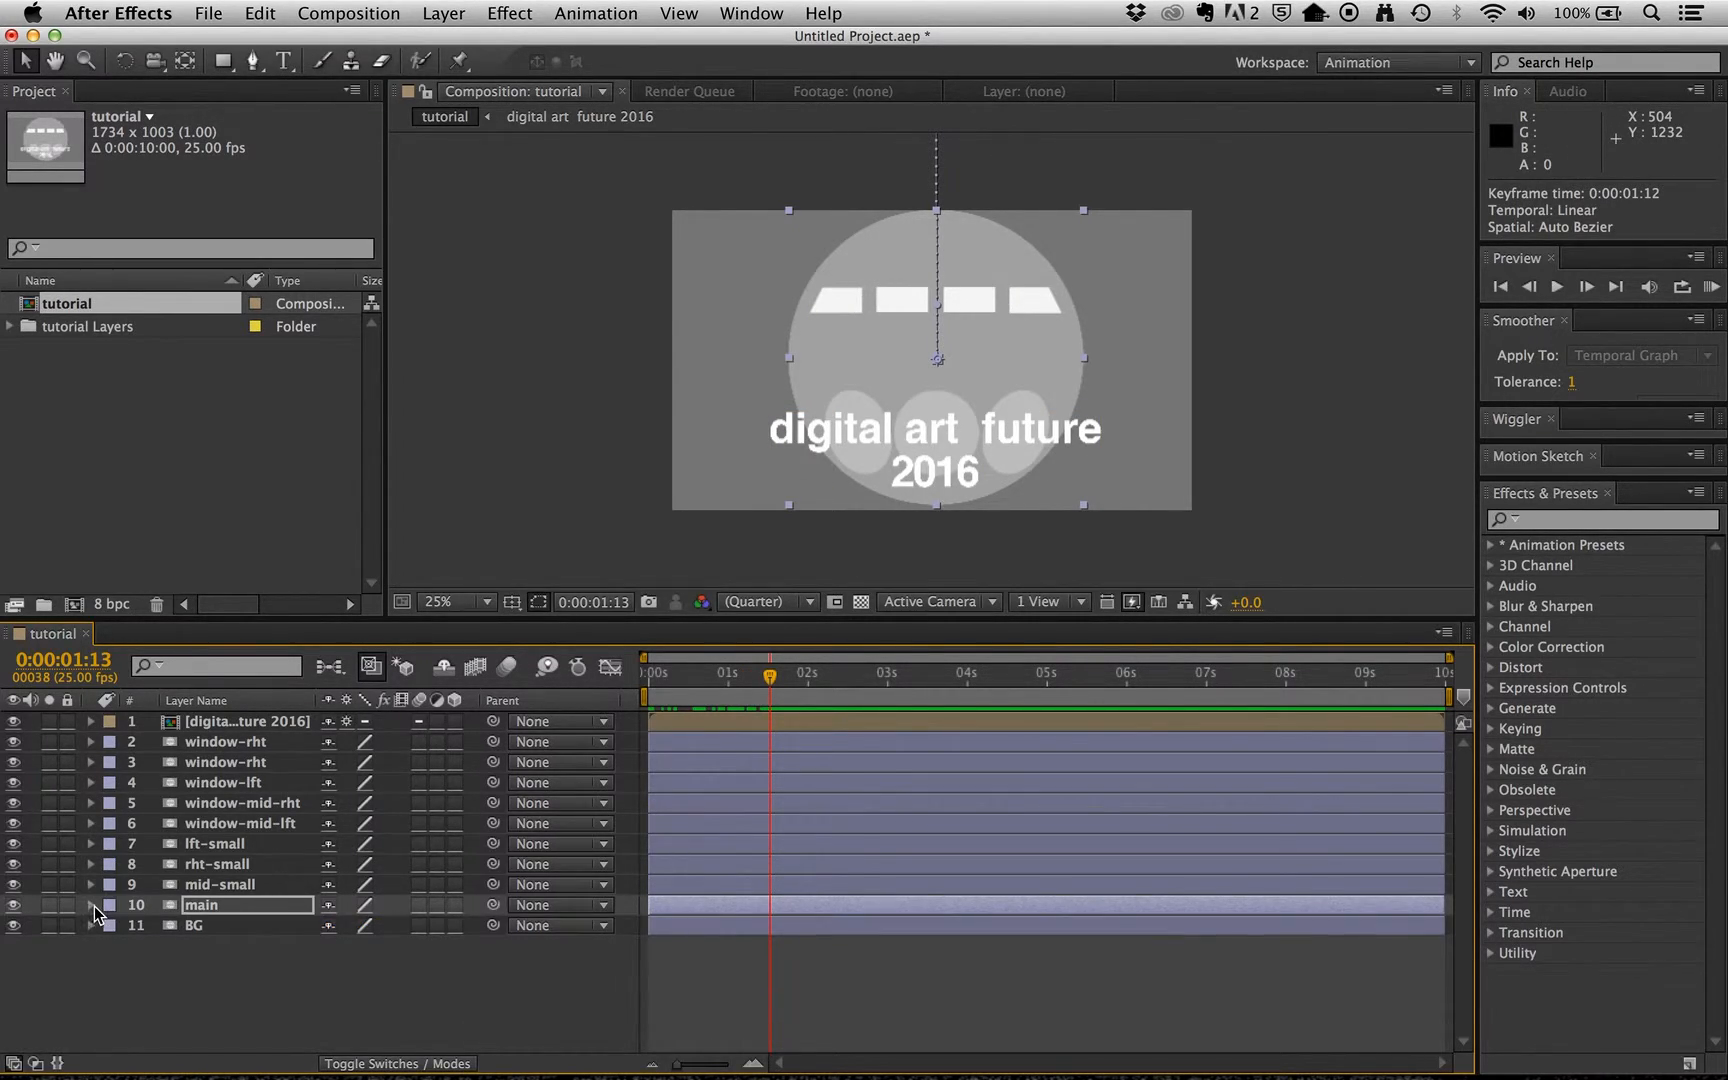
# Keyframe the digital art future 2016 text layer's Opacity at 0% at 0:00:09:00.
pyautogui.click(215, 722)
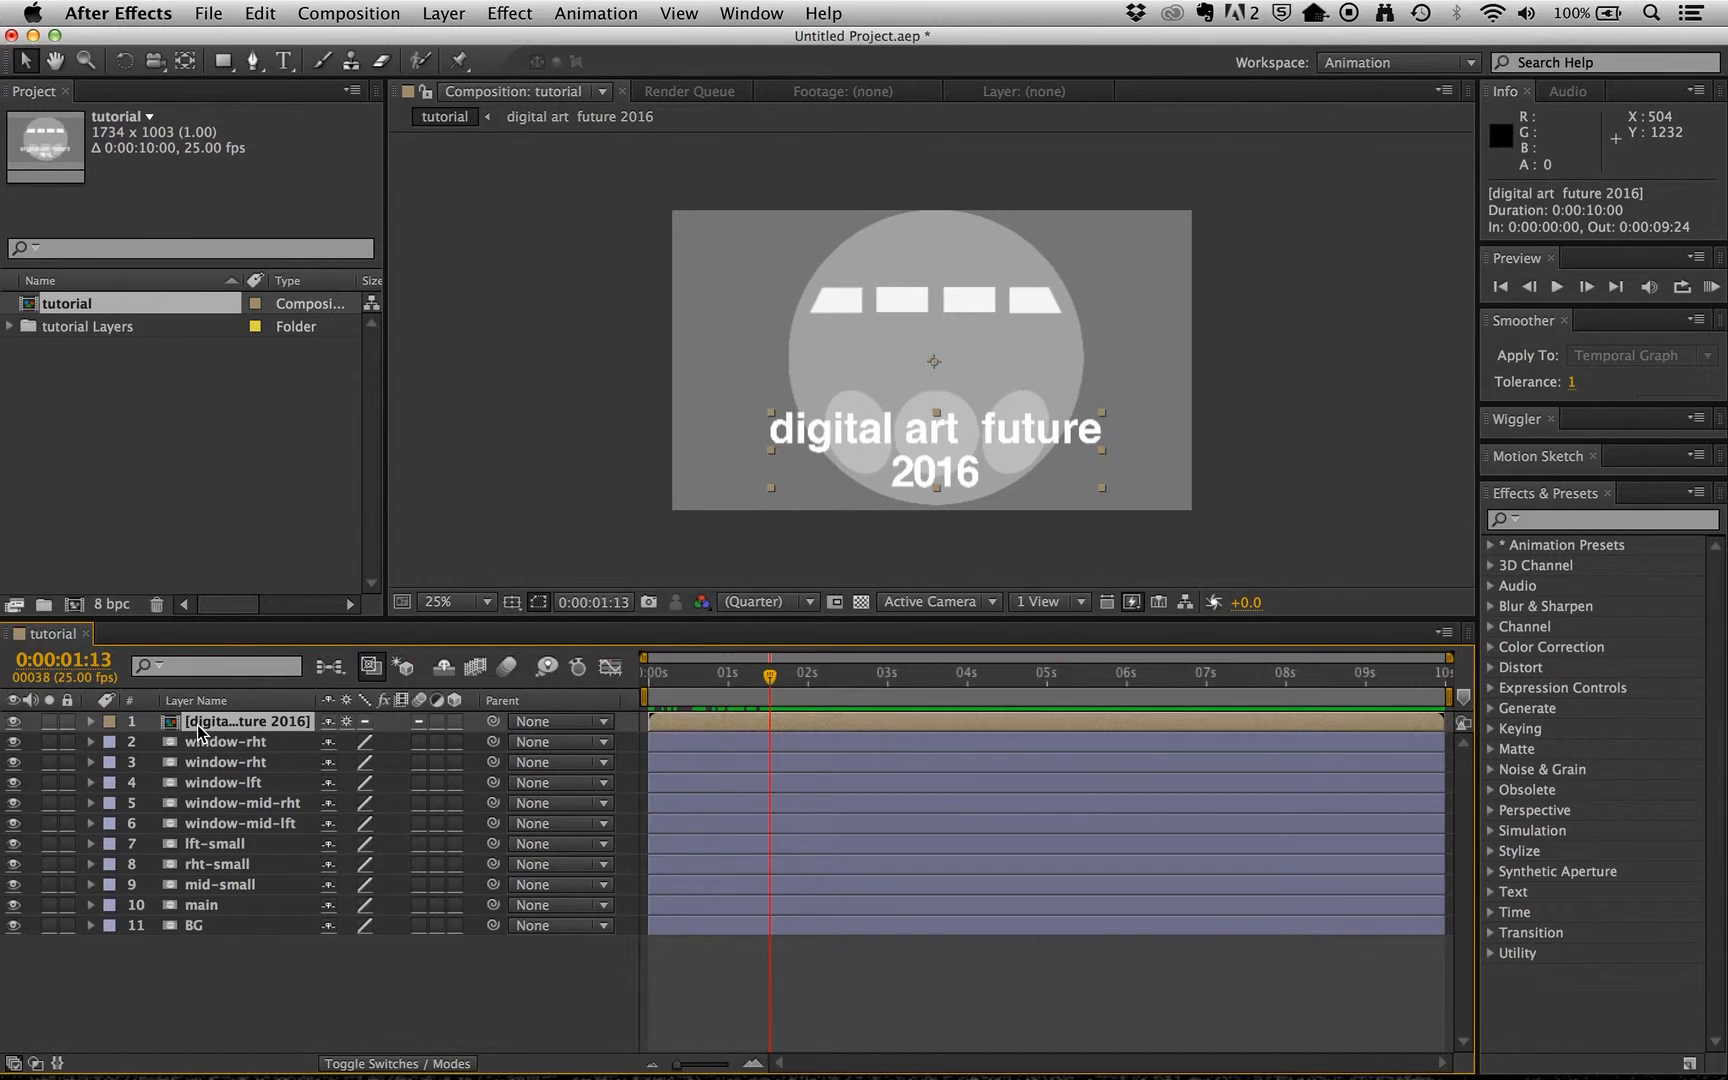
pyautogui.click(91, 722)
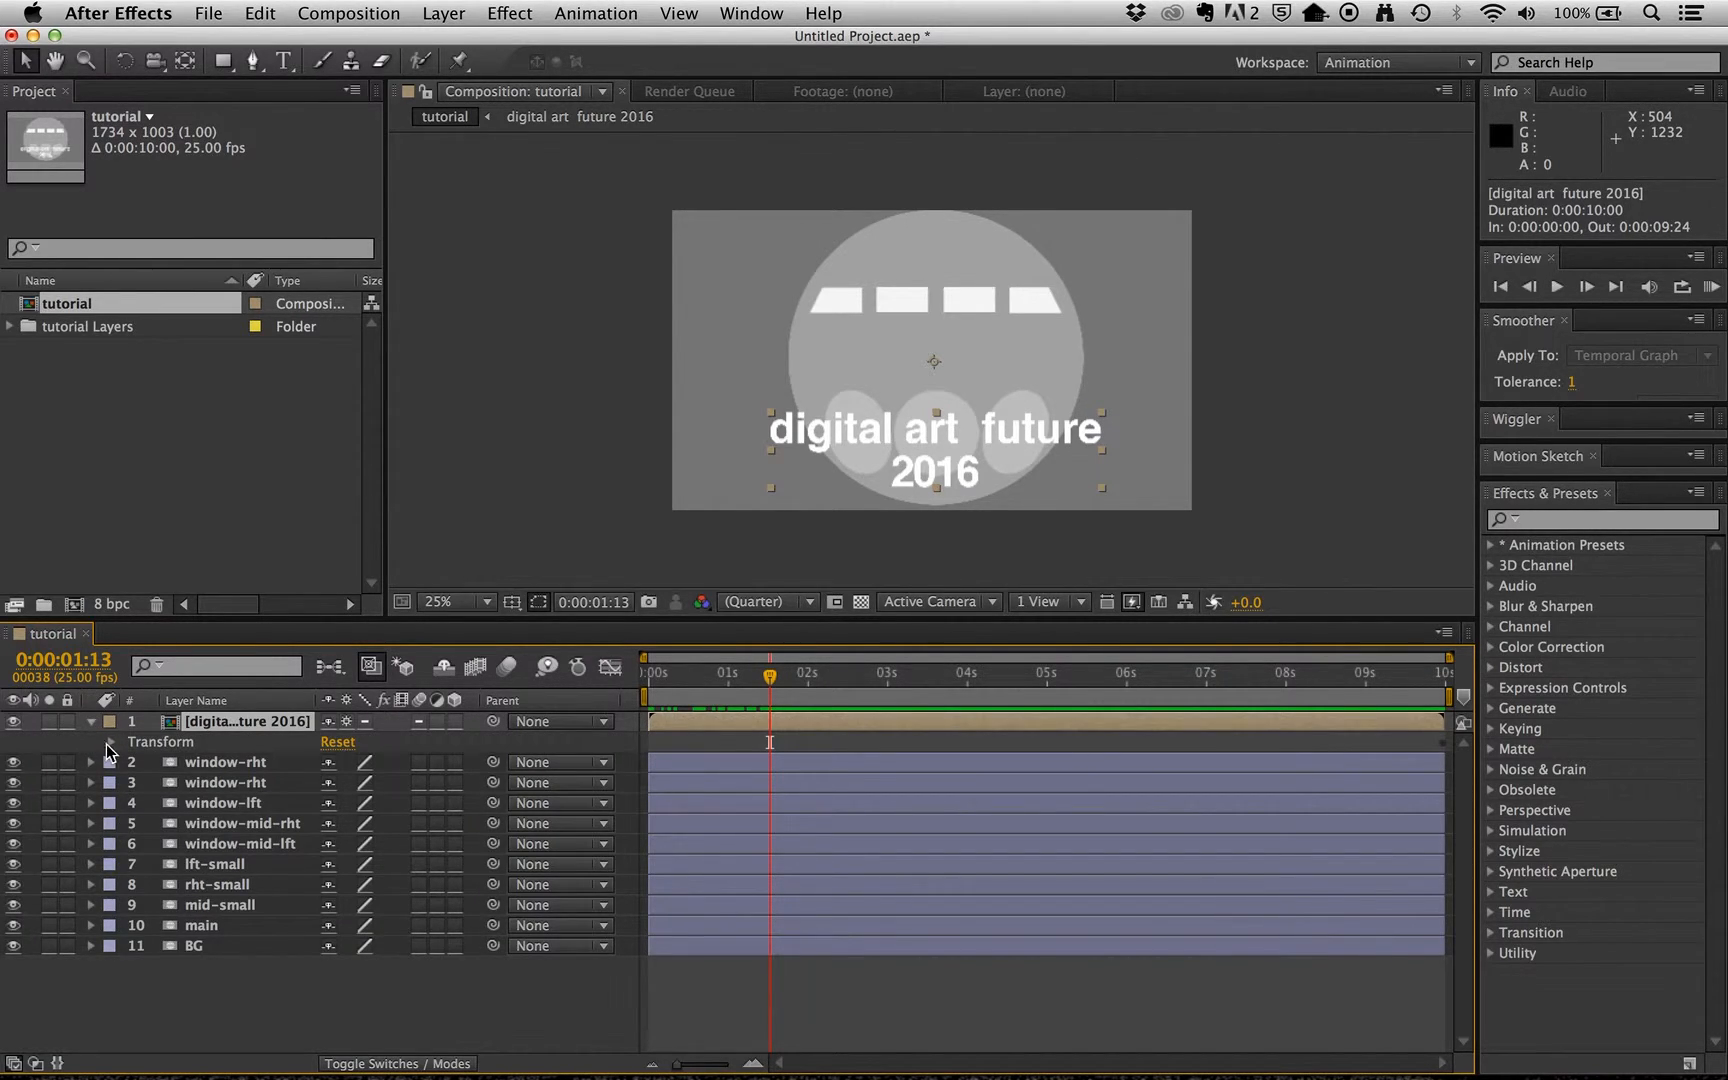
pyautogui.click(109, 743)
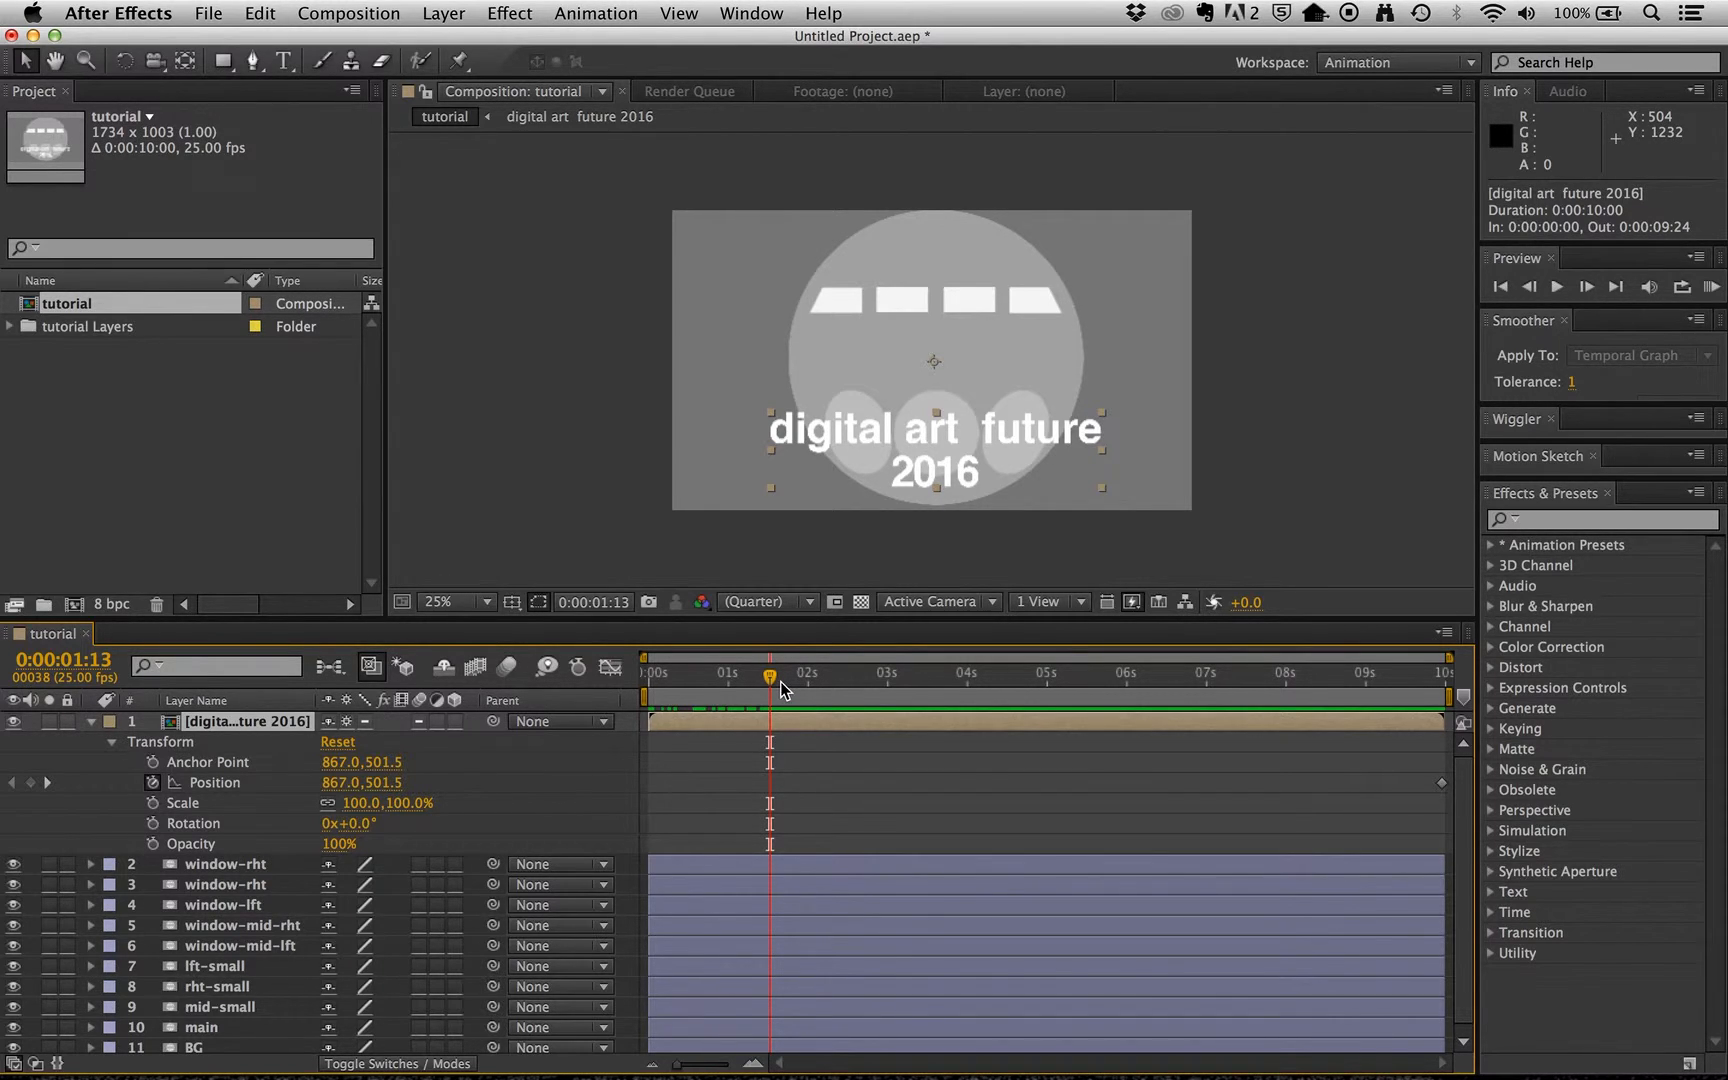
pyautogui.moveTo(774, 676); pyautogui.dragTo(1368, 694)
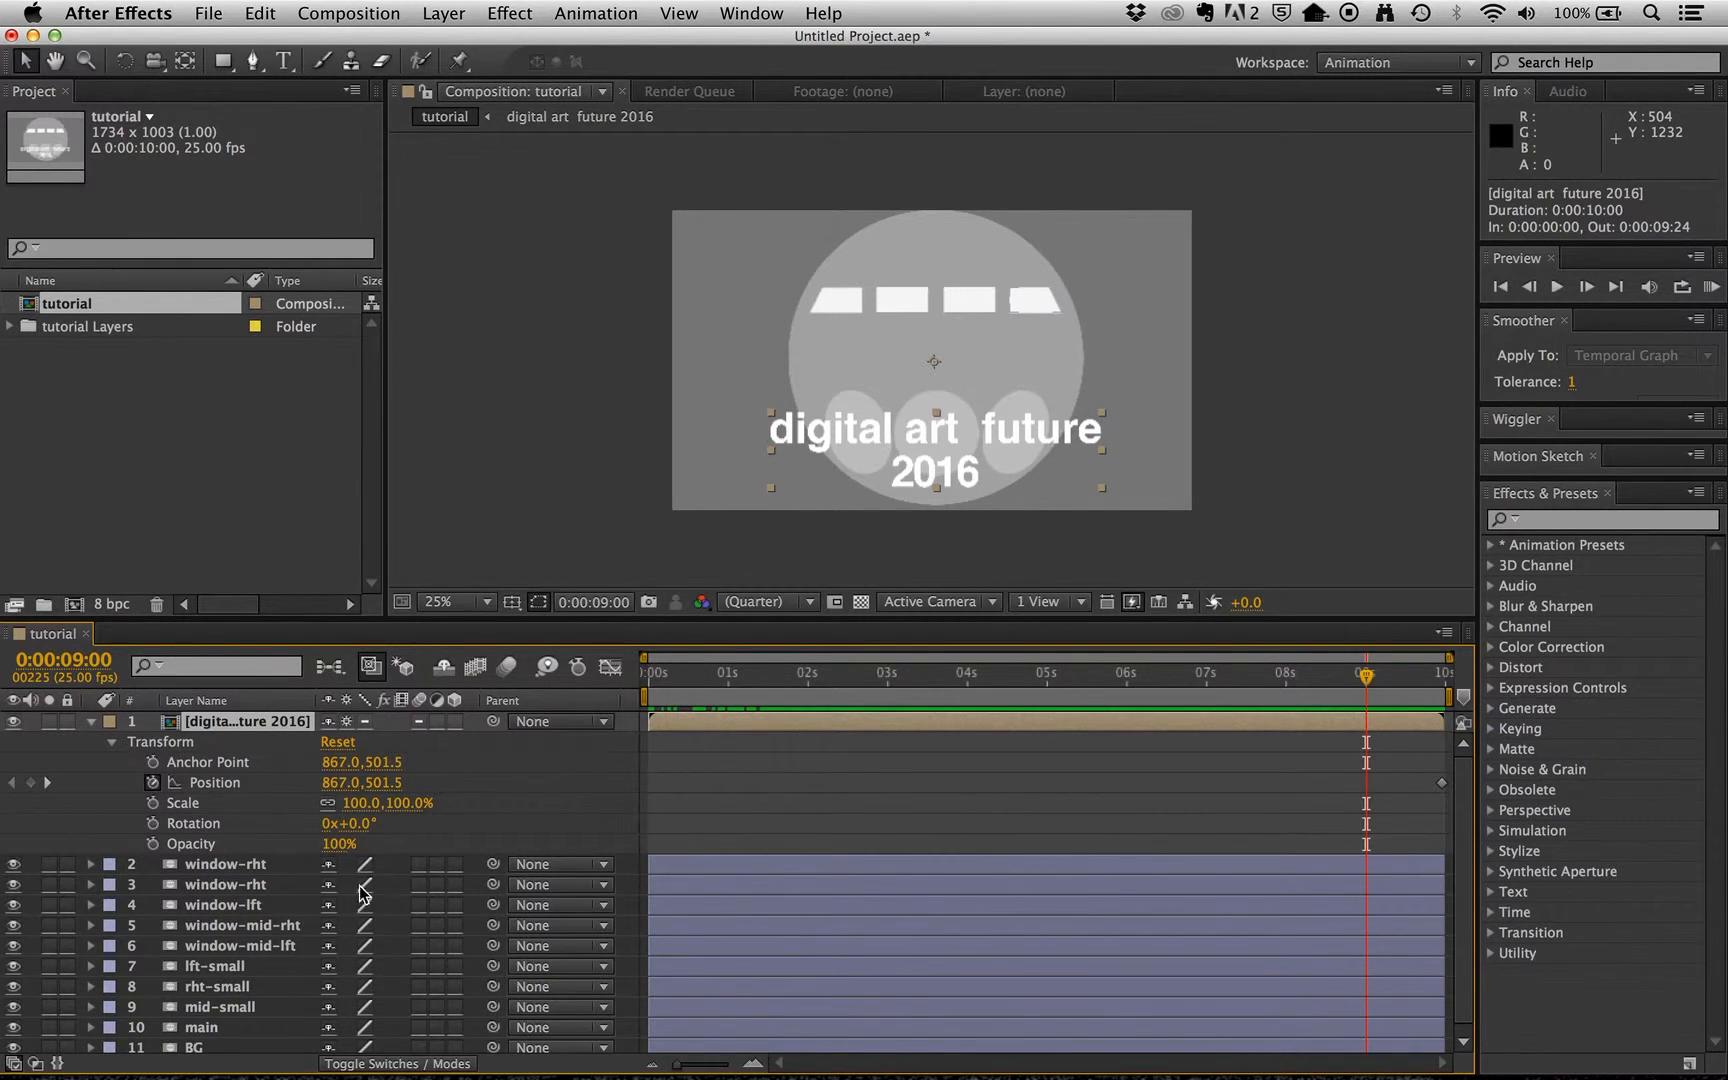
pyautogui.click(153, 844)
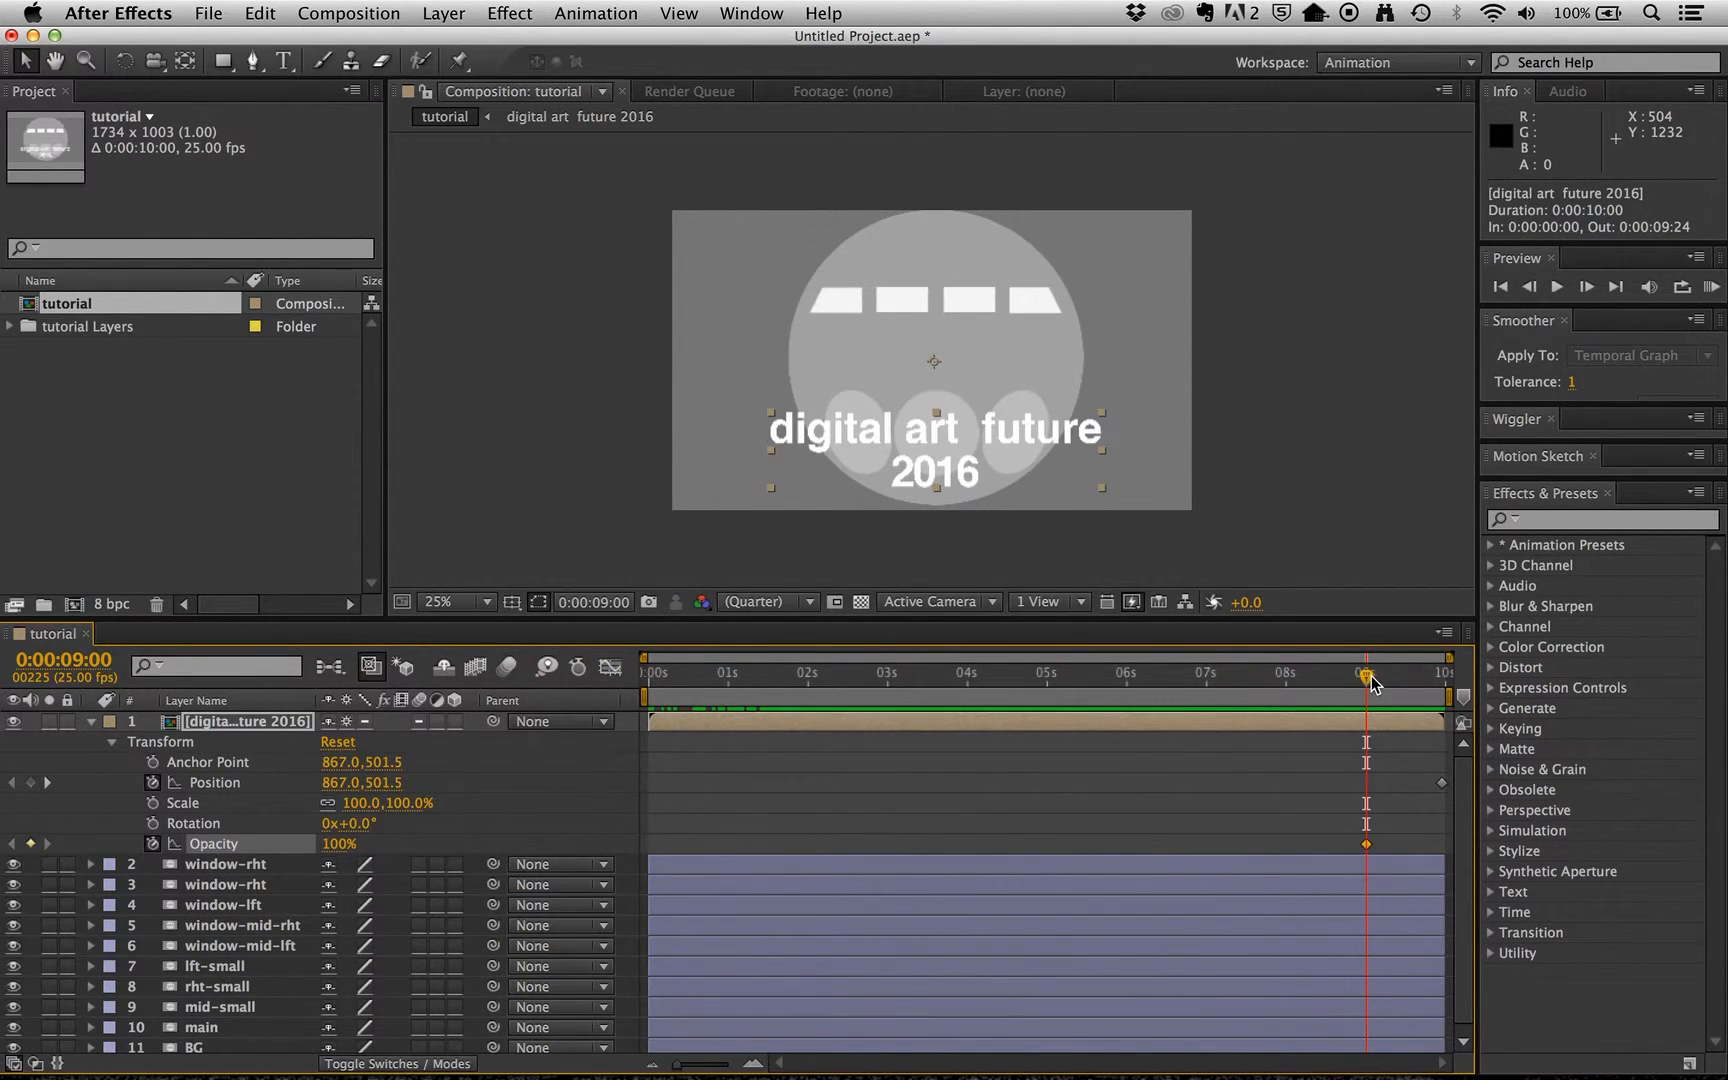
pyautogui.moveTo(341, 843); pyautogui.dragTo(130, 846)
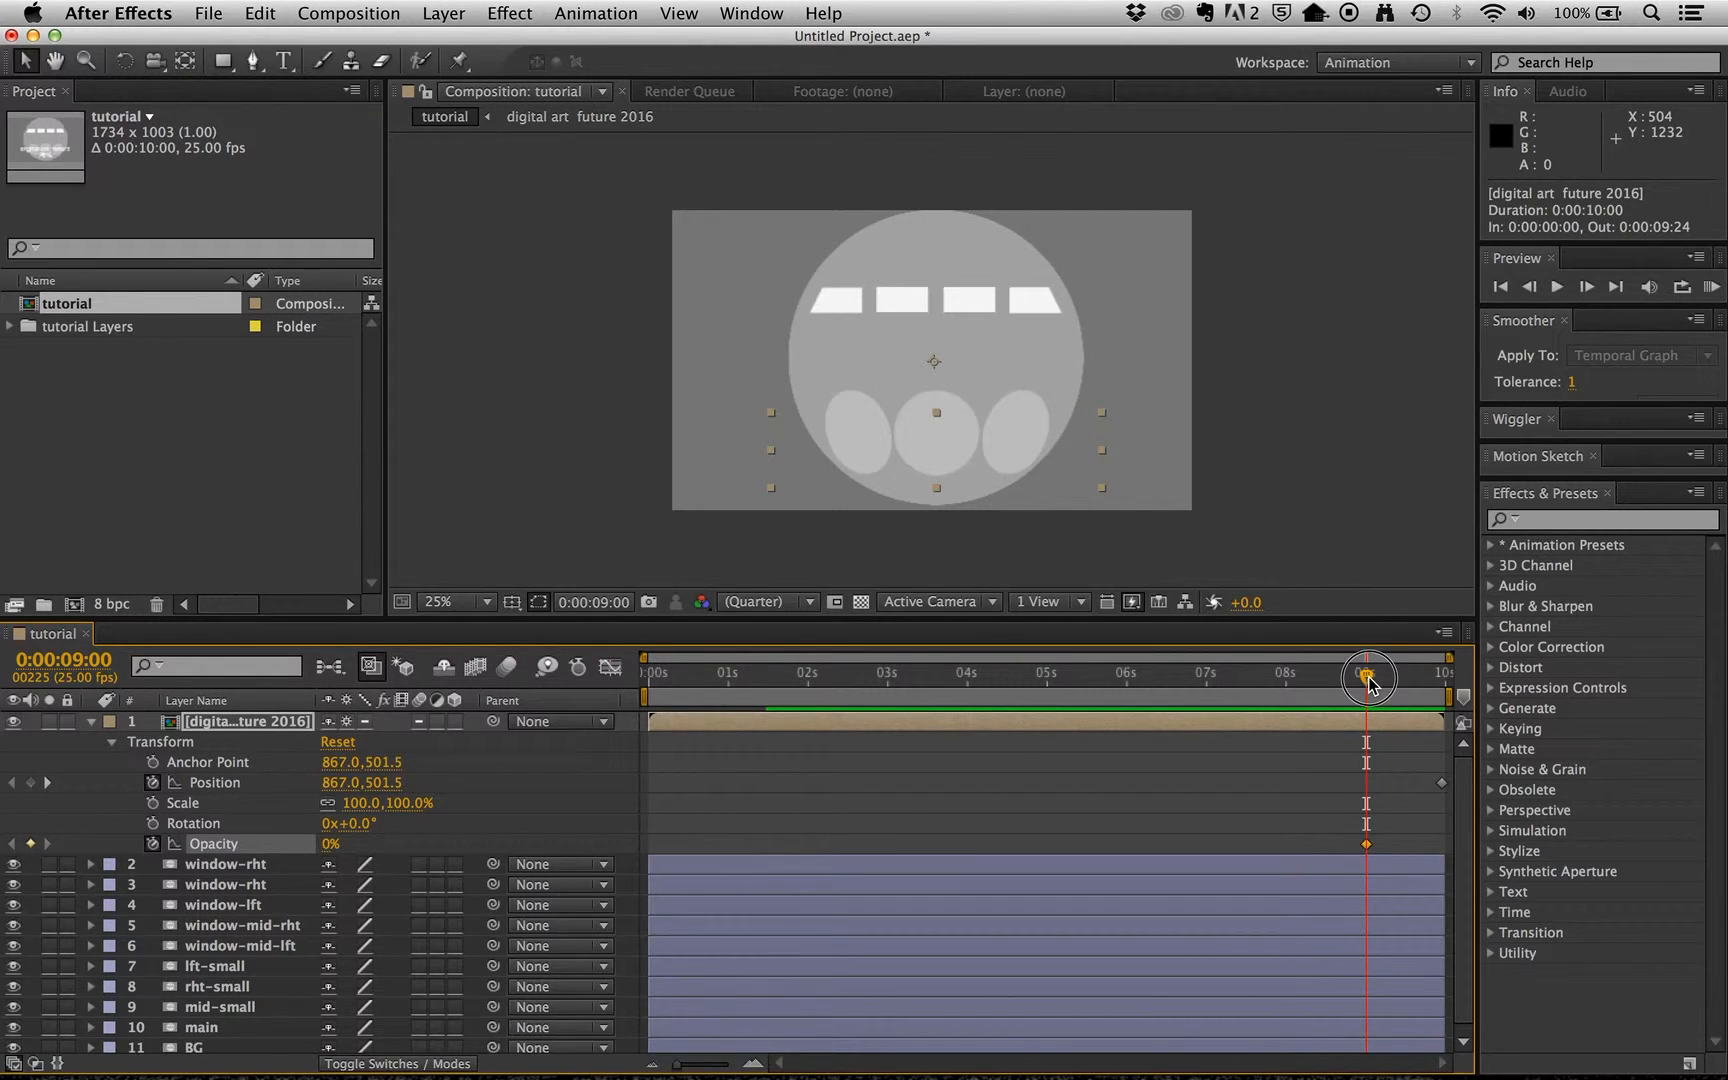
# Keyframe the text layer's Opacity at 99% on the last frame, then return to the first frame and collapse its properties.
pyautogui.click(1449, 682)
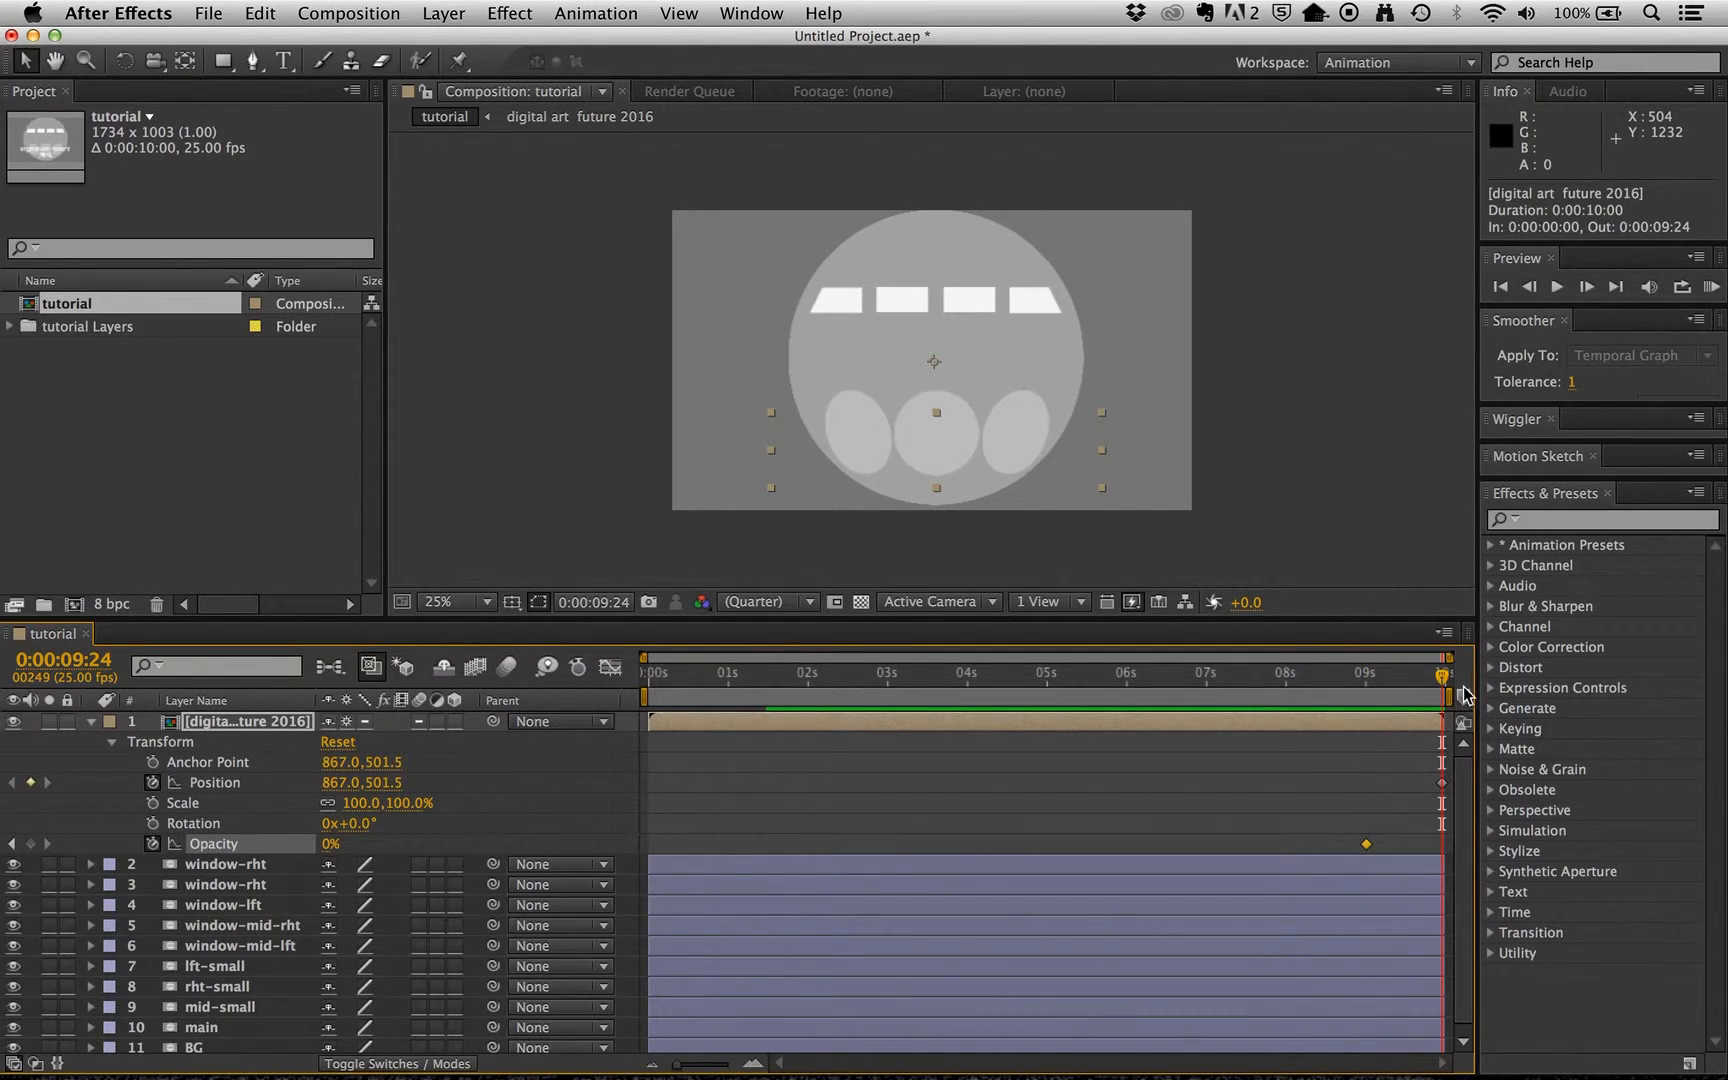
pyautogui.moveTo(330, 845); pyautogui.dragTo(563, 862)
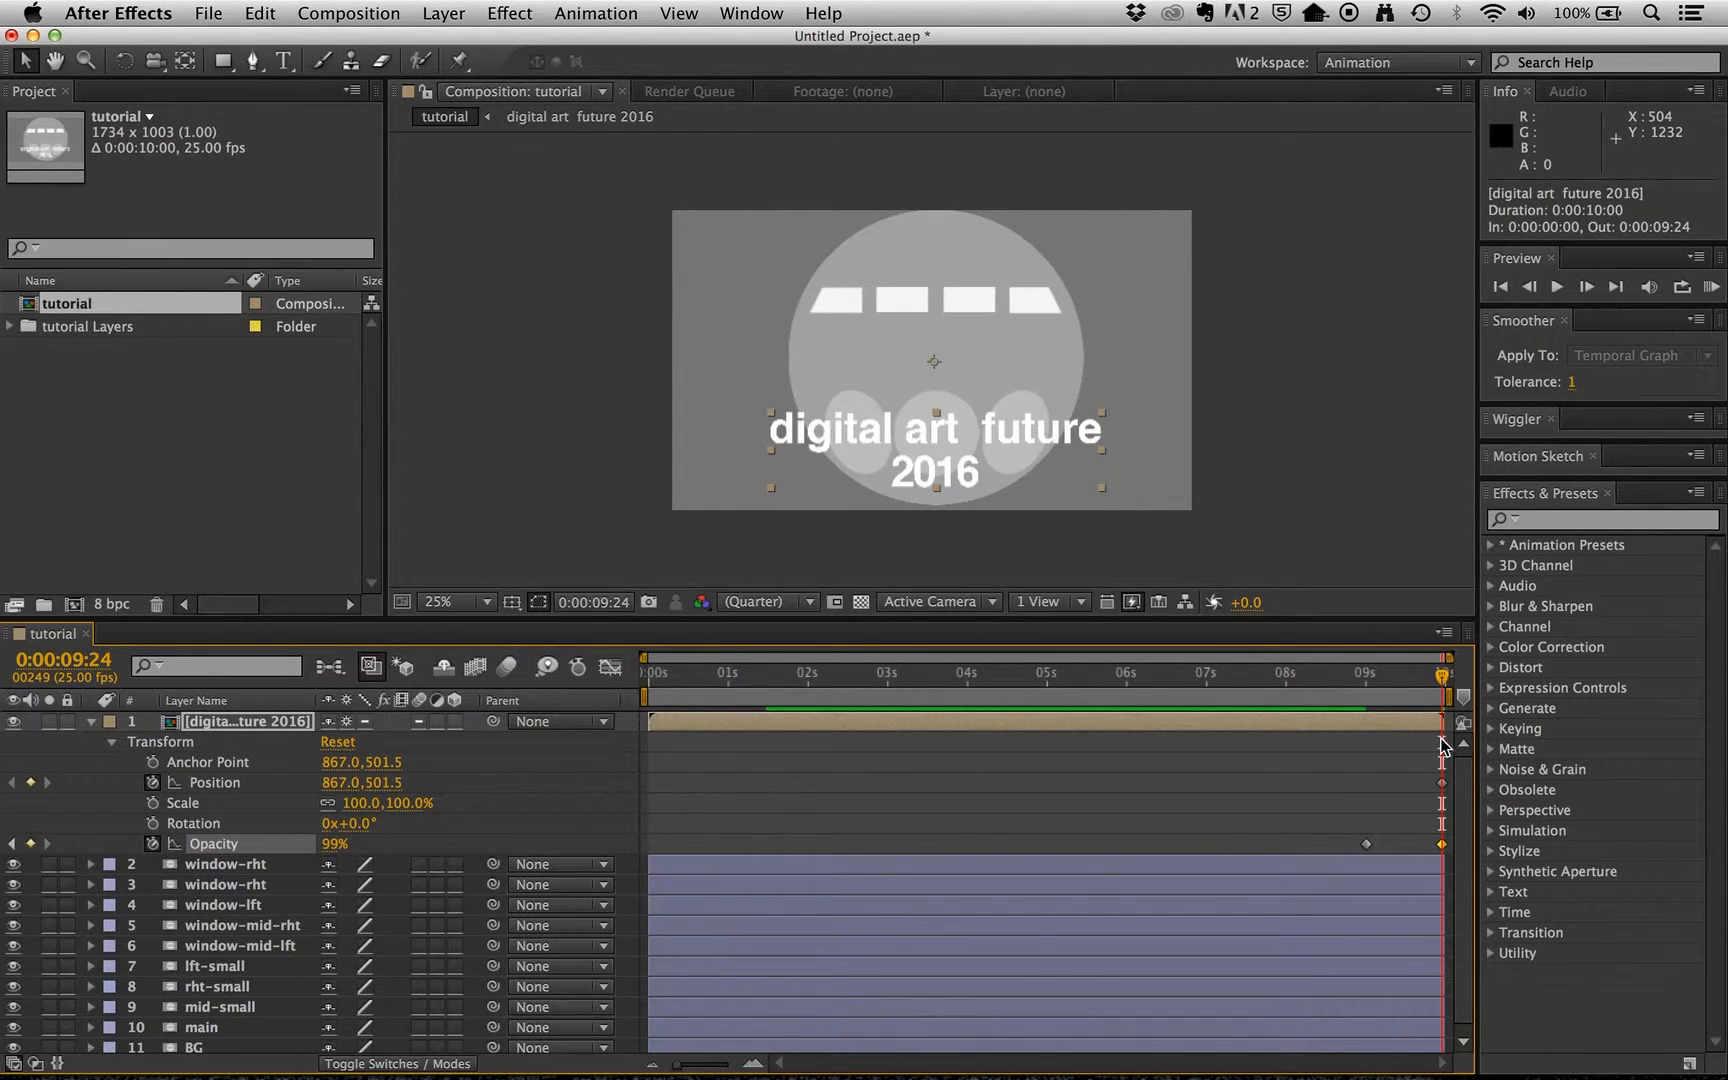
pyautogui.moveTo(1449, 683)
pyautogui.mouseDown()
pyautogui.moveTo(1331, 675)
pyautogui.moveTo(1467, 677)
pyautogui.mouseUp()
pyautogui.moveTo(1442, 676); pyautogui.dragTo(626, 680)
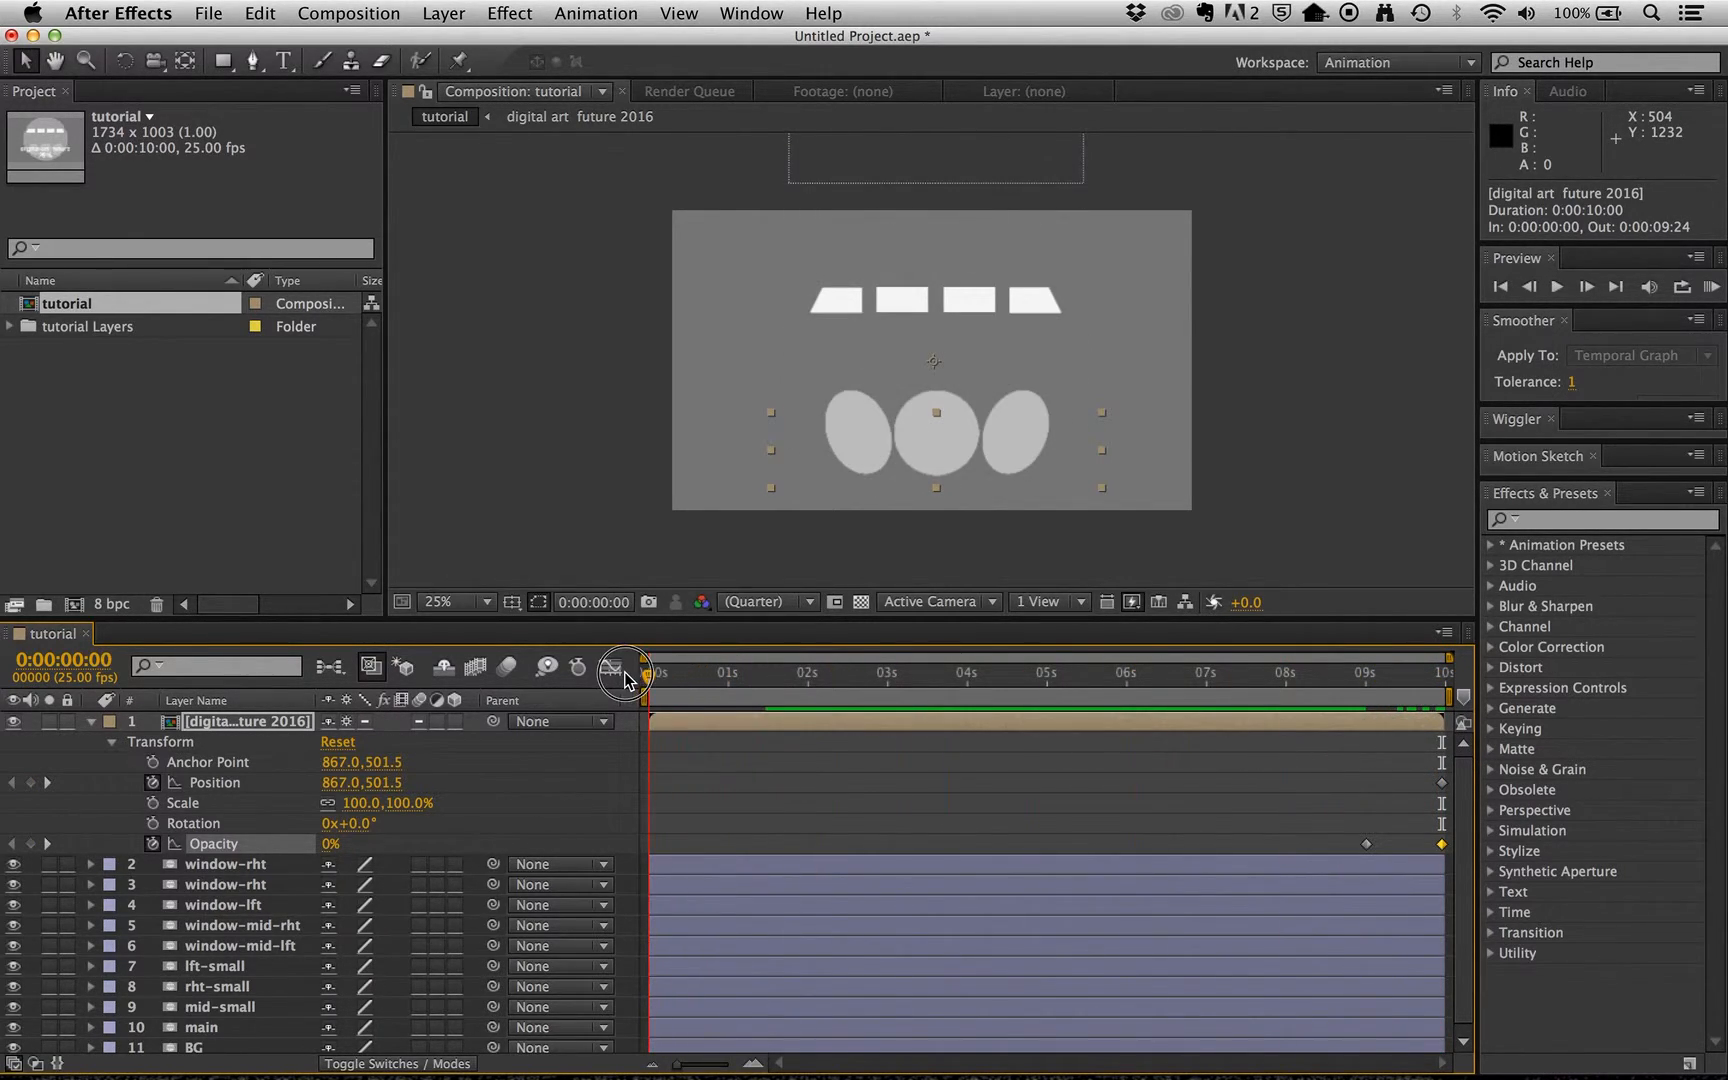
pyautogui.click(96, 726)
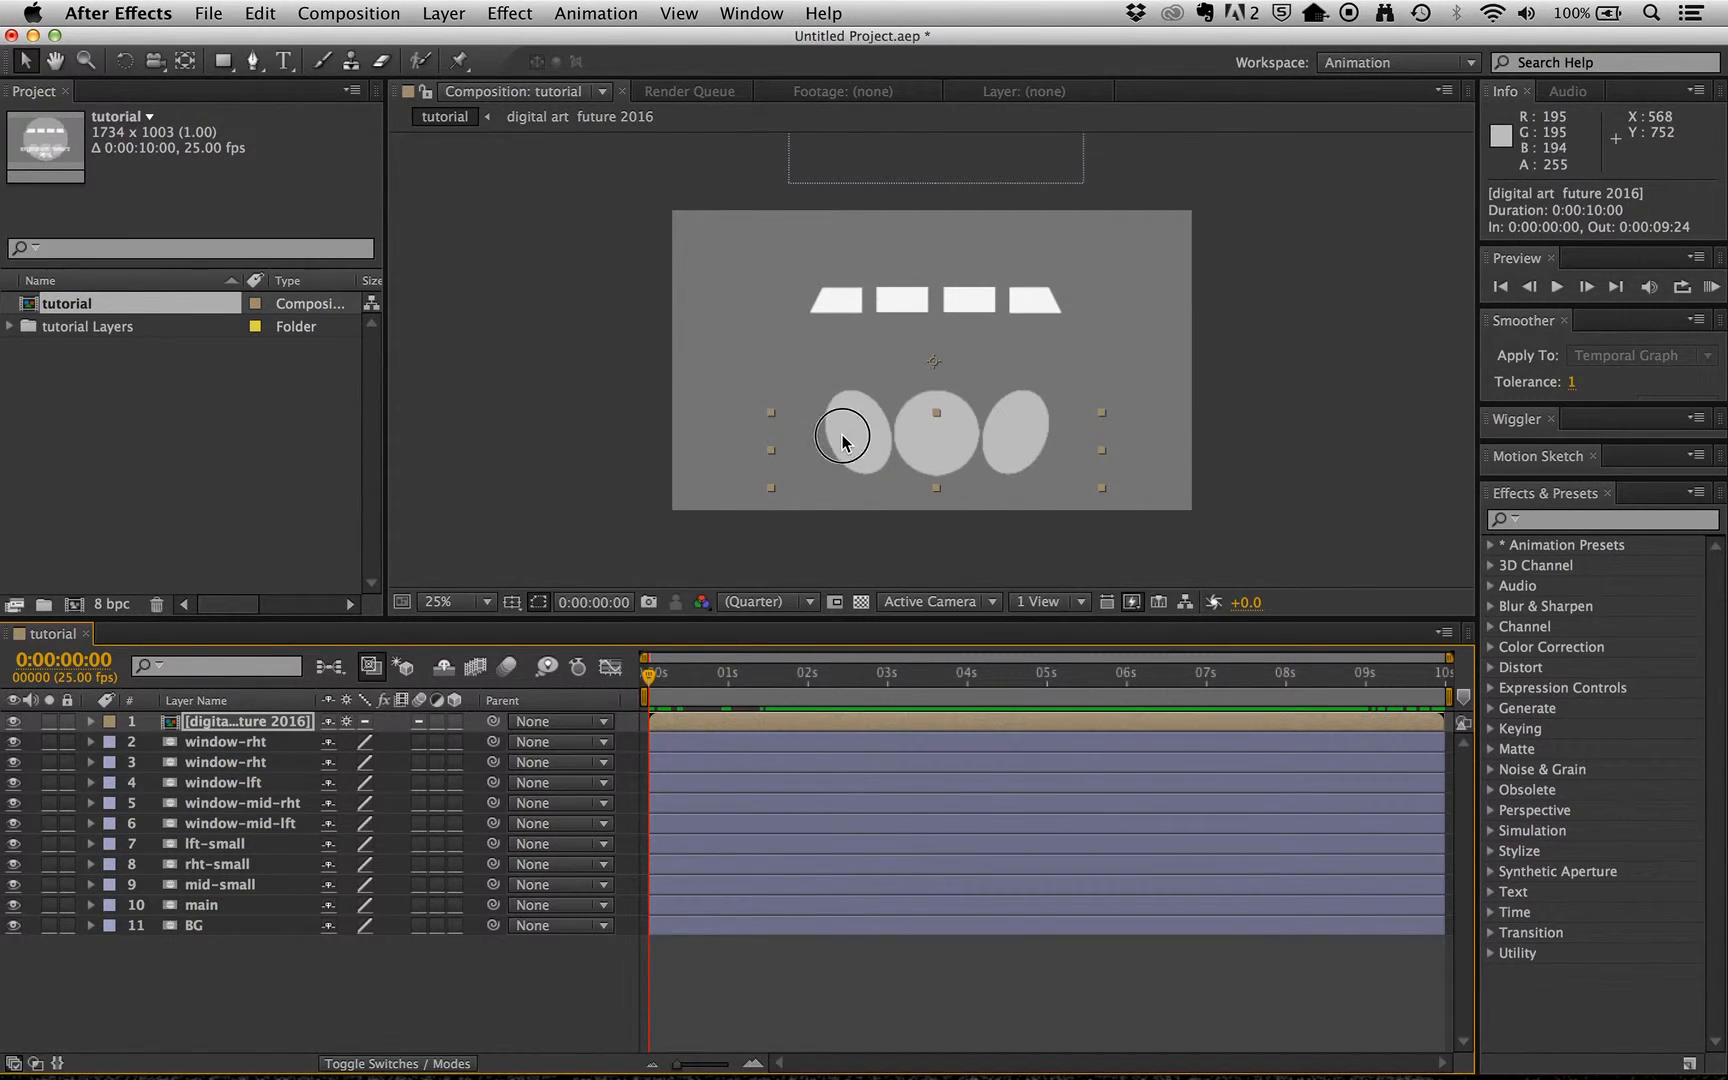
# Keyframe lft-small at 0:00:00:00 by moving it horizontally out of the frame's left side to Position -277.5, 741.0.
pyautogui.click(594, 447)
pyautogui.click(864, 427)
pyautogui.click(598, 446)
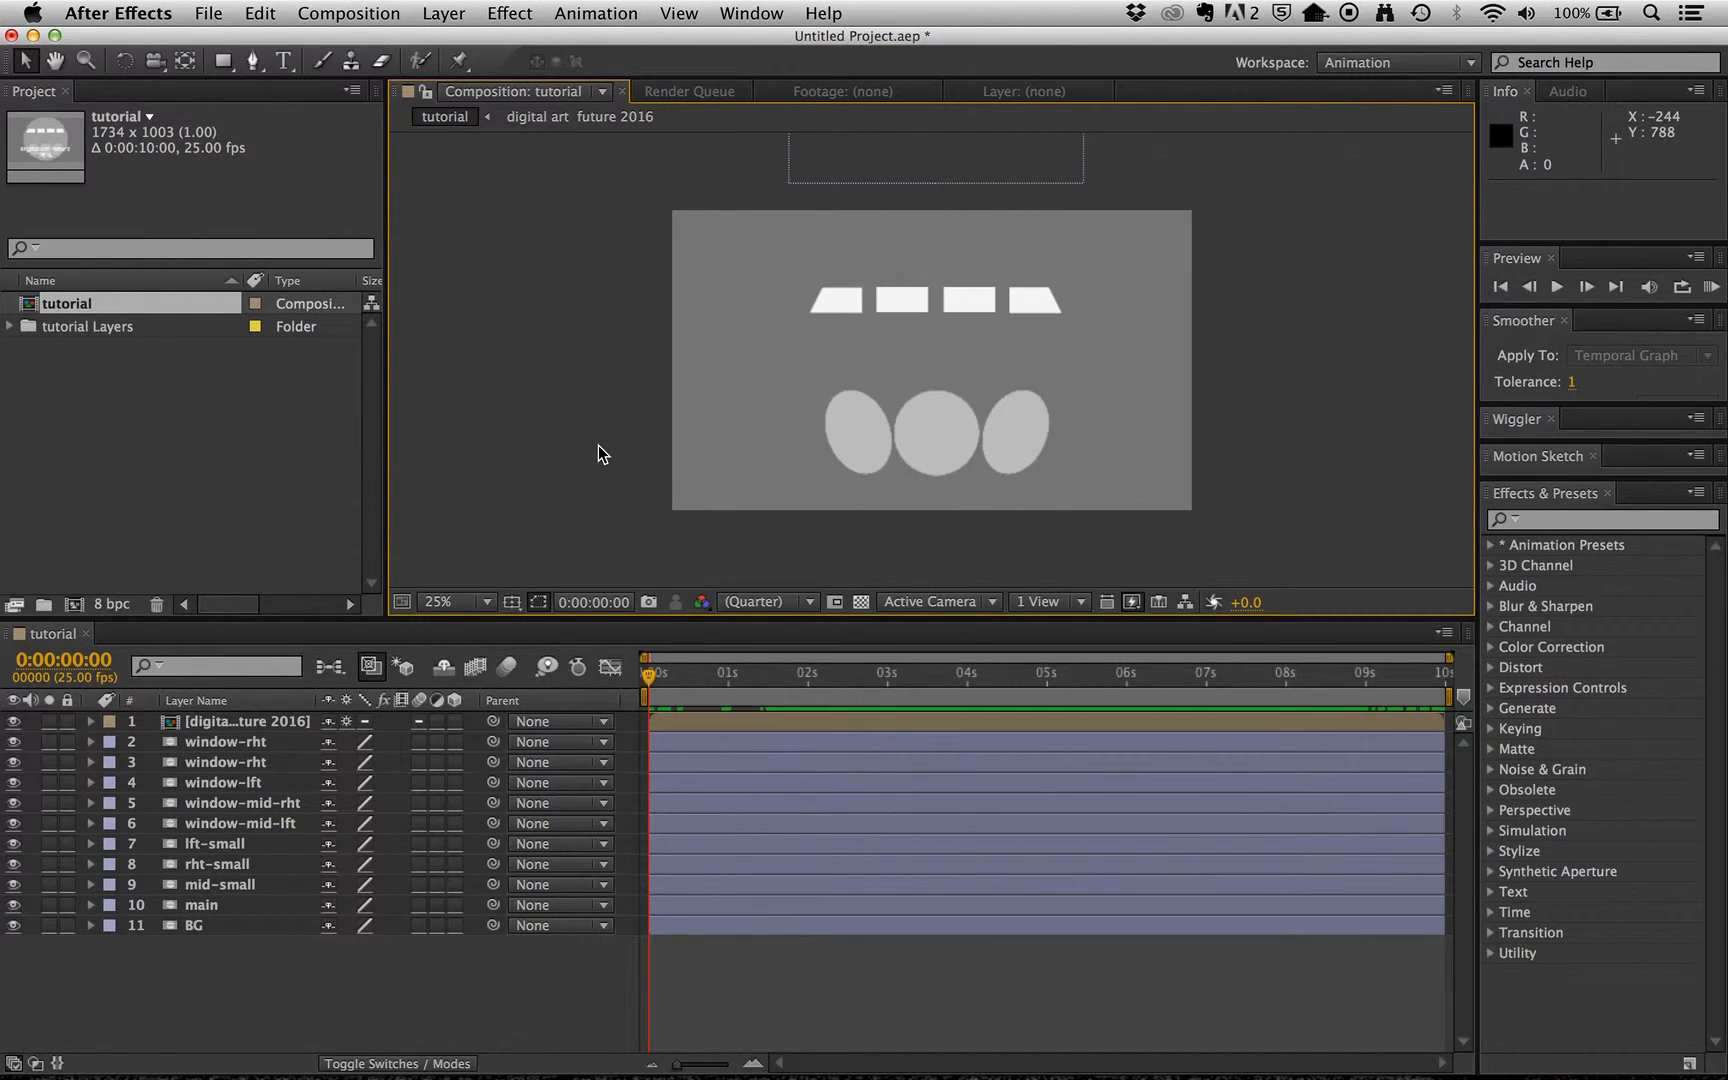
pyautogui.click(211, 846)
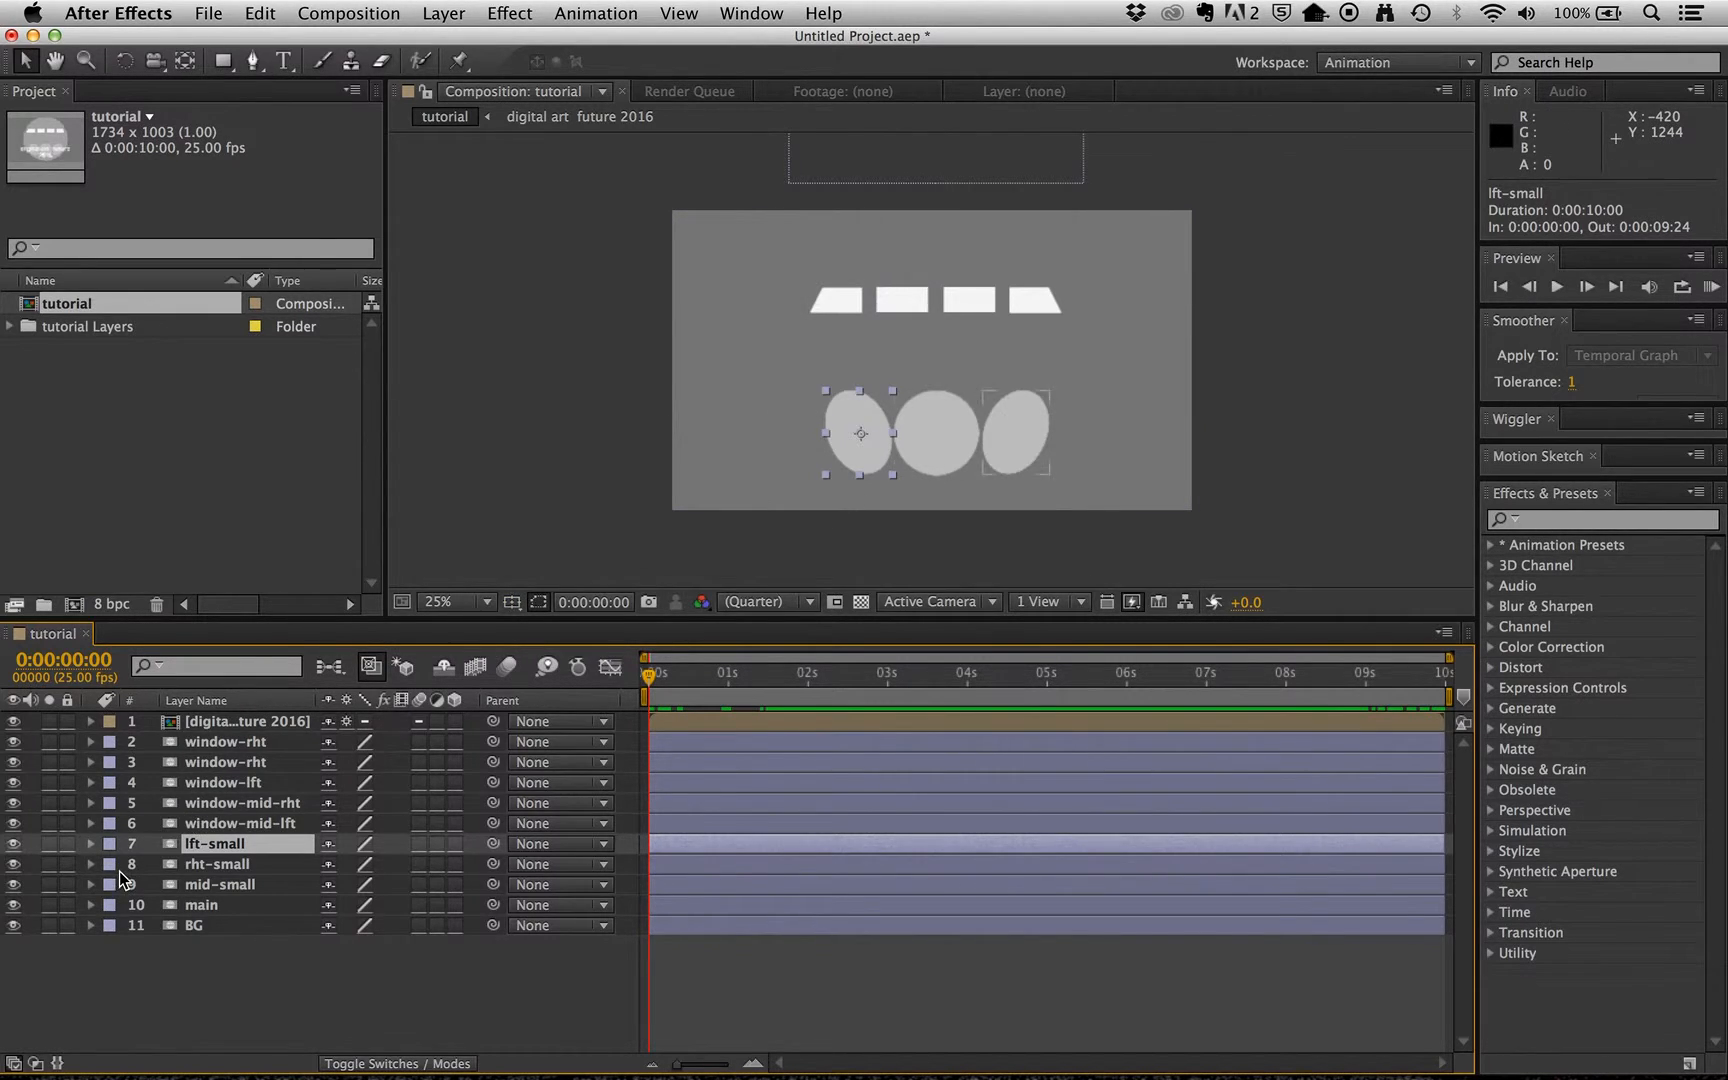
pyautogui.click(89, 844)
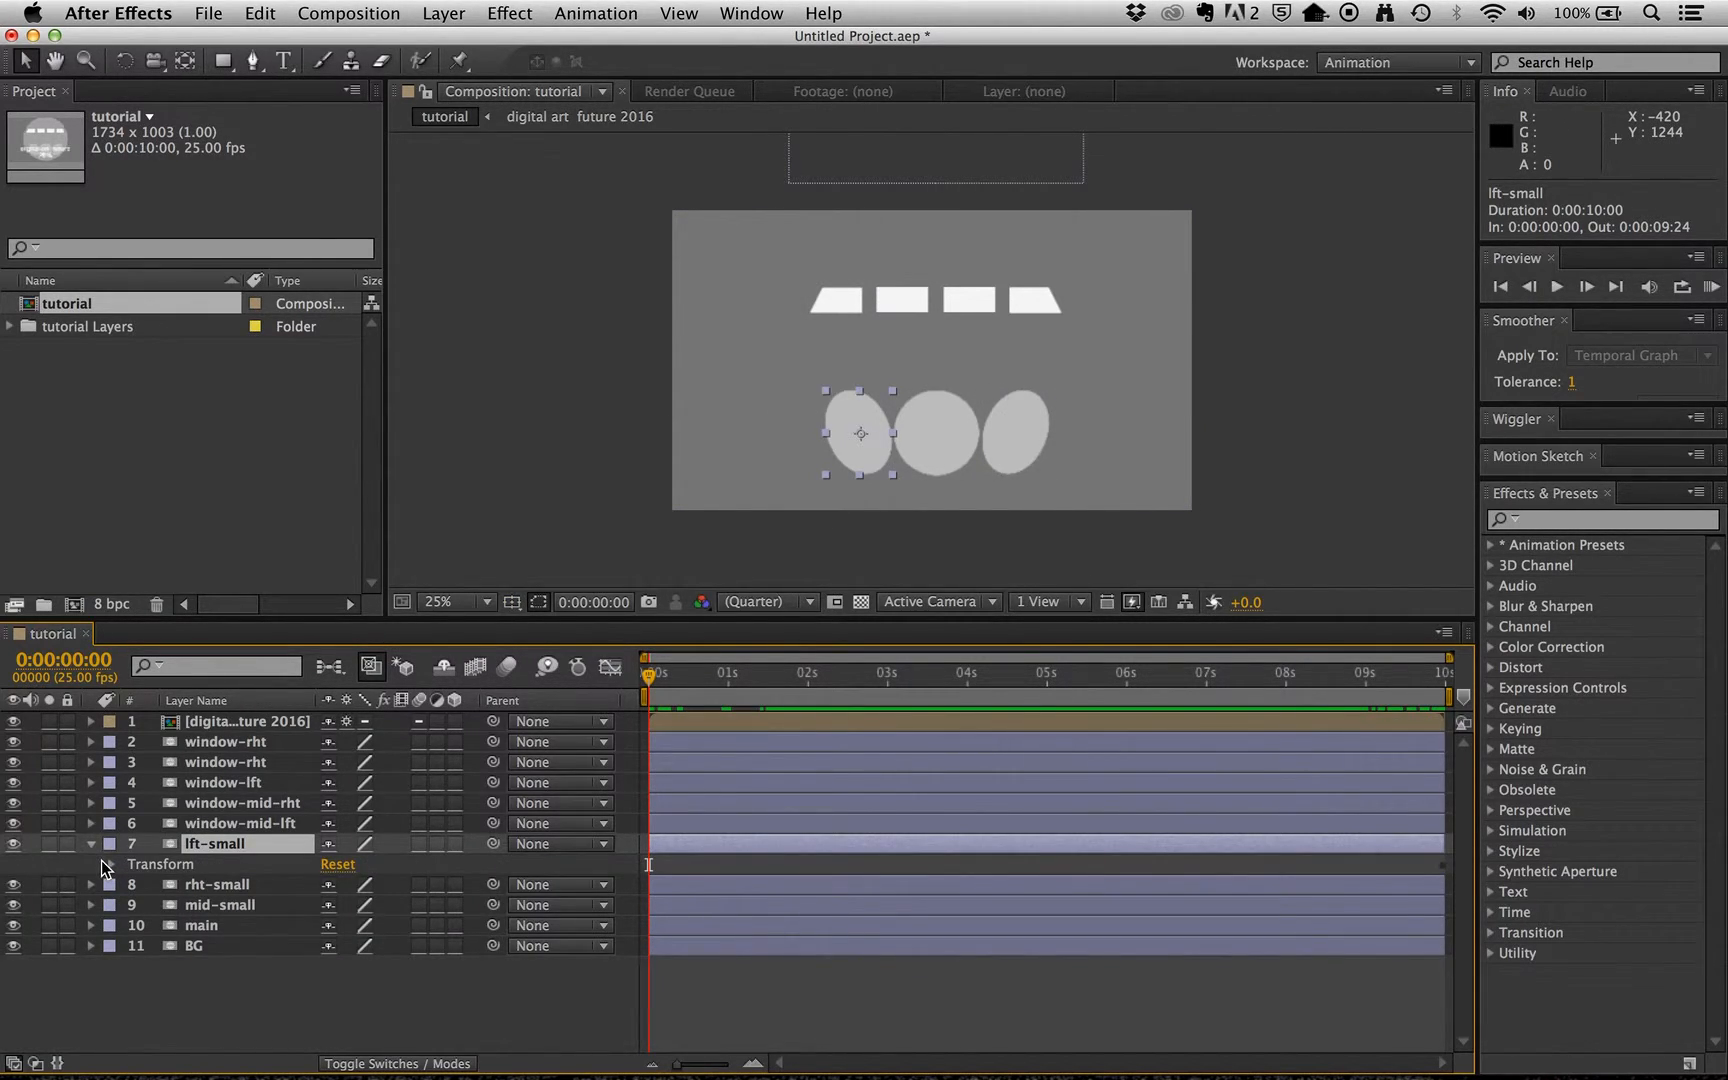
pyautogui.click(109, 864)
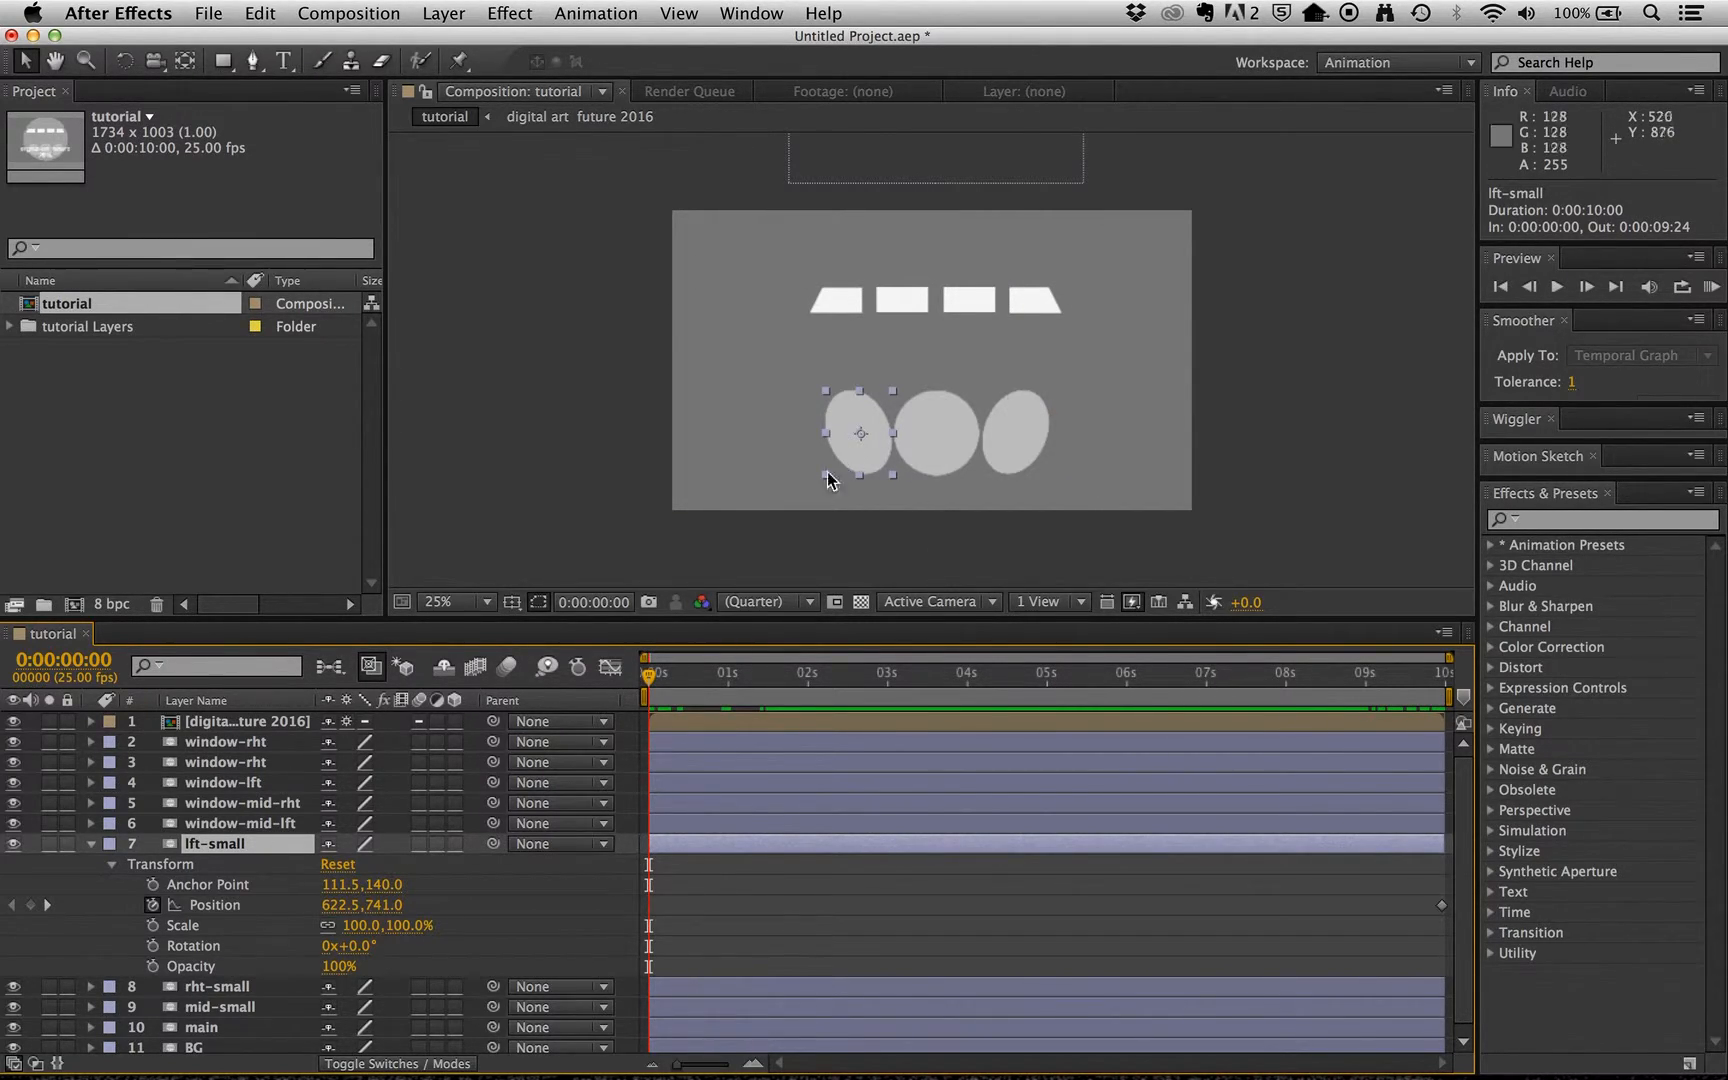
pyautogui.moveTo(837, 462); pyautogui.dragTo(575, 446)
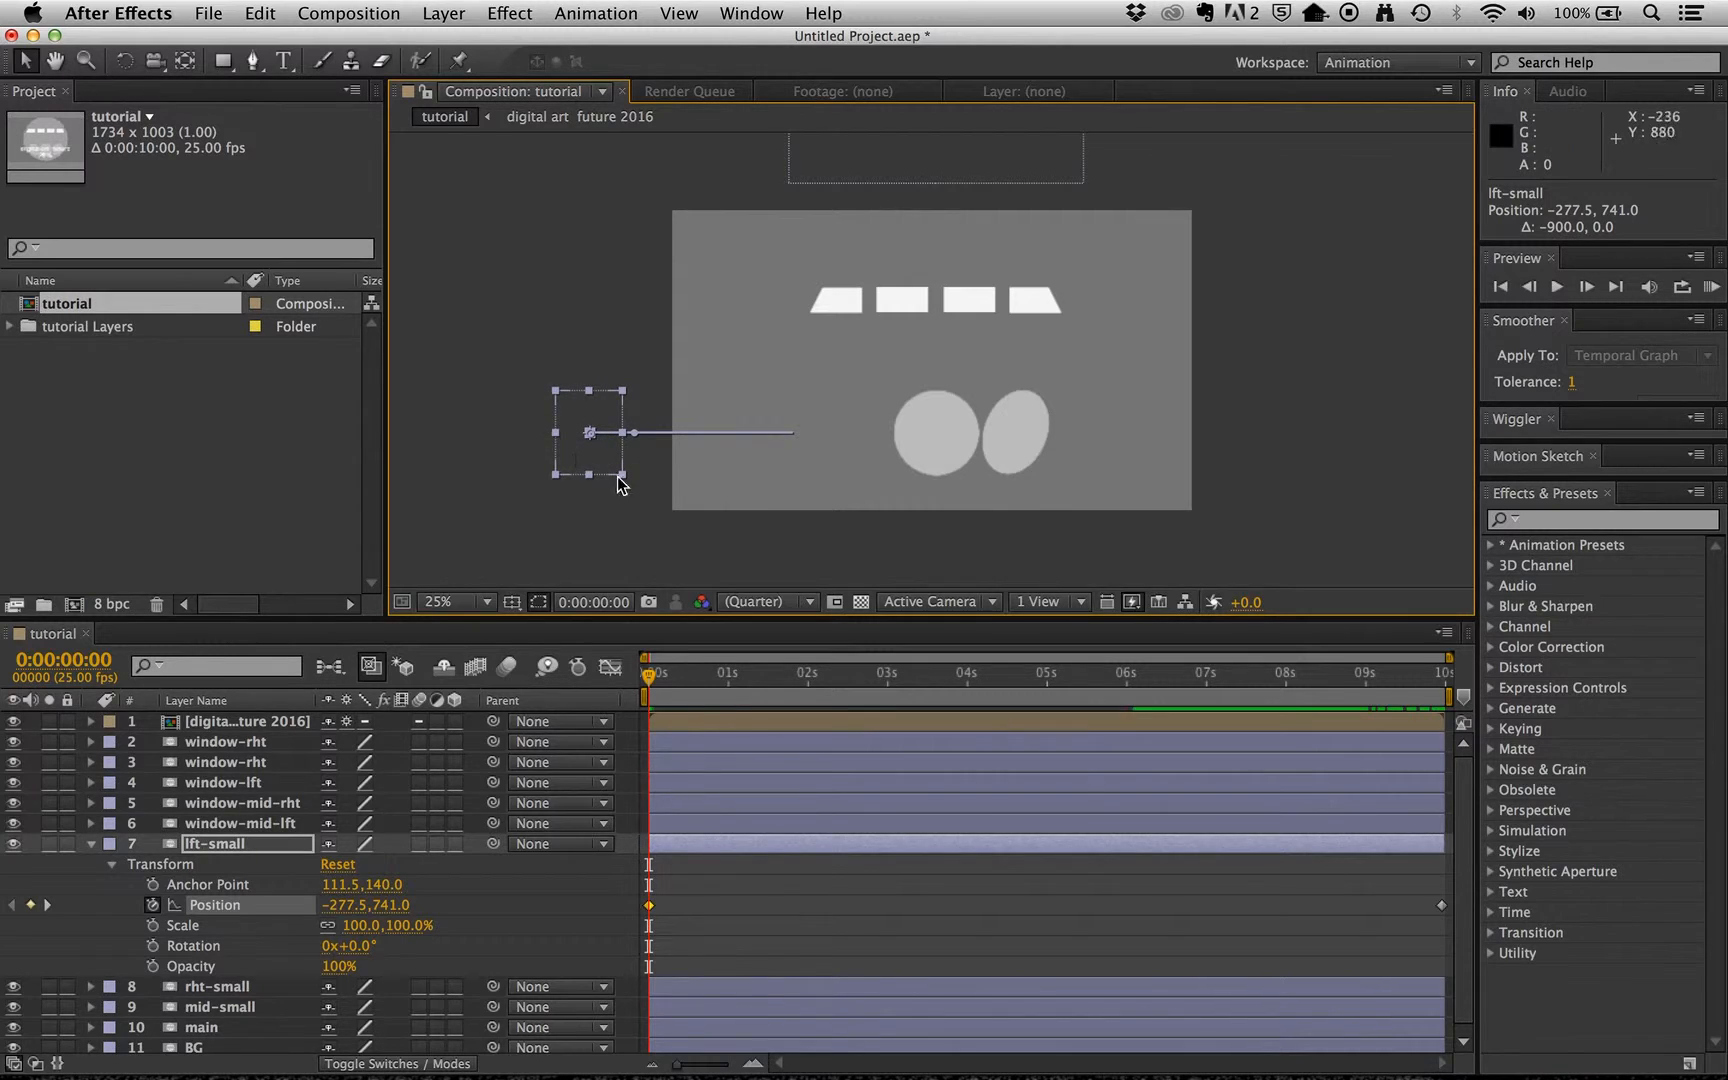
# Shift the lft-small layer's ending Position keyframe to 0:00:02:00 and scrub through the movement.
pyautogui.click(1441, 906)
pyautogui.moveTo(1443, 907); pyautogui.dragTo(808, 922)
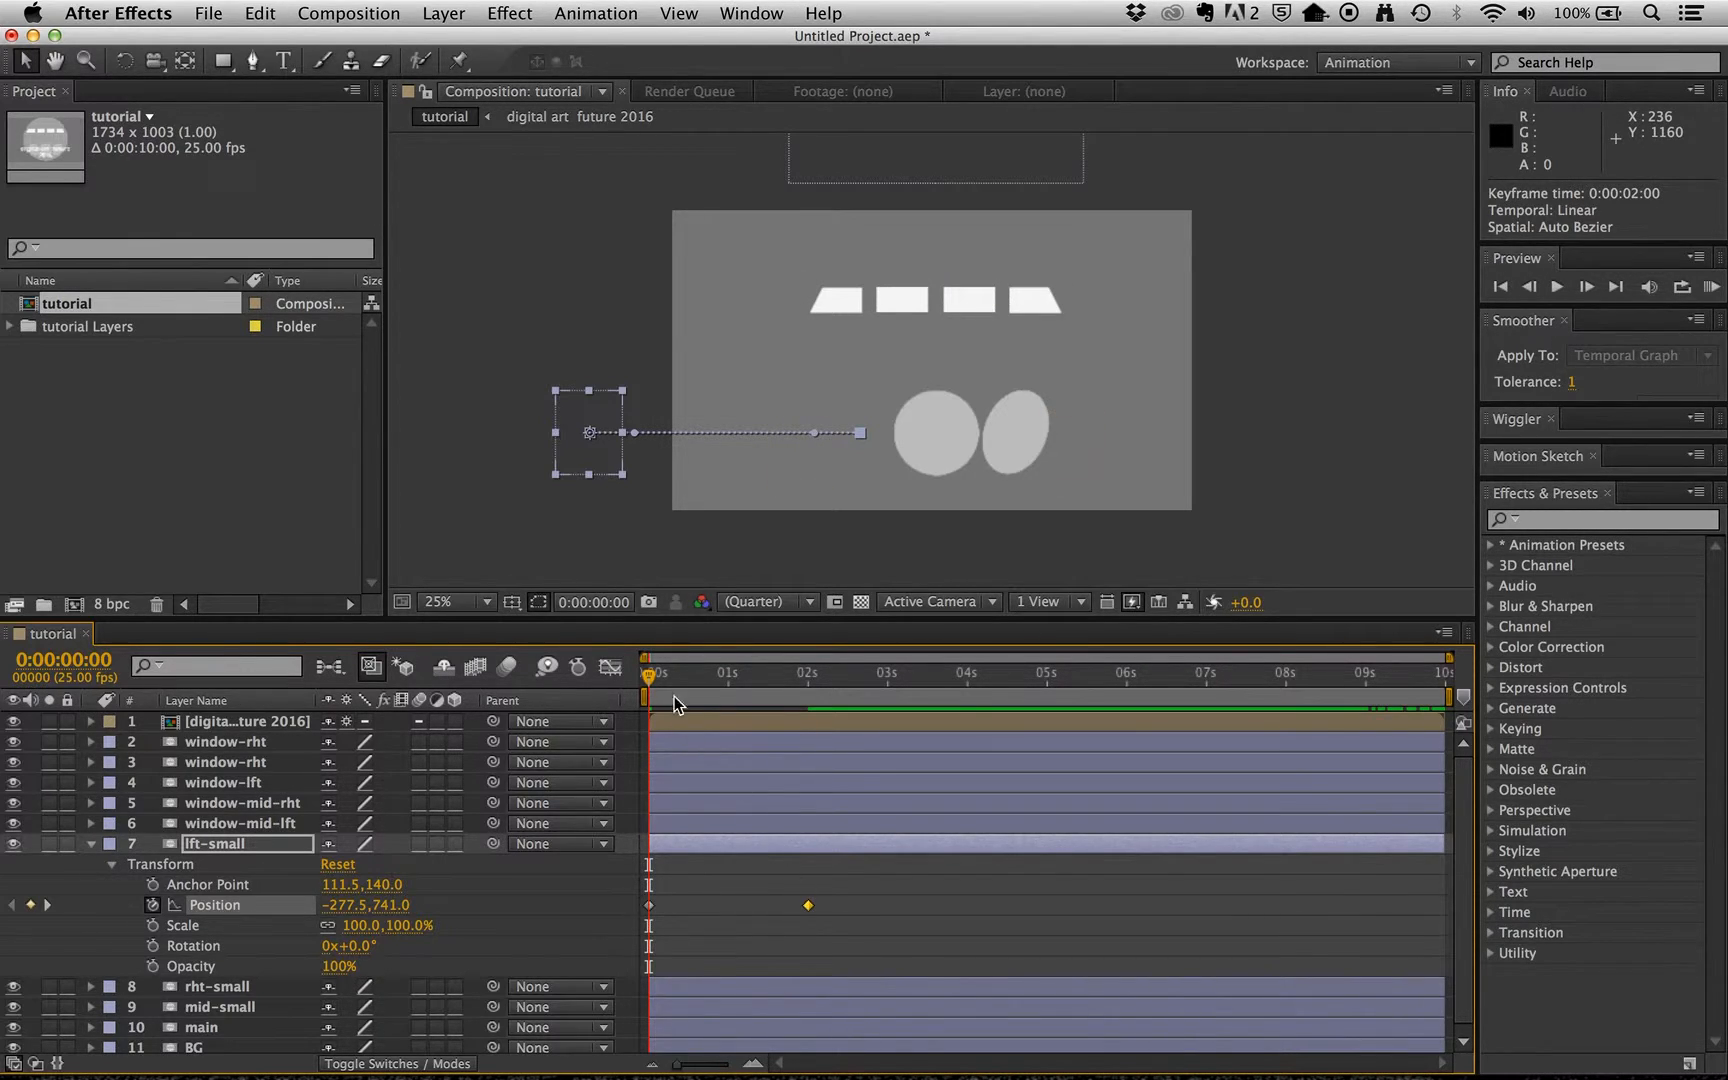
pyautogui.moveTo(648, 683)
pyautogui.mouseDown()
pyautogui.moveTo(862, 697)
pyautogui.moveTo(702, 686)
pyautogui.moveTo(807, 691)
pyautogui.moveTo(643, 706)
pyautogui.mouseUp()
# Add Rotation keyframes to lft-small at 0:00:00:00 and 0:00:02:00.
pyautogui.click(152, 945)
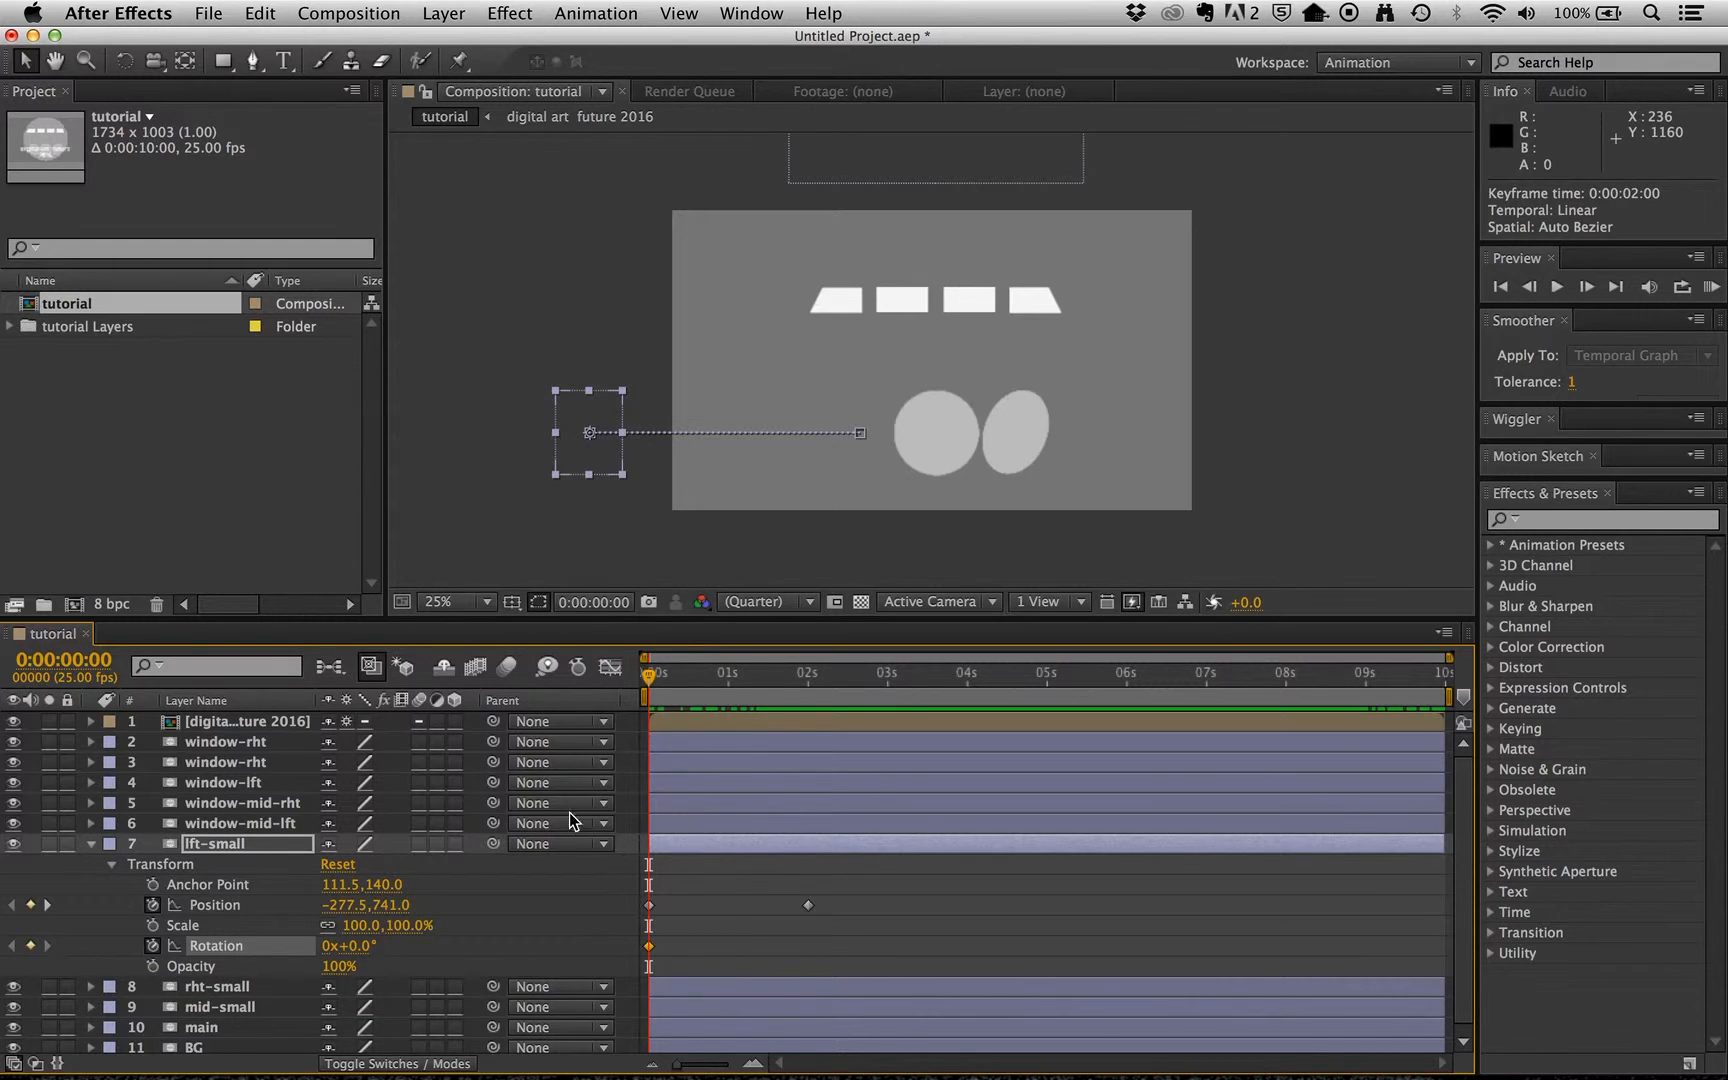
pyautogui.moveTo(648, 683); pyautogui.dragTo(807, 697)
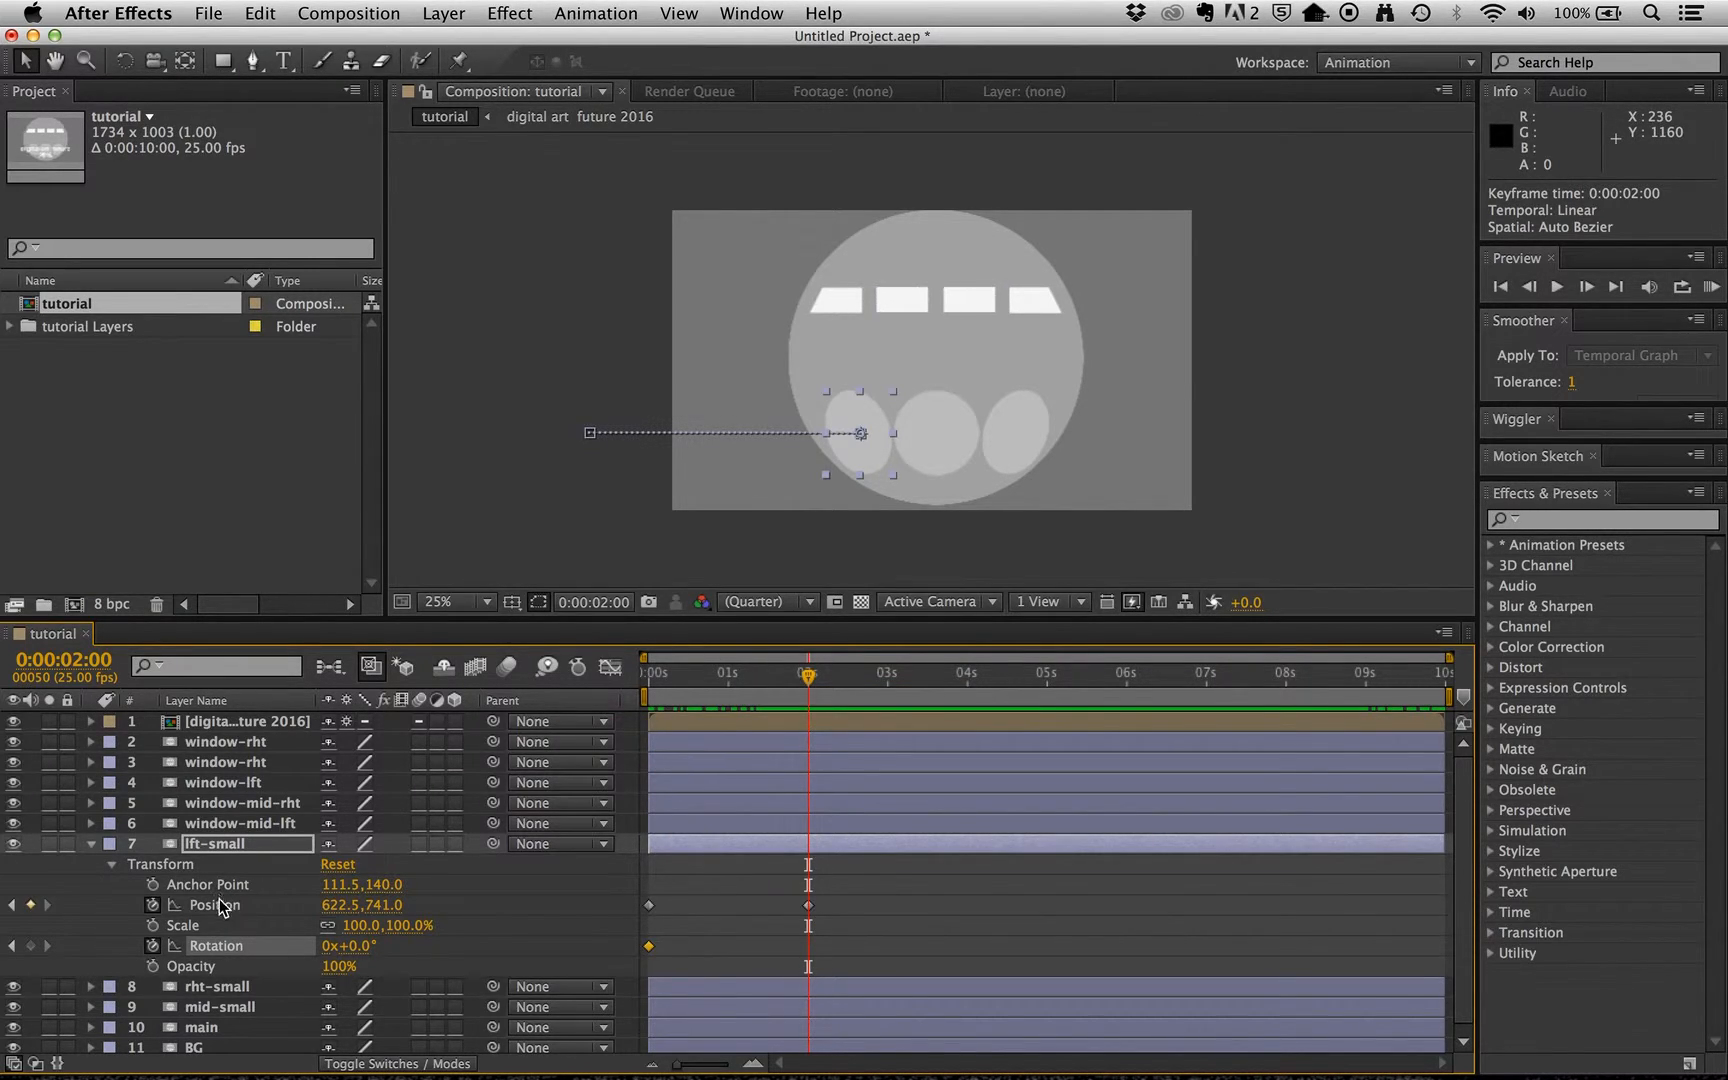
pyautogui.rightClick(214, 949)
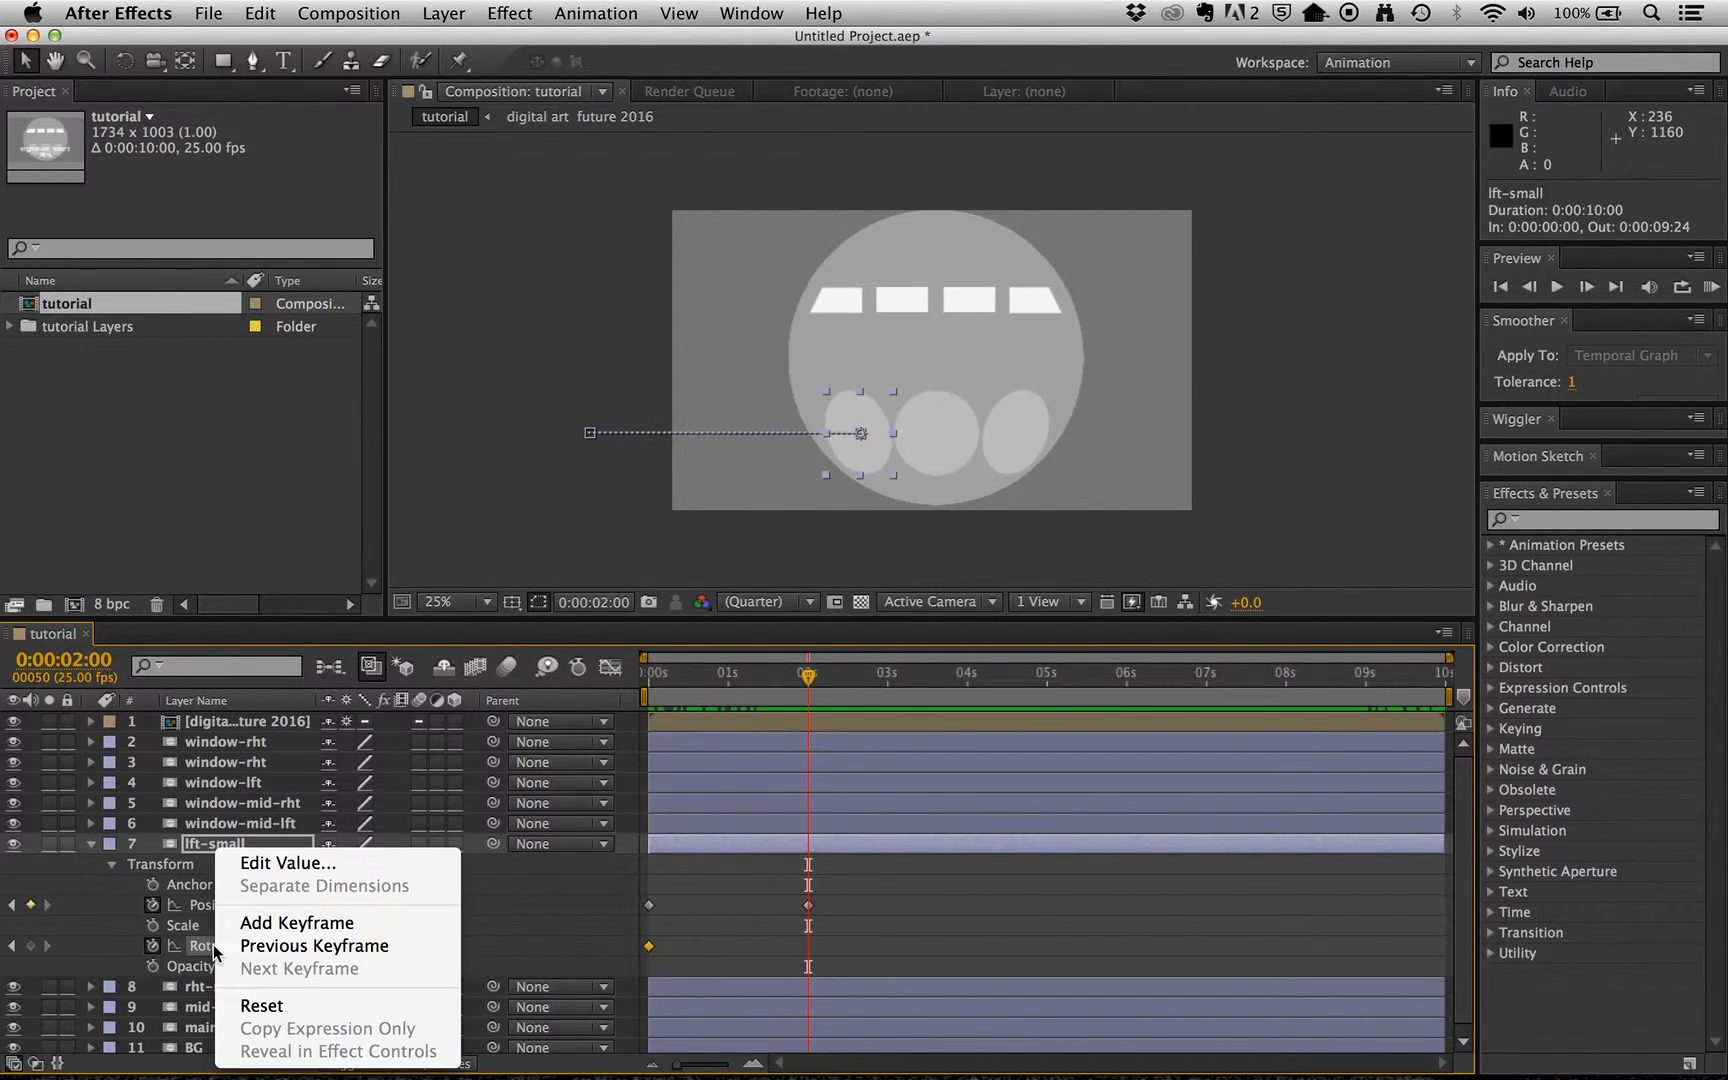
pyautogui.click(248, 926)
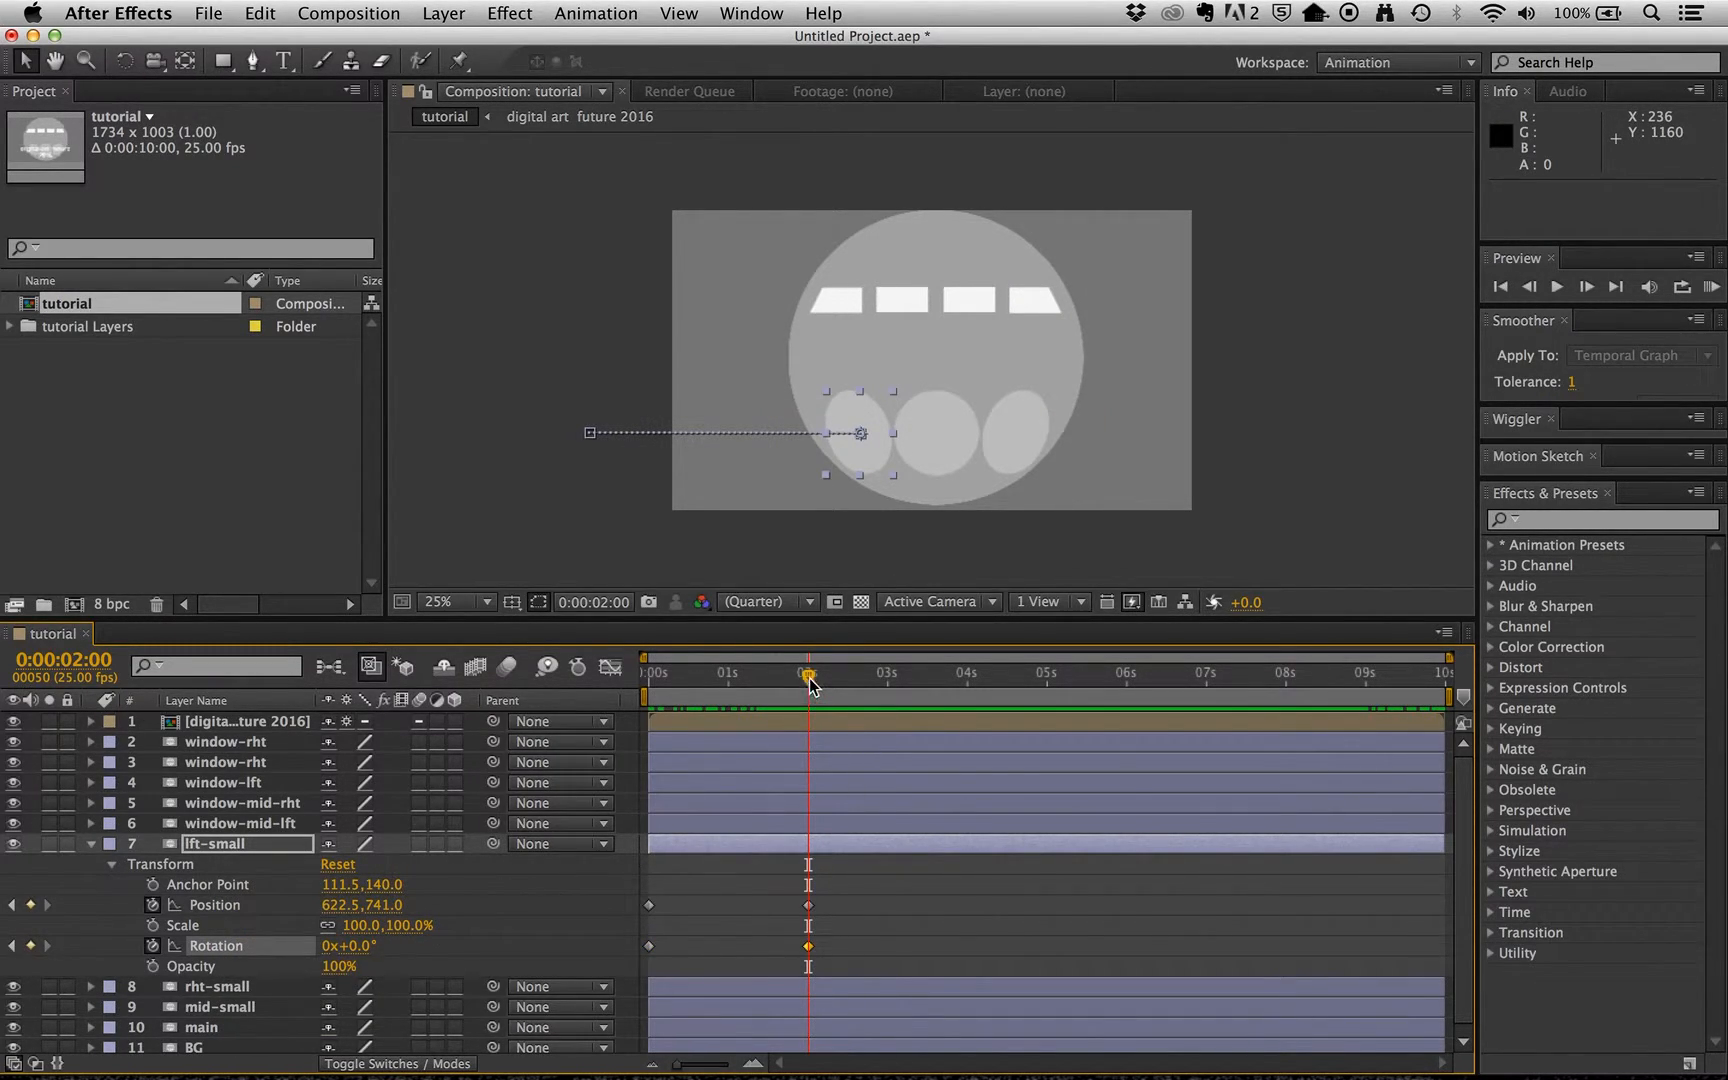
# Try a starting Rotation of one full revolution on lft-small at 0:00:00:00 and scrub through the spin.
pyautogui.moveTo(813, 683); pyautogui.dragTo(634, 694)
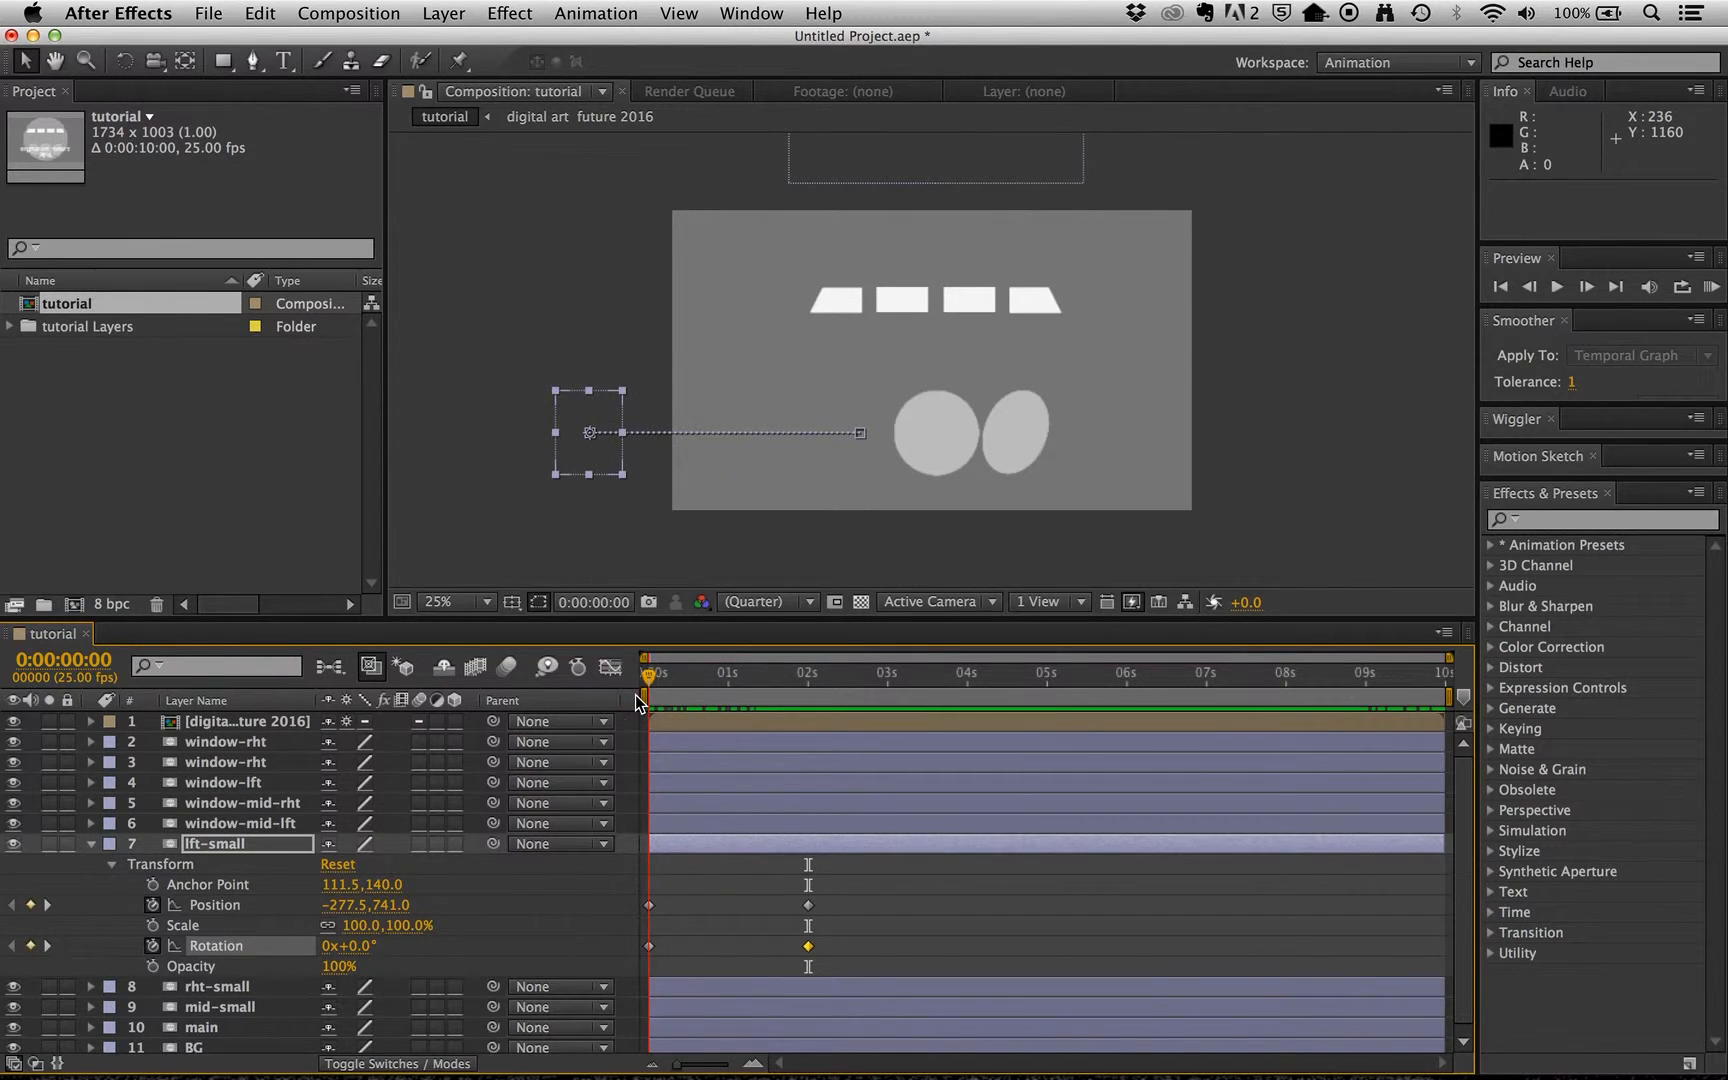
pyautogui.moveTo(651, 957)
pyautogui.click(649, 946)
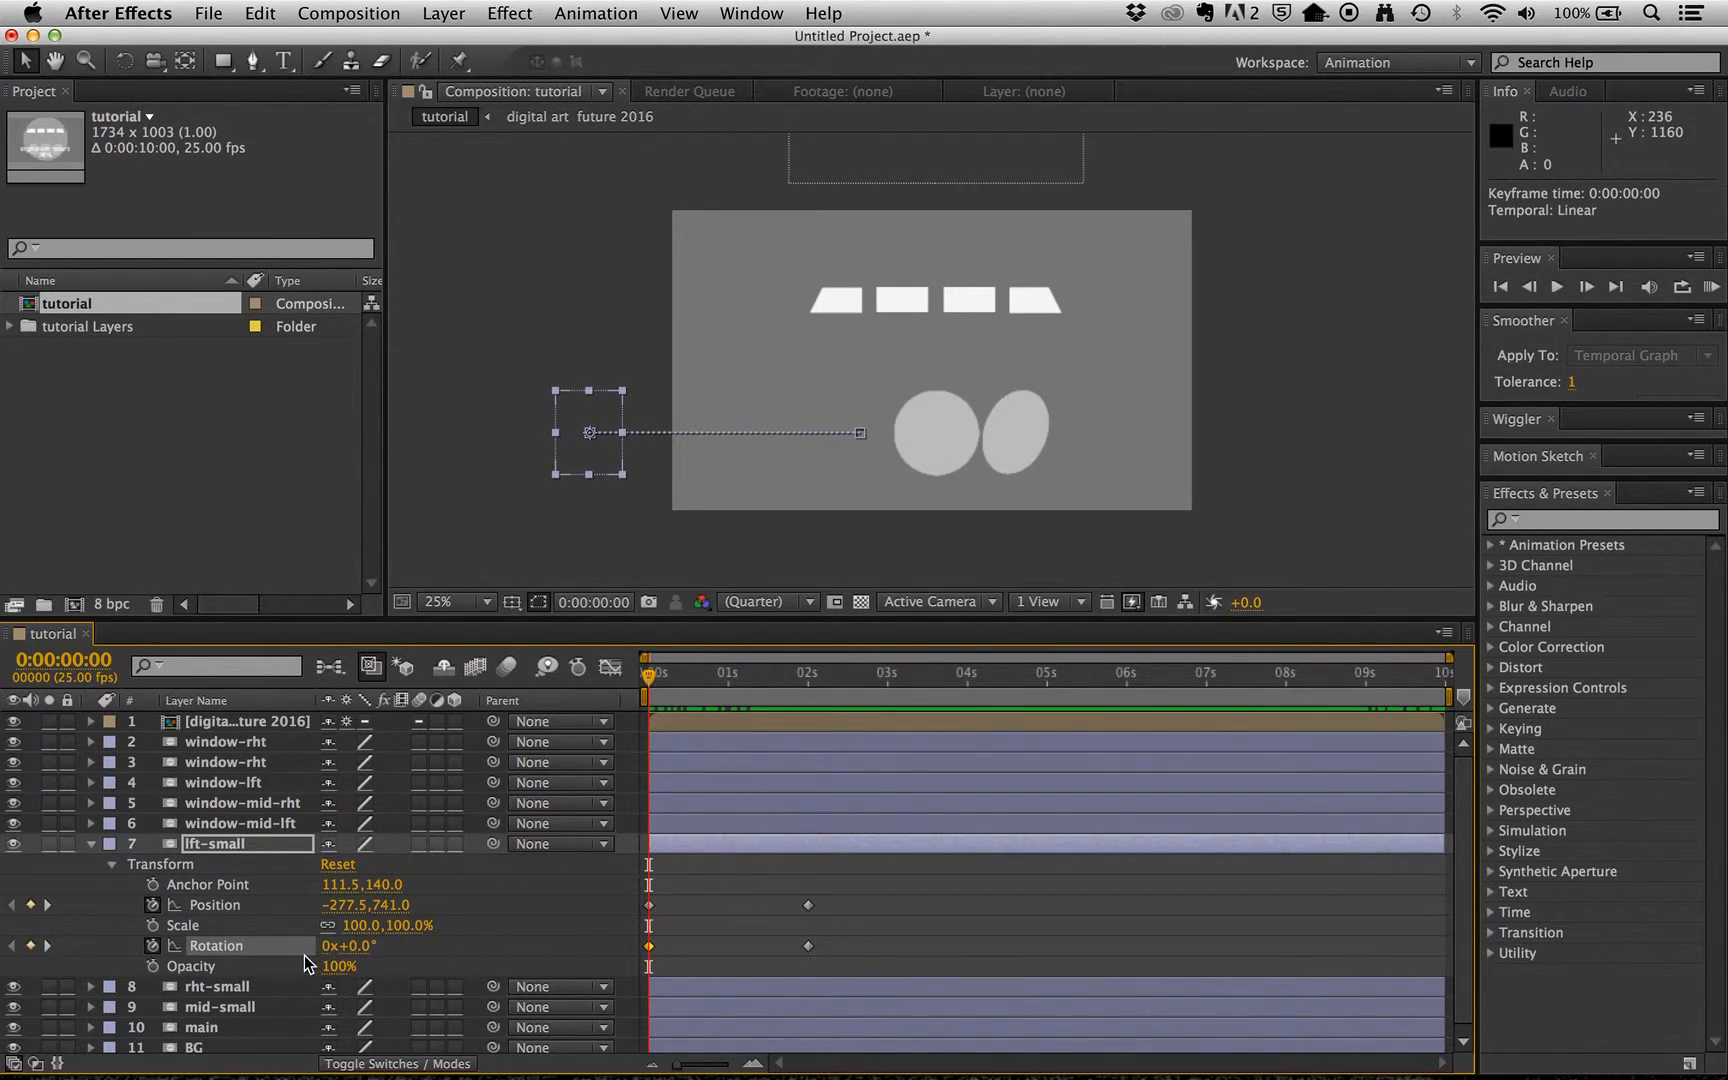
pyautogui.click(330, 946)
pyautogui.write('1')
pyautogui.press('Return')
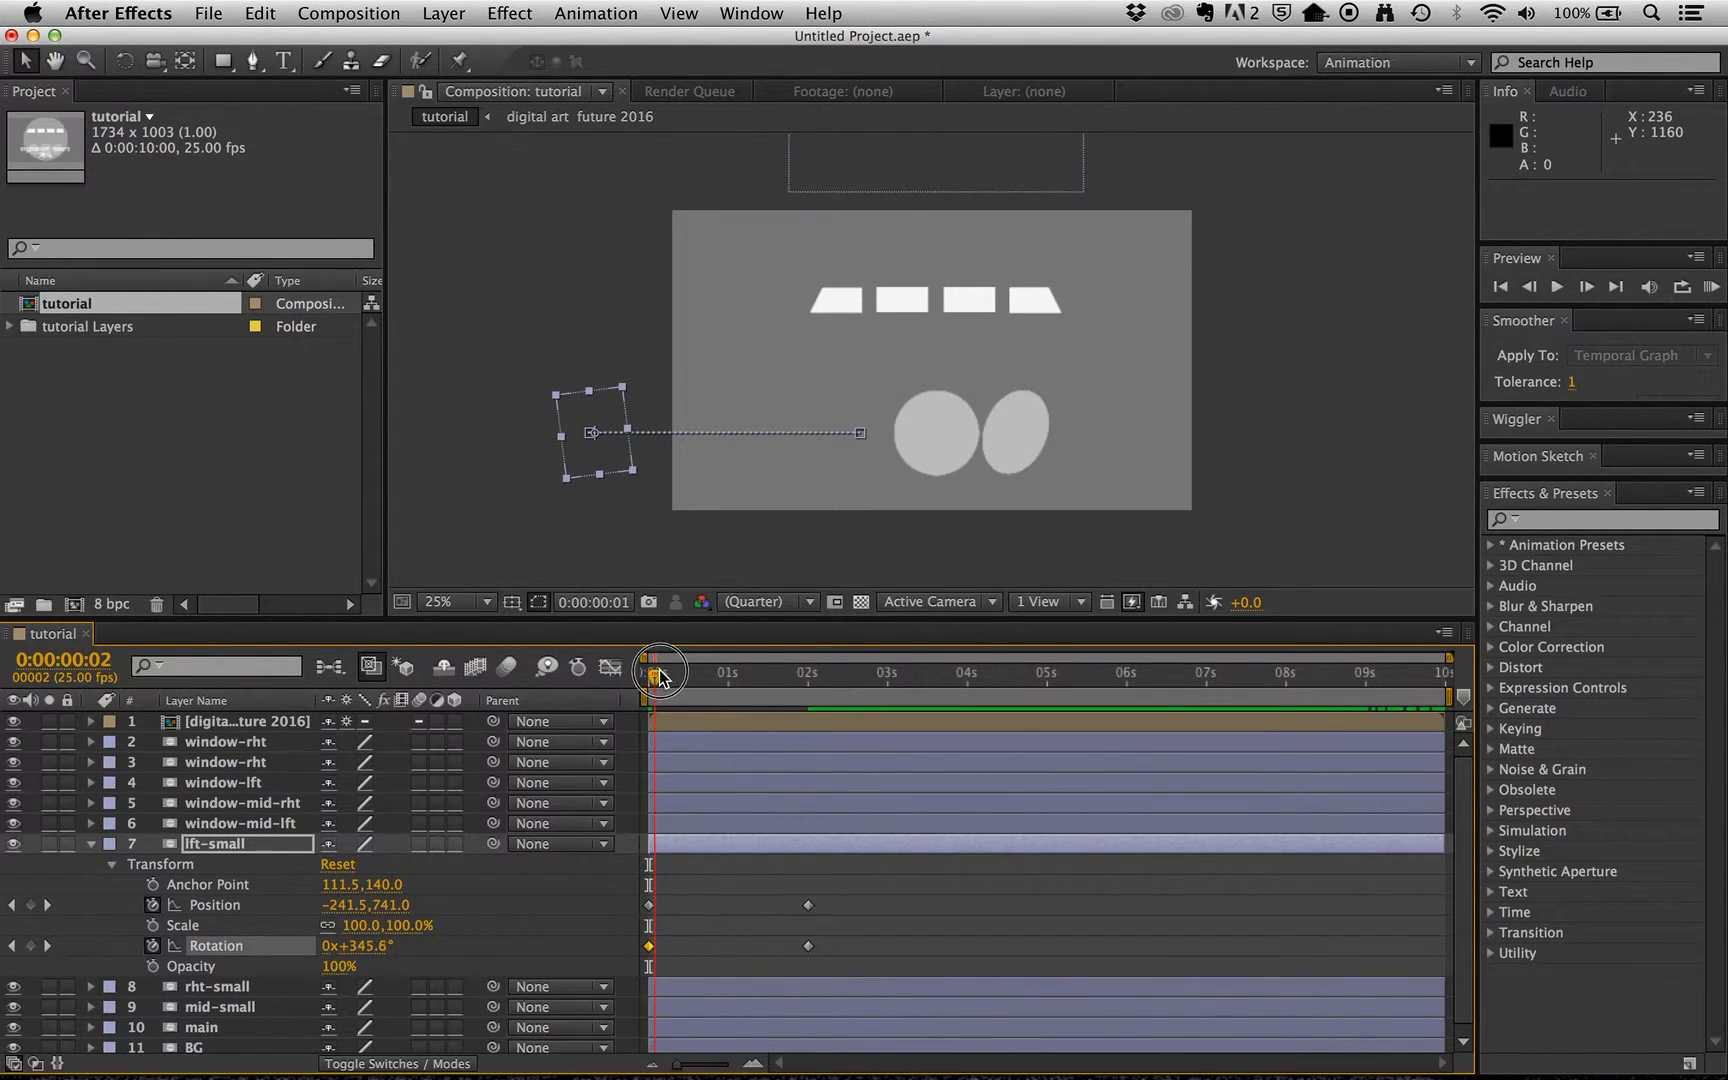
pyautogui.moveTo(706, 686); pyautogui.dragTo(642, 694)
# Try a starting Rotation of -1 revolution on lft-small at 0:00:00:00 and scrub through the reversed spin.
pyautogui.click(649, 945)
pyautogui.click(330, 946)
pyautogui.write('-1')
pyautogui.press('Return')
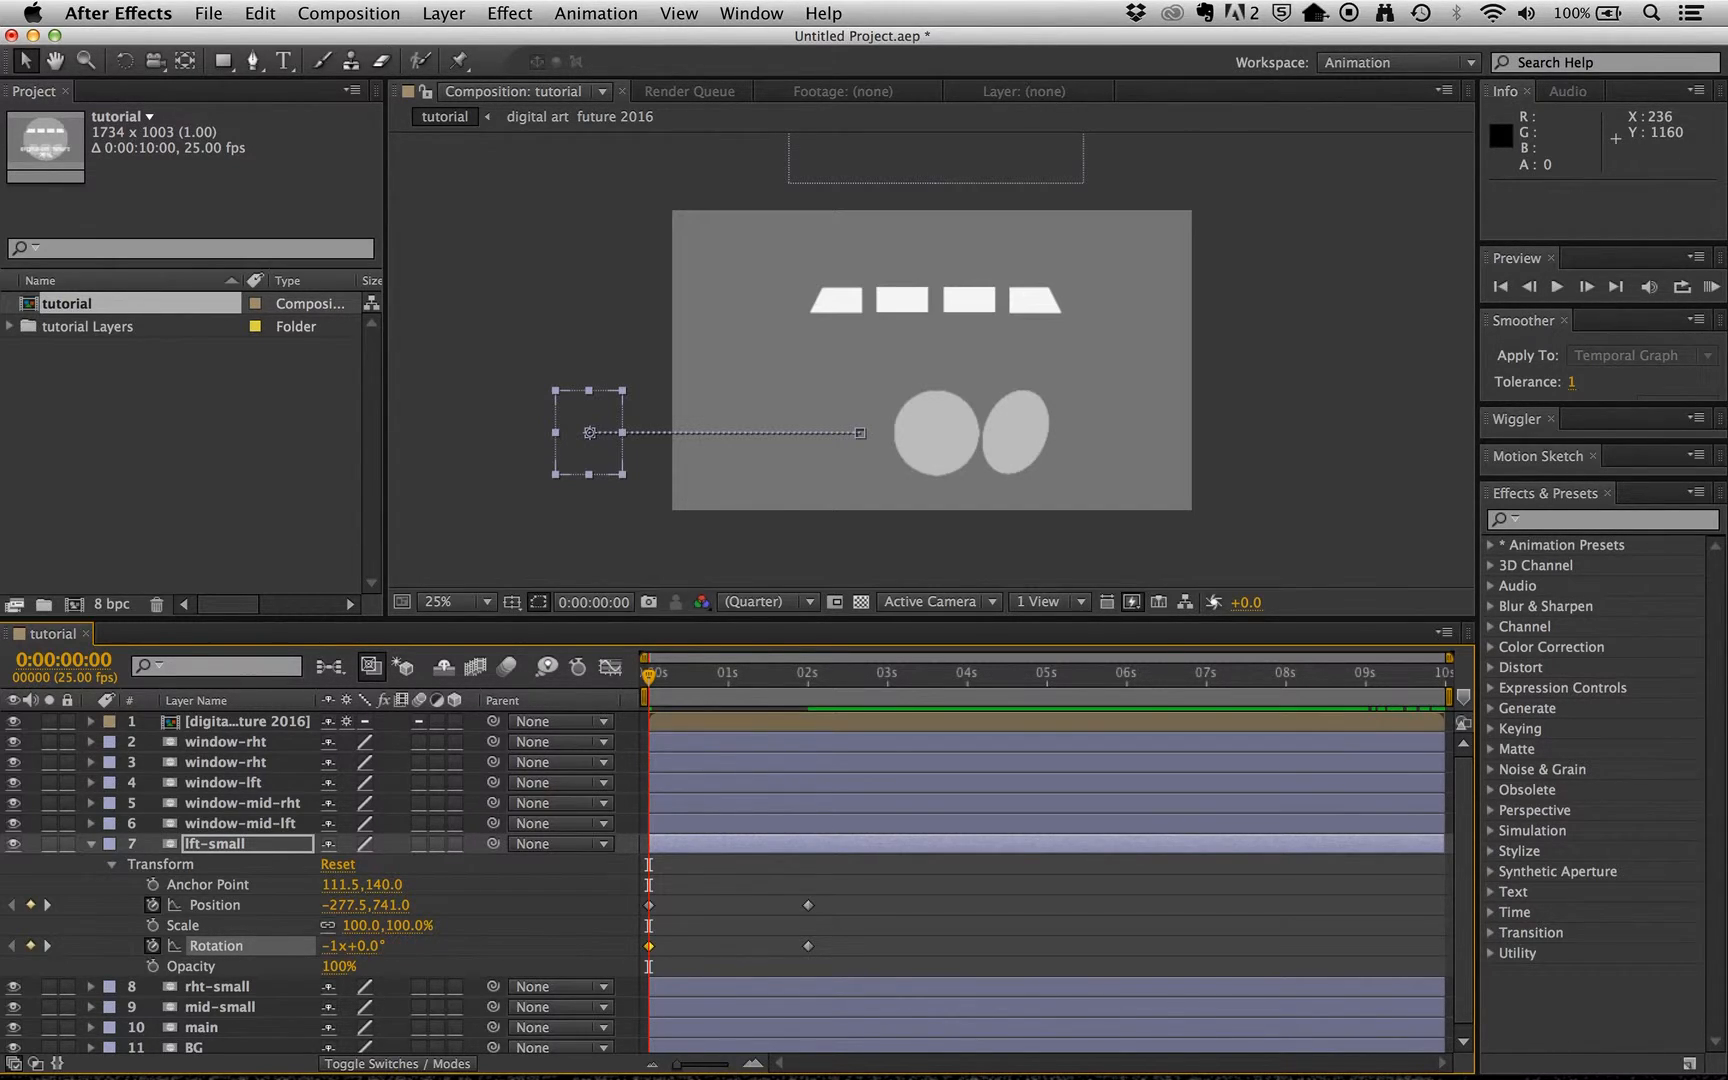
pyautogui.moveTo(657, 688); pyautogui.dragTo(620, 700)
# Set lft-small's starting Rotation keyframe to 0 revolutions and 180 degrees.
pyautogui.click(330, 945)
pyautogui.write('0')
pyautogui.click(401, 946)
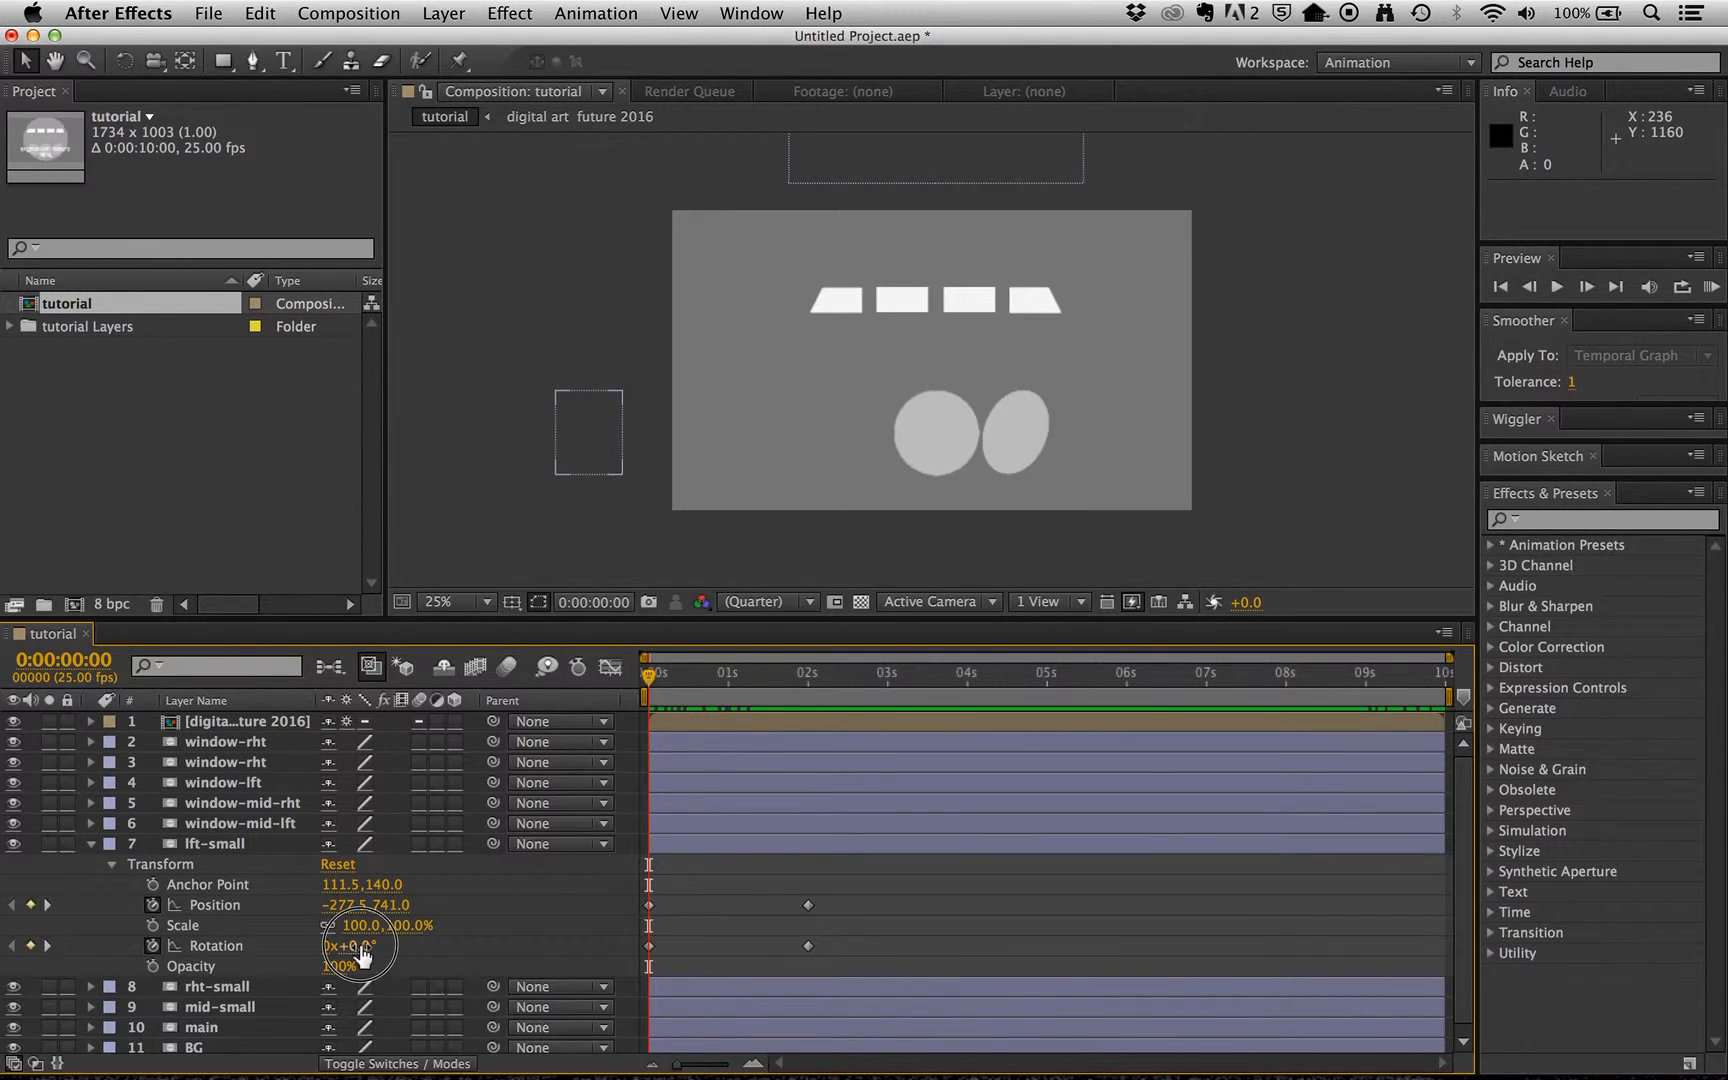
pyautogui.write('180')
pyautogui.press('Return')
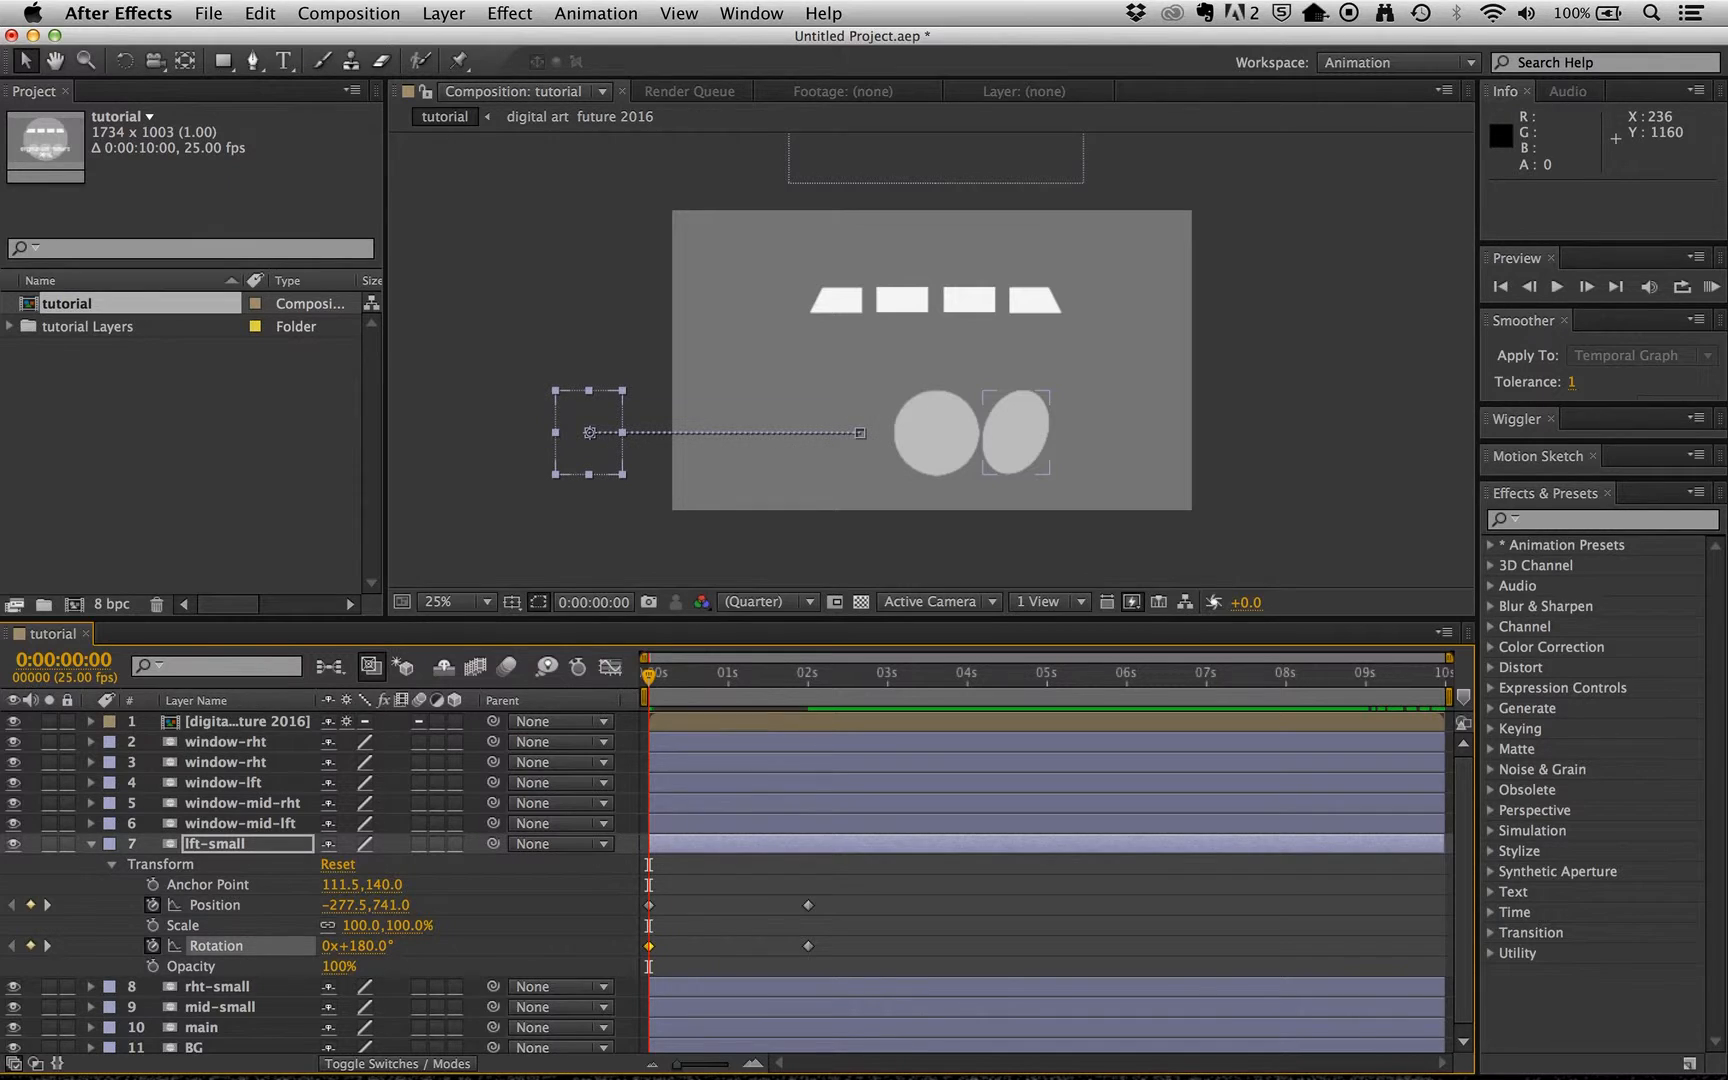
# Scrub from the first frame to 0:00:02:06 and run a RAM preview to check the animation.
pyautogui.moveTo(649, 676); pyautogui.dragTo(808, 699)
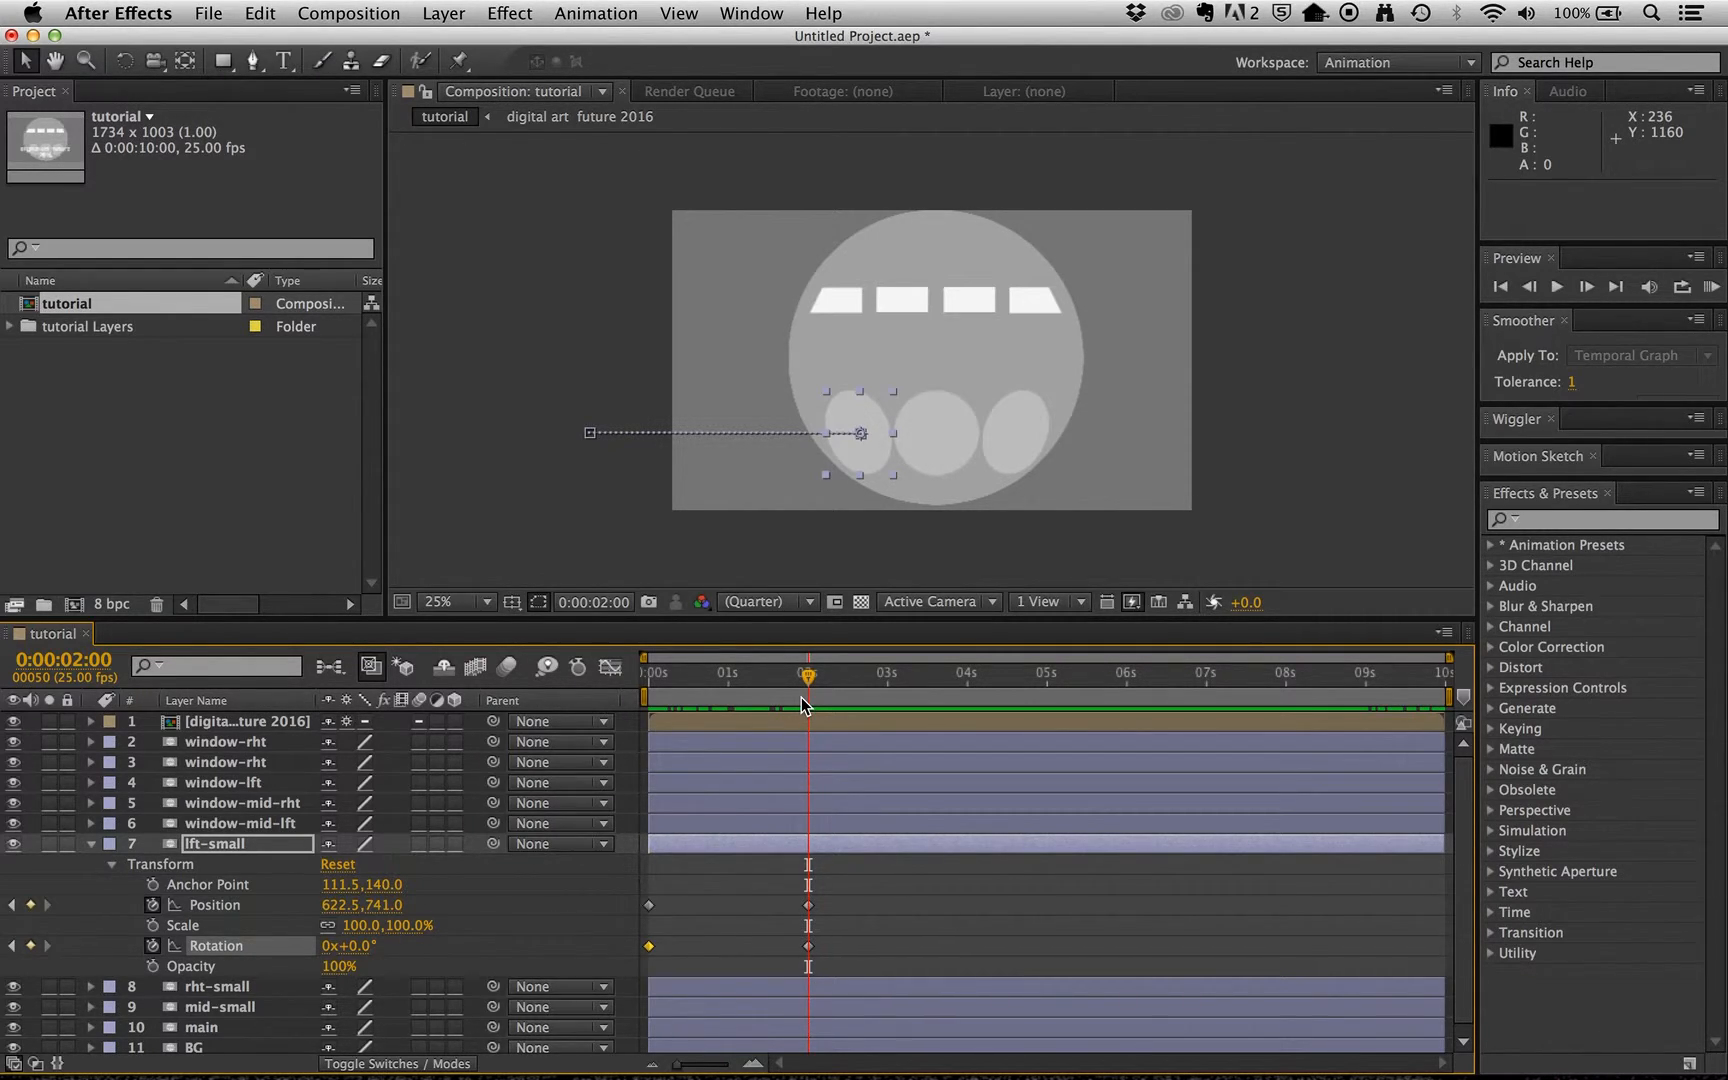
pyautogui.moveTo(811, 683)
pyautogui.mouseDown()
pyautogui.moveTo(660, 683)
pyautogui.moveTo(830, 676)
pyautogui.mouseUp()
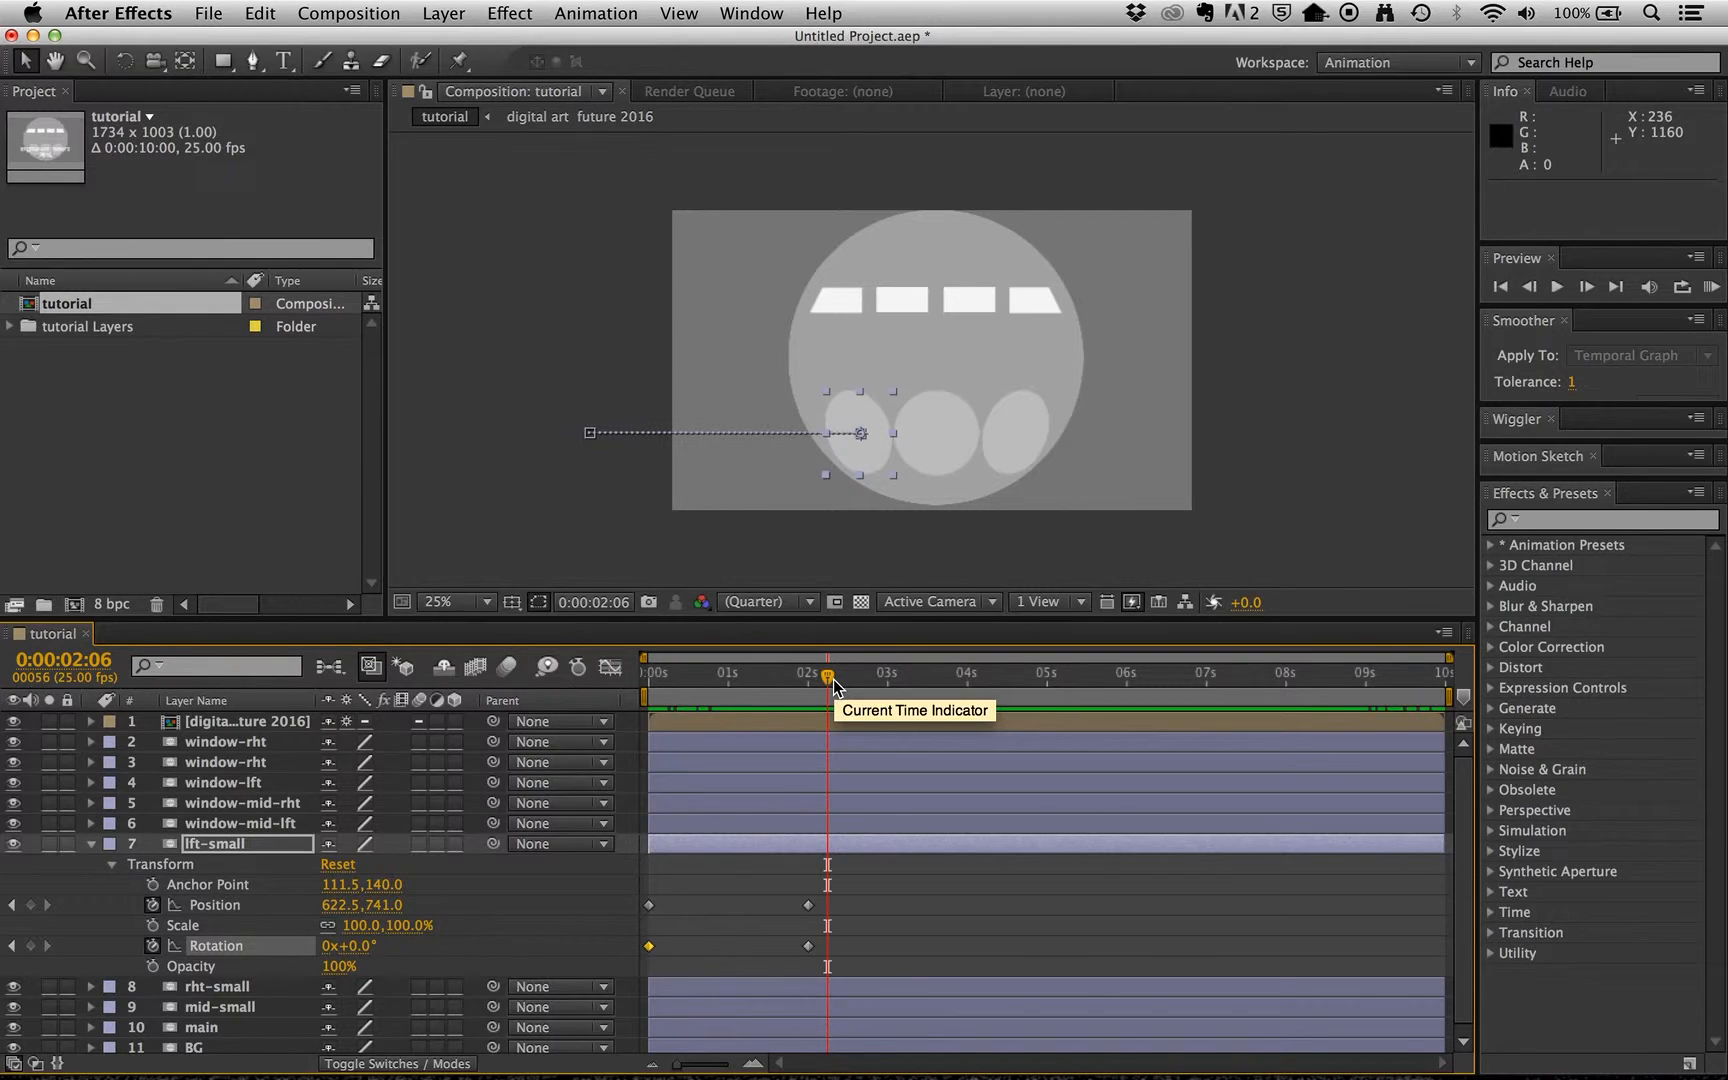
pyautogui.click(1712, 287)
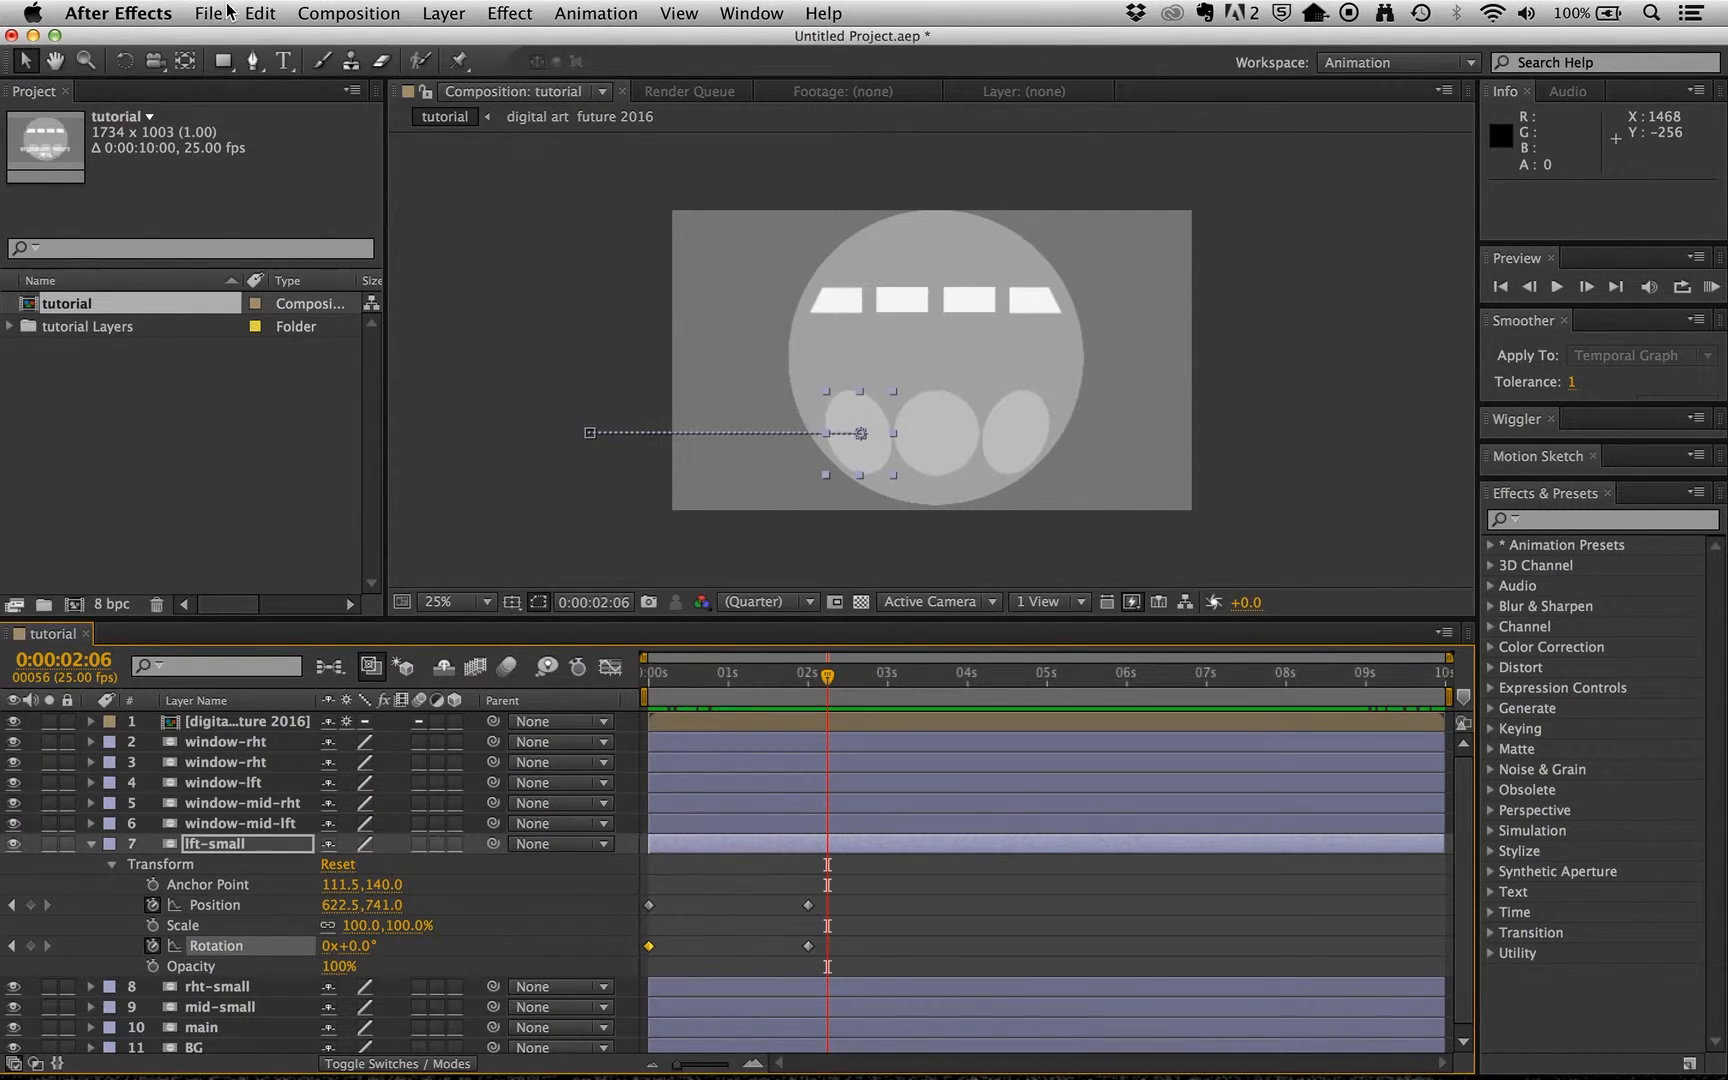
# Save the project to the Desktop under the name test.
pyautogui.click(208, 13)
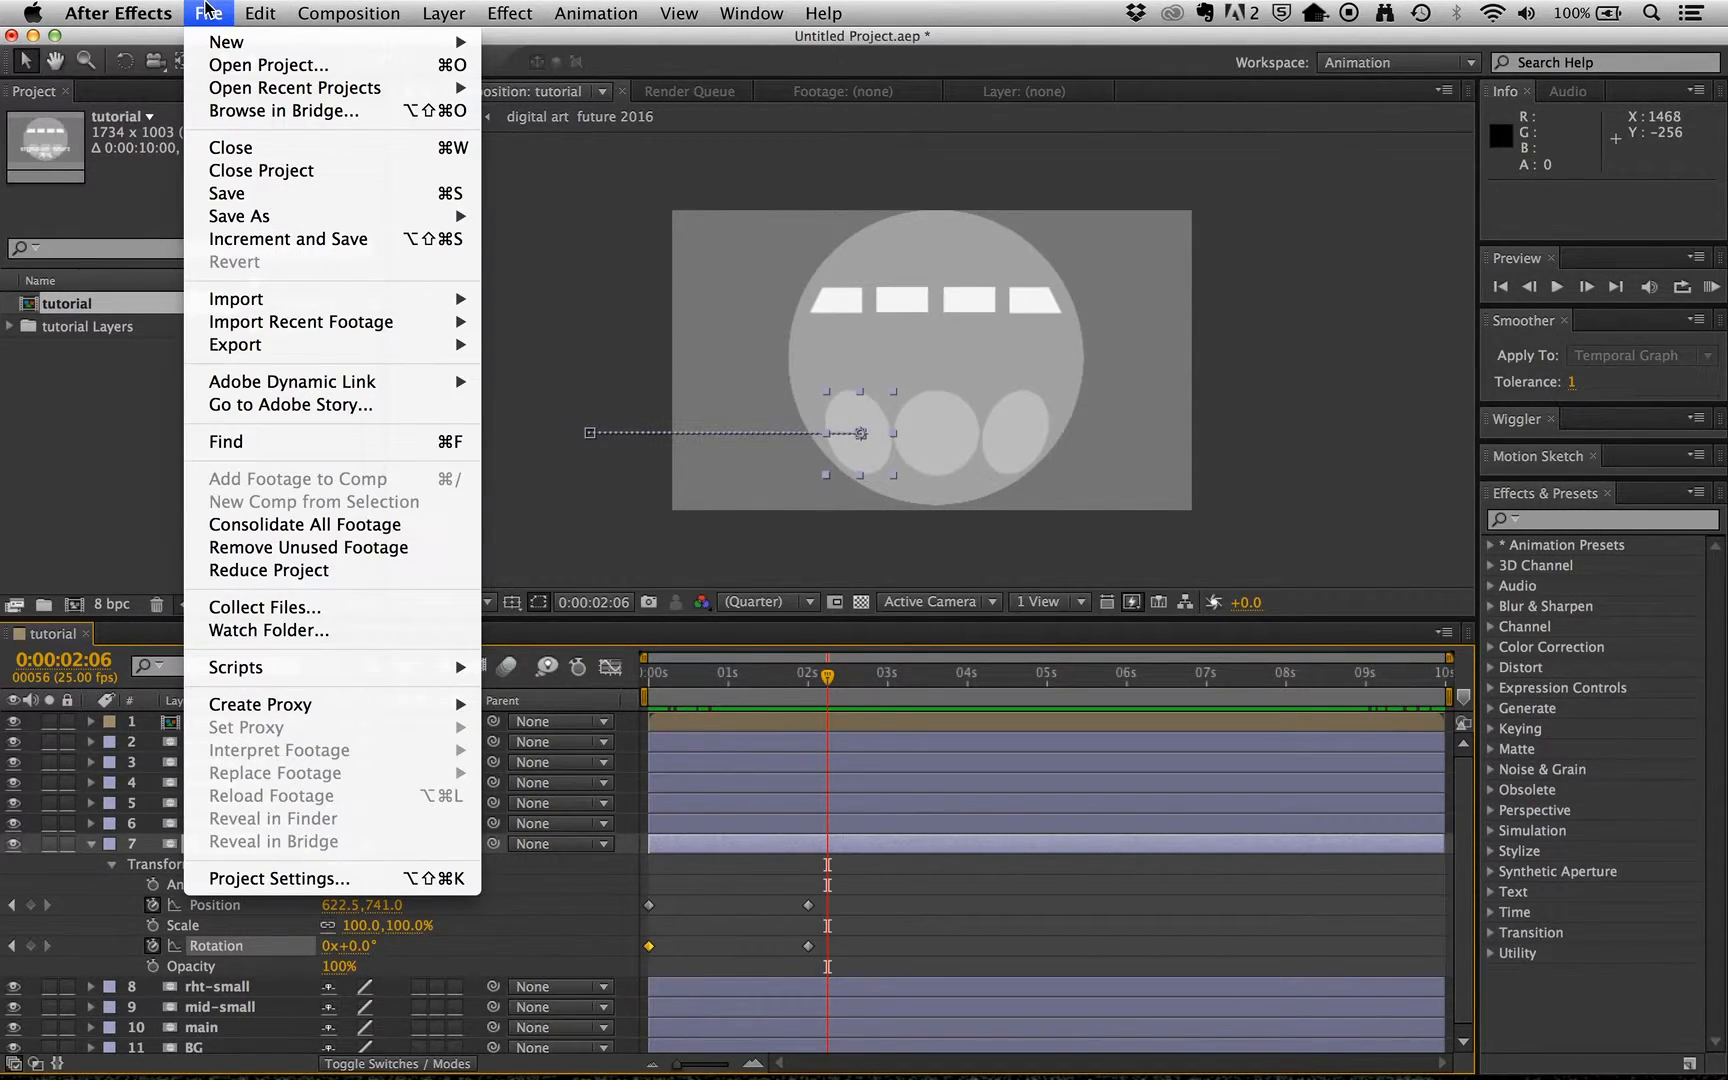
pyautogui.moveTo(322, 218)
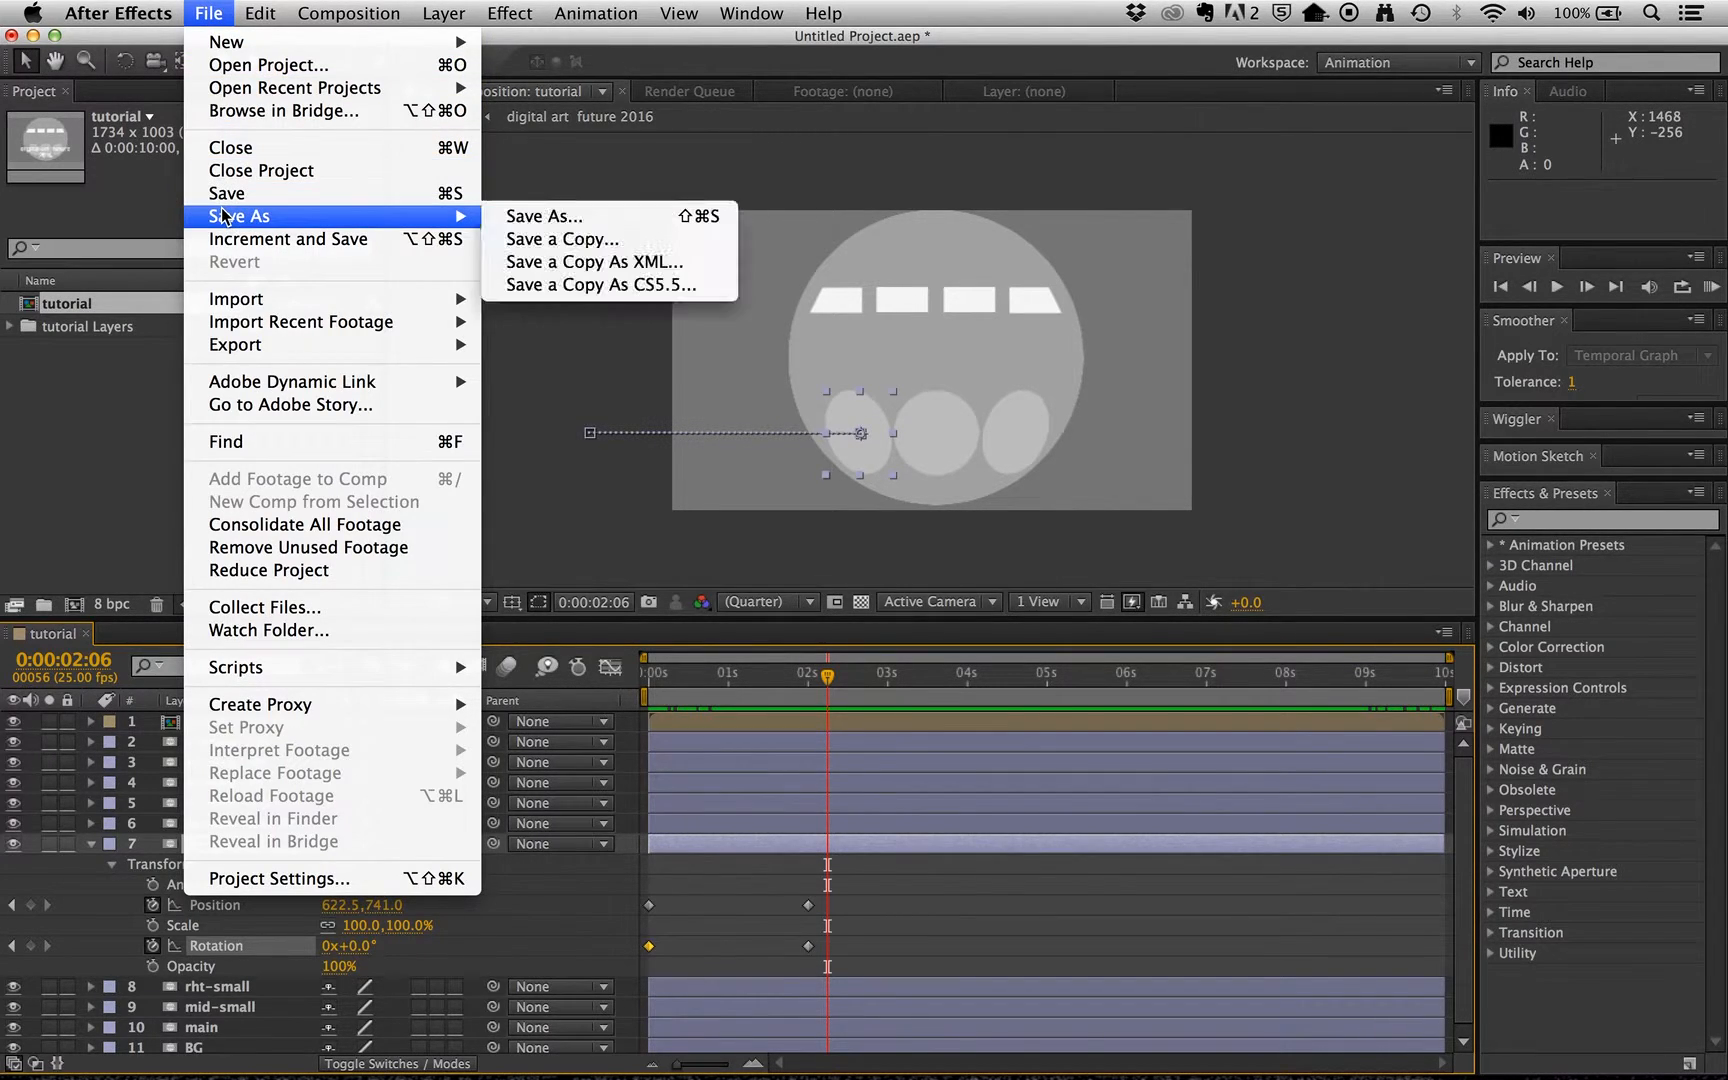
pyautogui.click(562, 220)
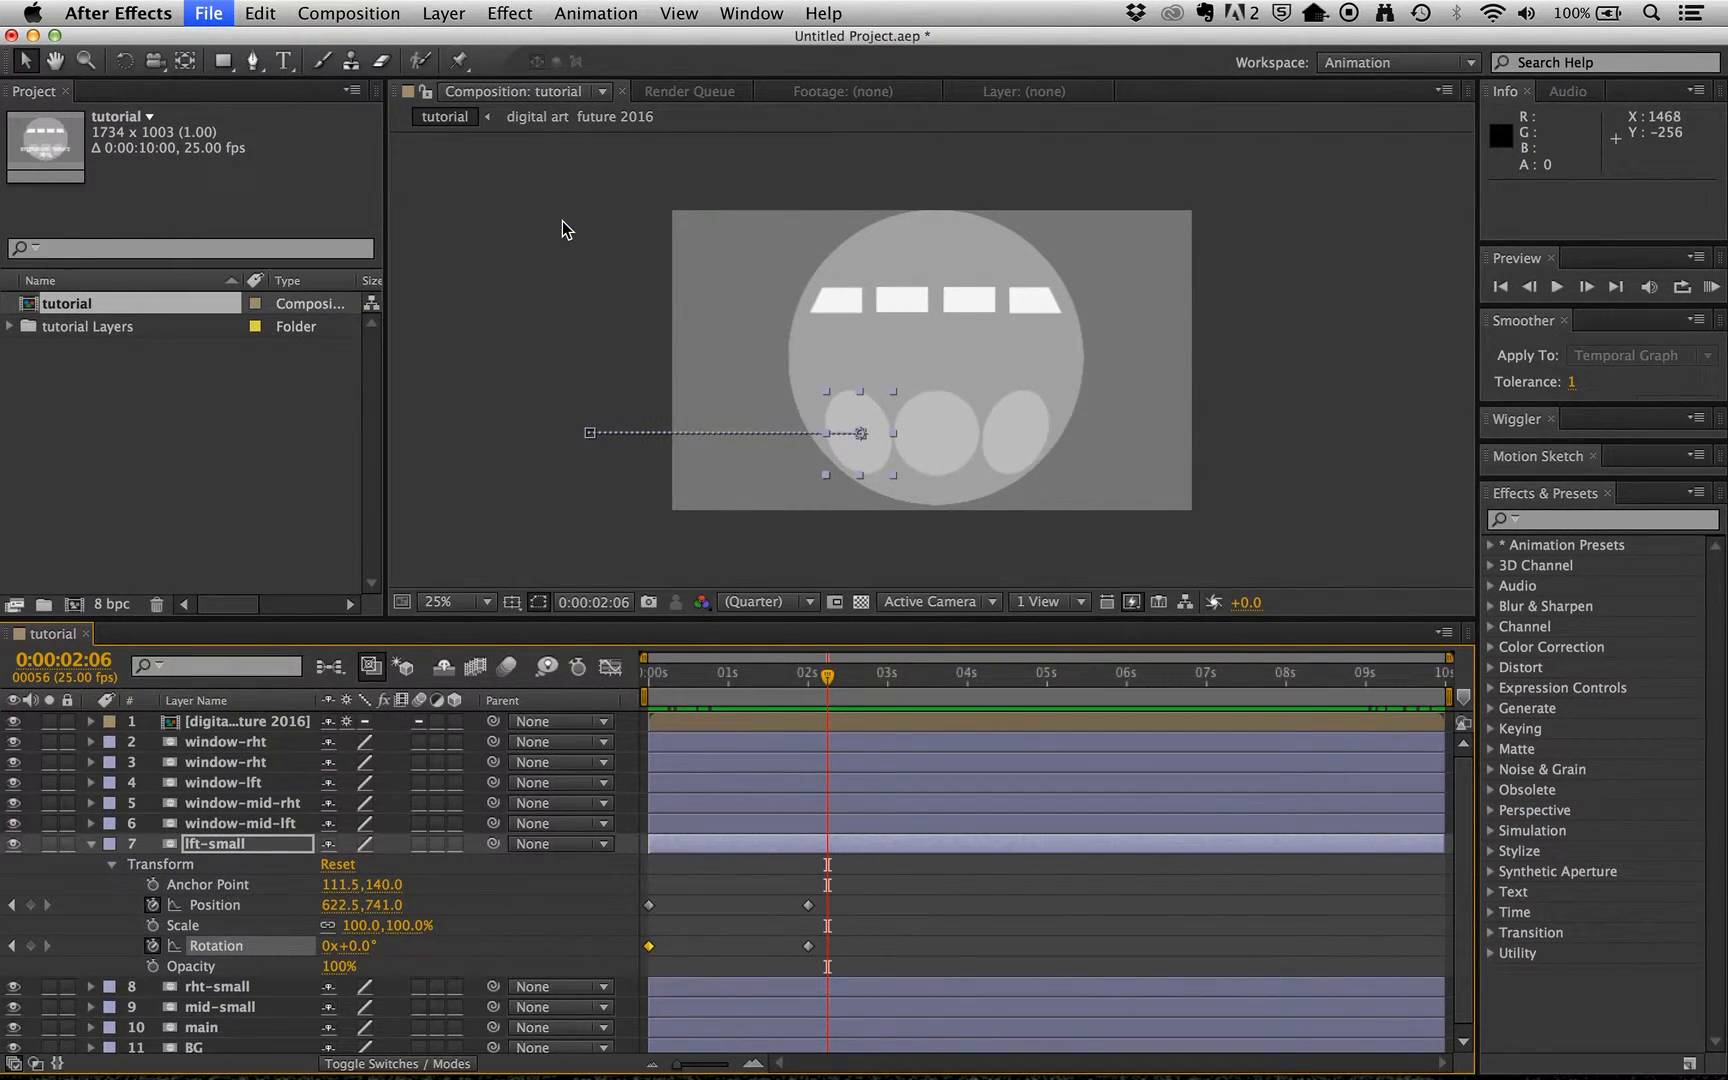
pyautogui.write('test')
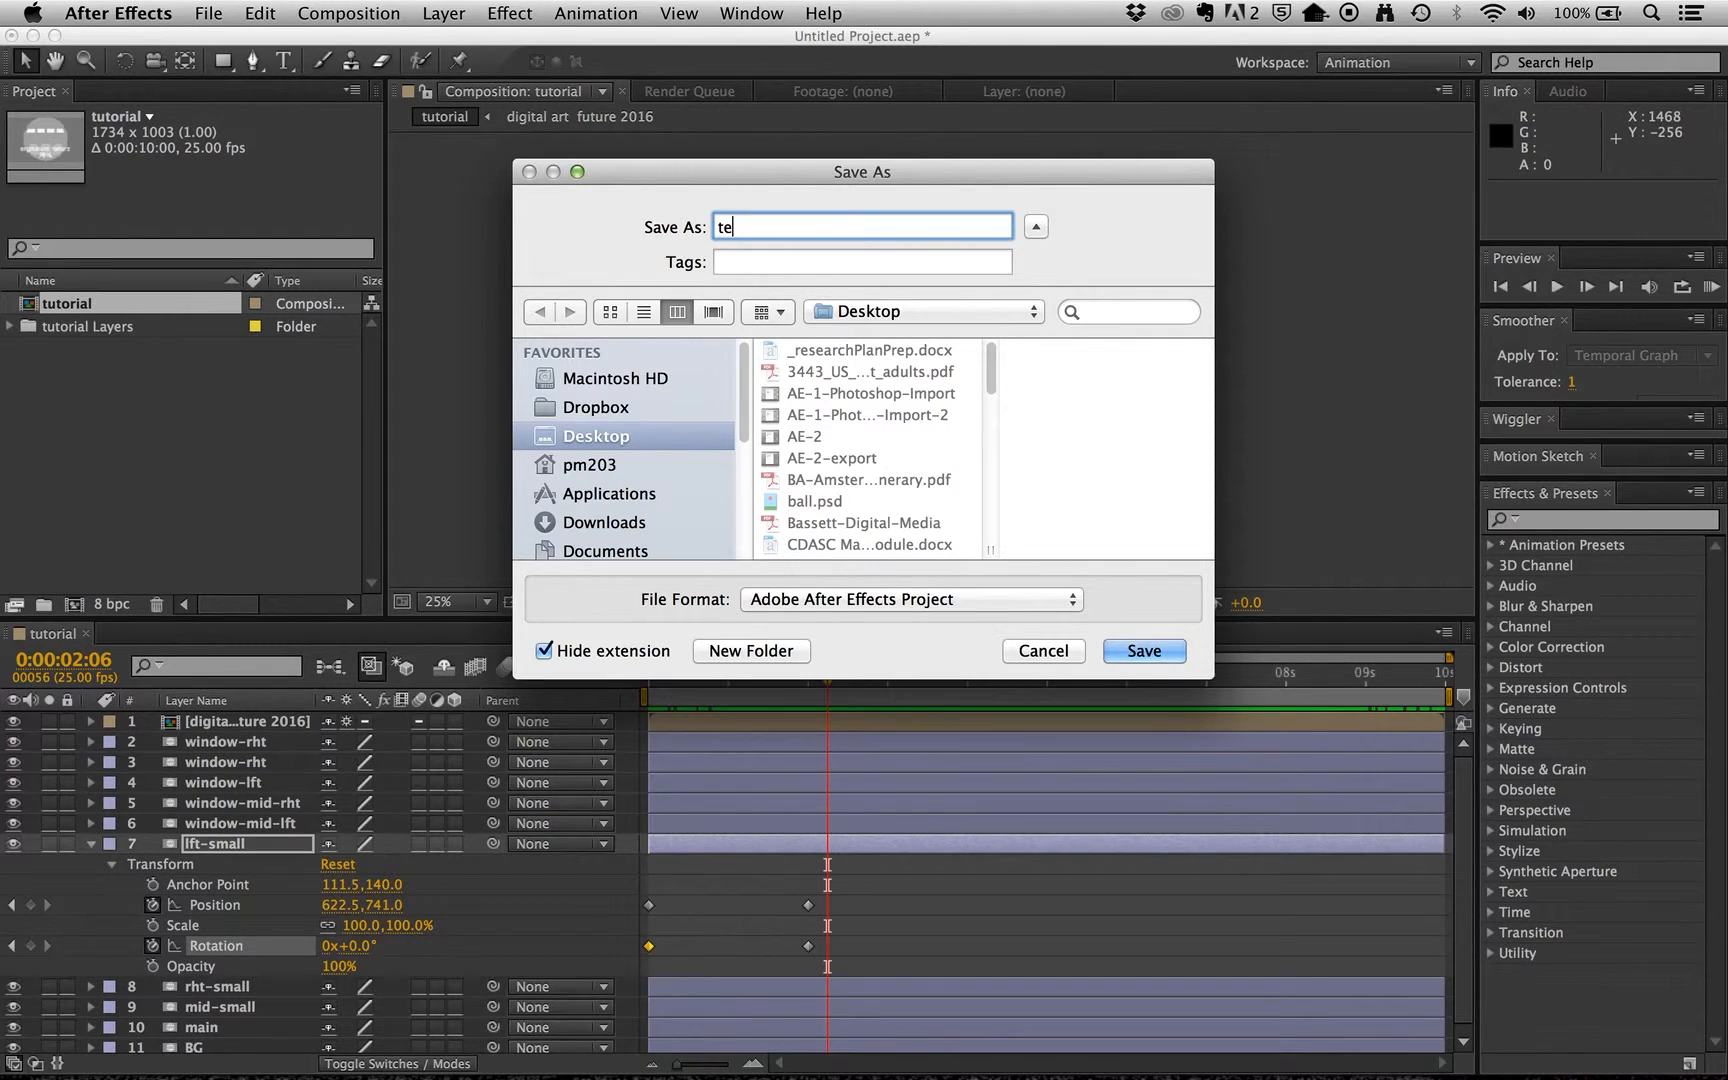
pyautogui.click(1144, 651)
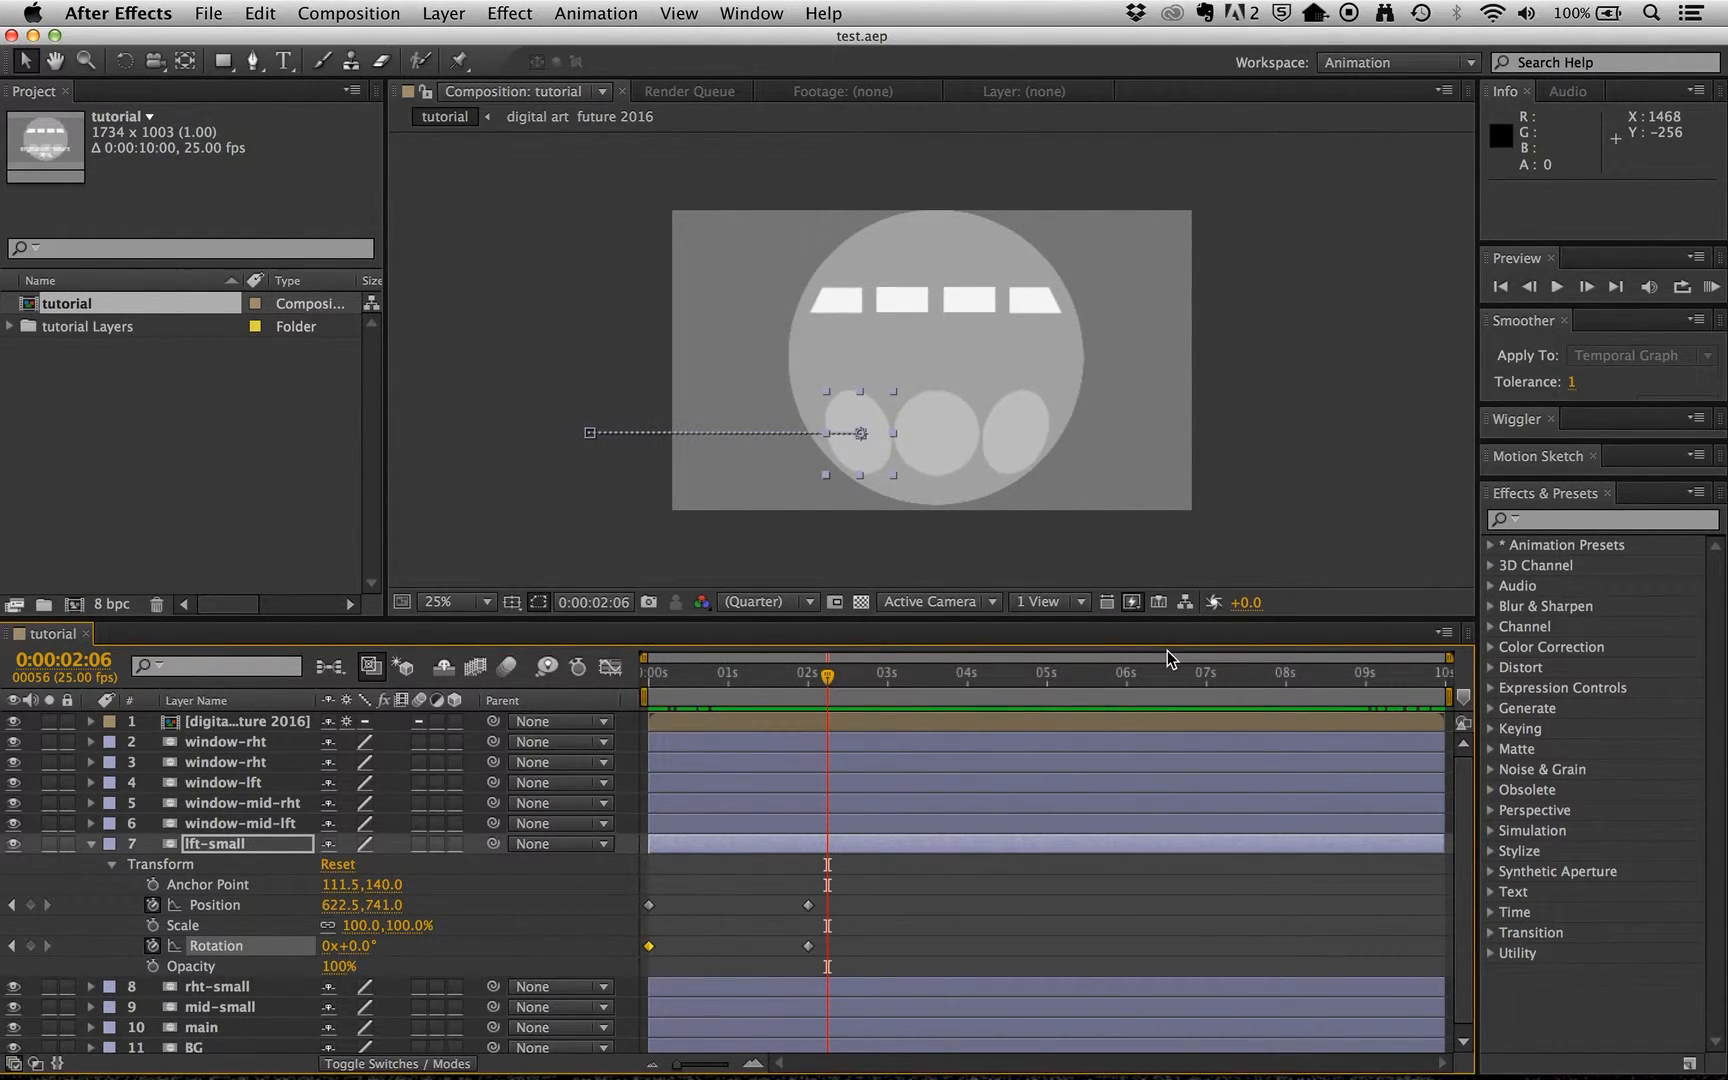